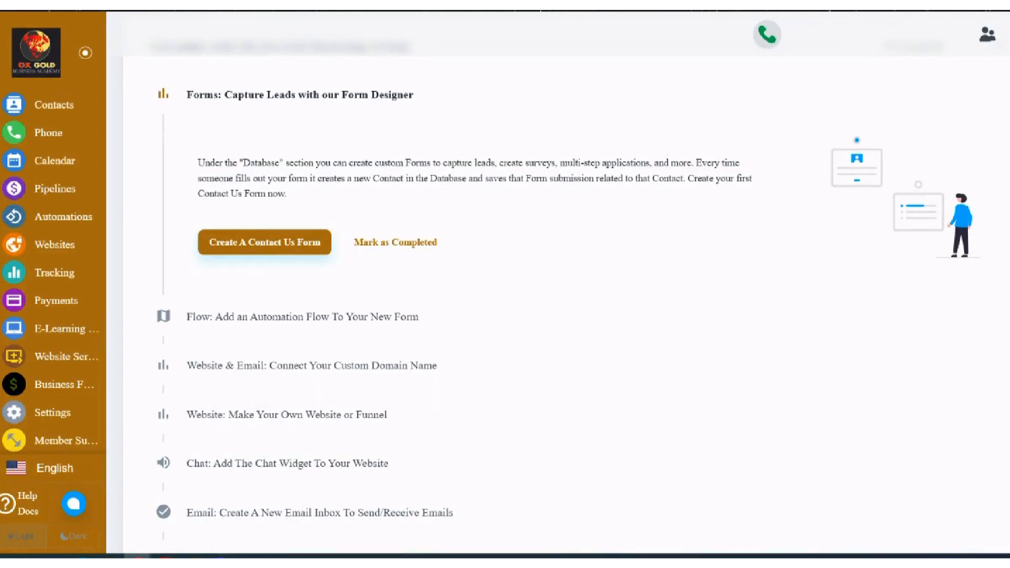
# Review the setup checklist from the form designer task down to the payments task.
pyautogui.scroll(-1, 278, 325)
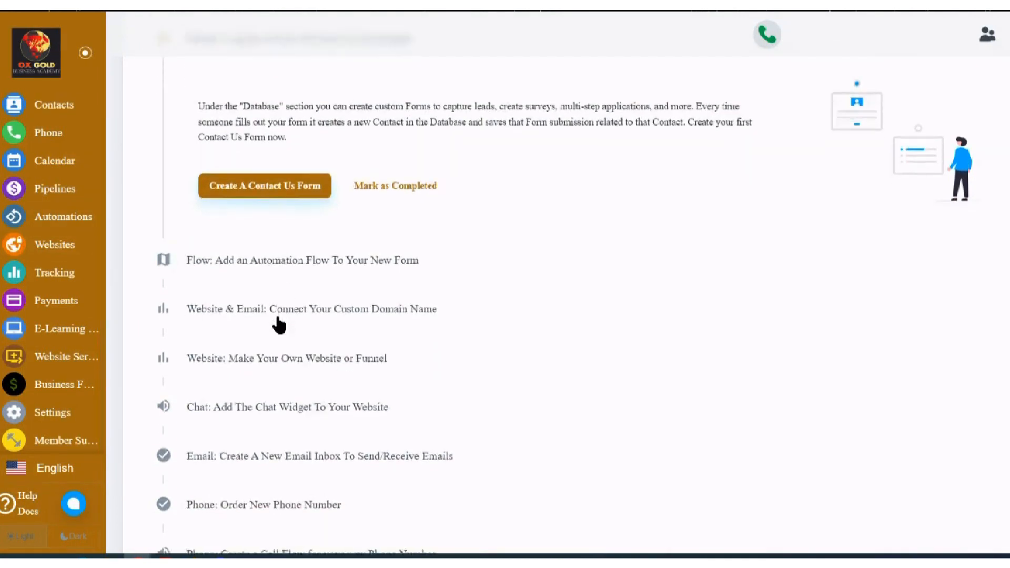
pyautogui.scroll(-2, 278, 324)
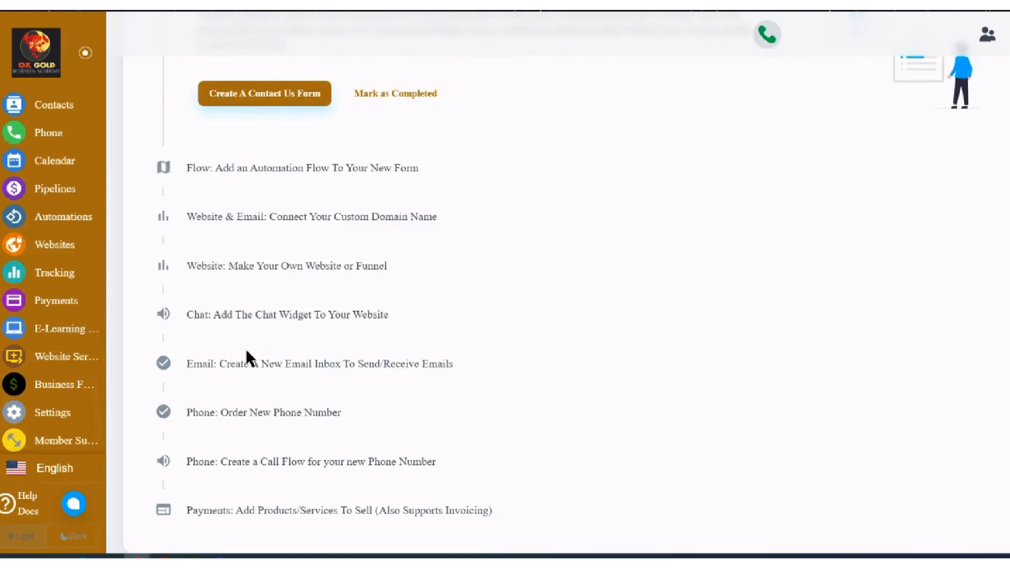
pyautogui.scroll(1, 245, 348)
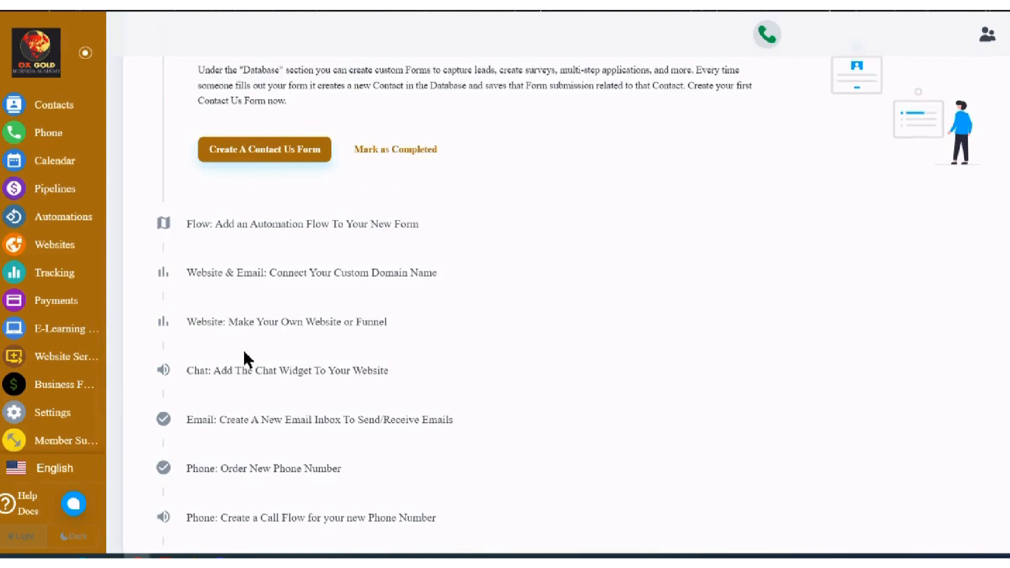
pyautogui.scroll(1, 247, 361)
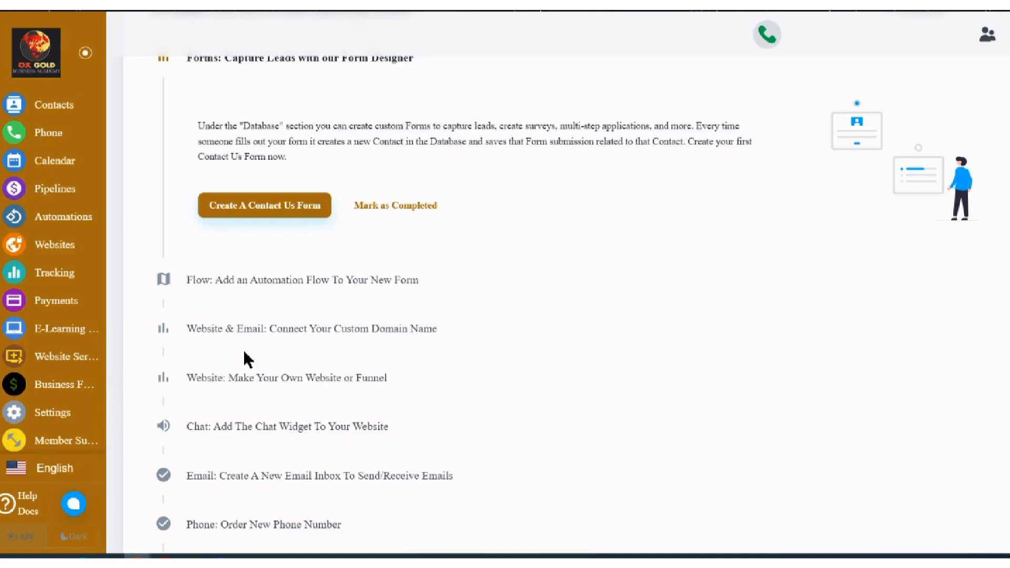
# Examine the contact and Create User forms in the contacts section, including system access and package options, and cancel without creating anyone.
pyautogui.click(59, 103)
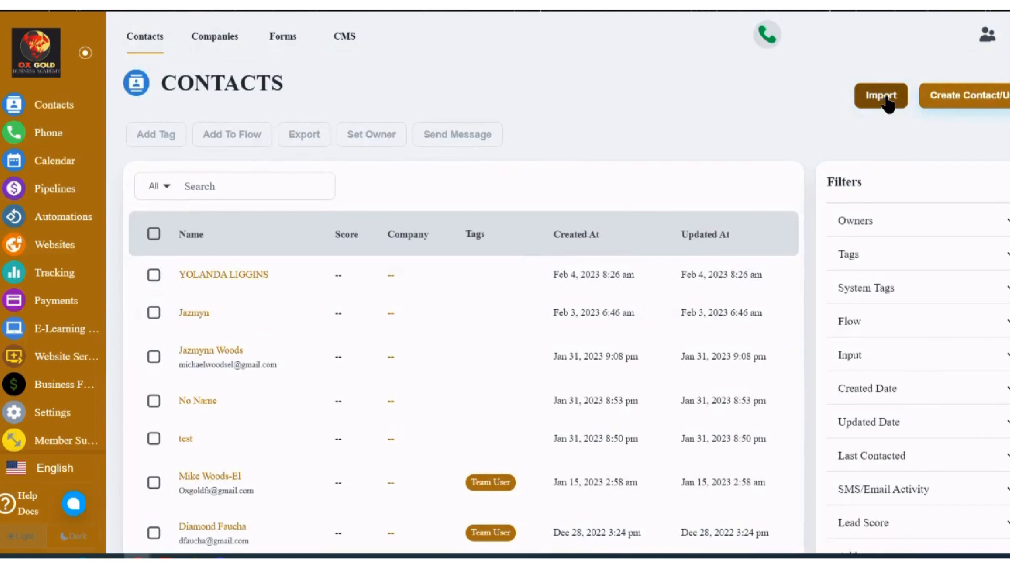
pyautogui.click(946, 95)
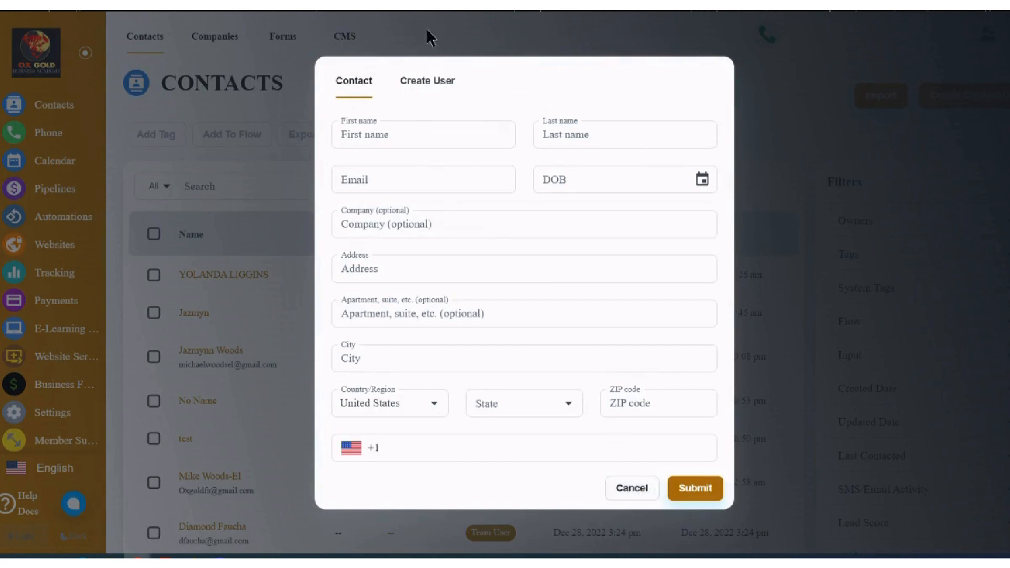
pyautogui.click(419, 90)
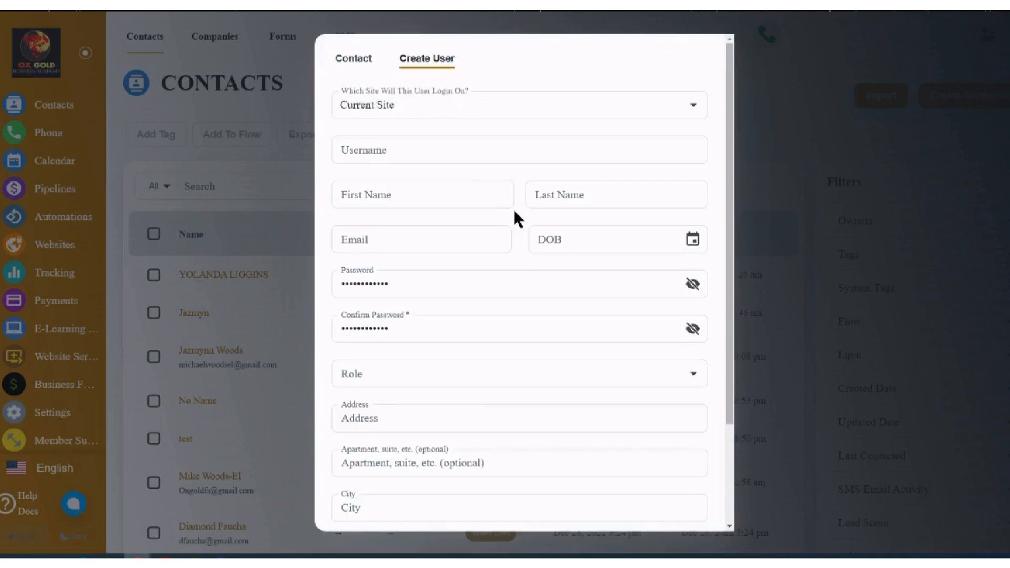
pyautogui.scroll(-3, 483, 169)
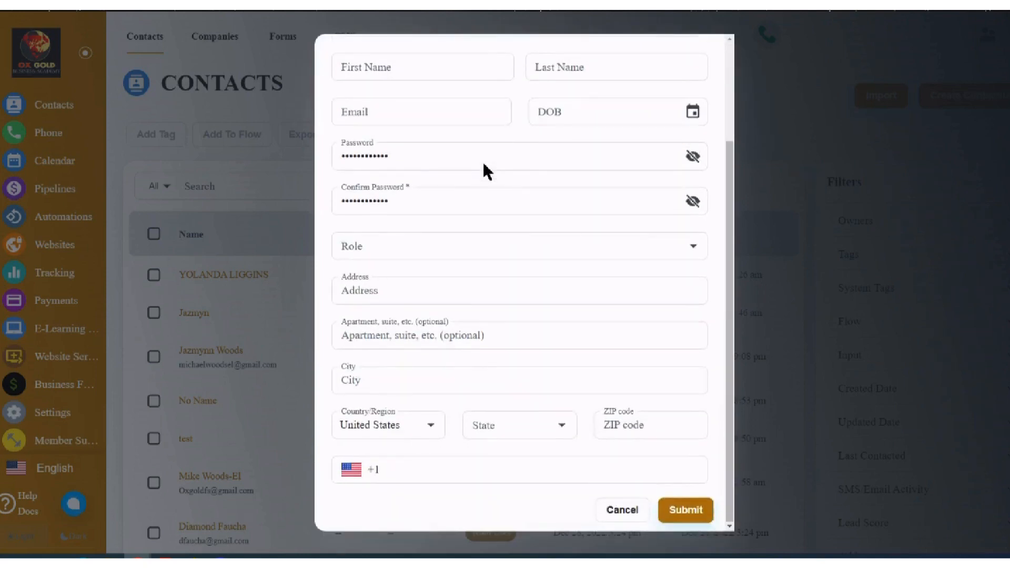
pyautogui.scroll(-2, 478, 173)
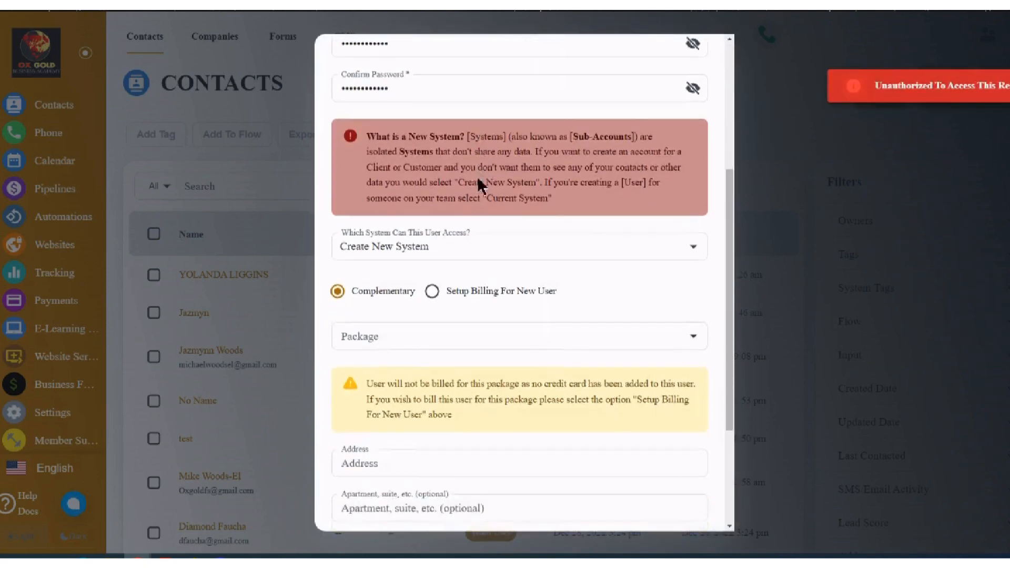
pyautogui.scroll(-4, 478, 179)
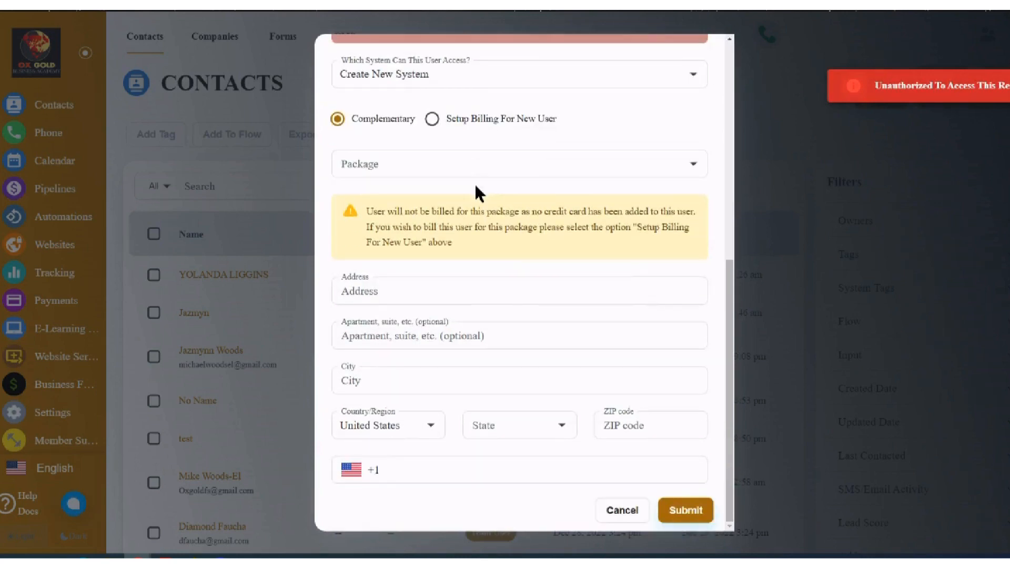
pyautogui.scroll(8, 475, 186)
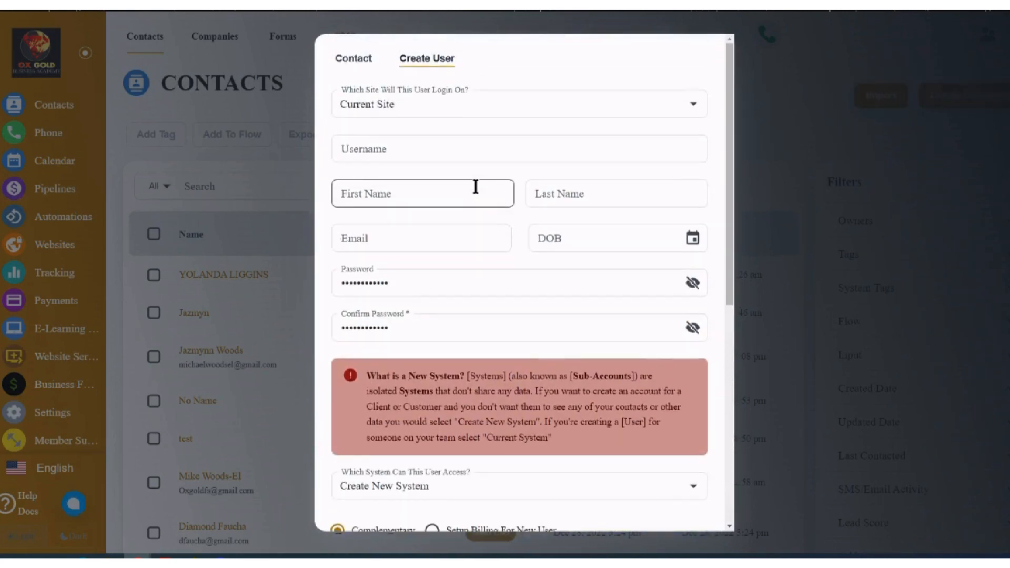
pyautogui.scroll(-2, 473, 184)
pyautogui.scroll(-6, 471, 184)
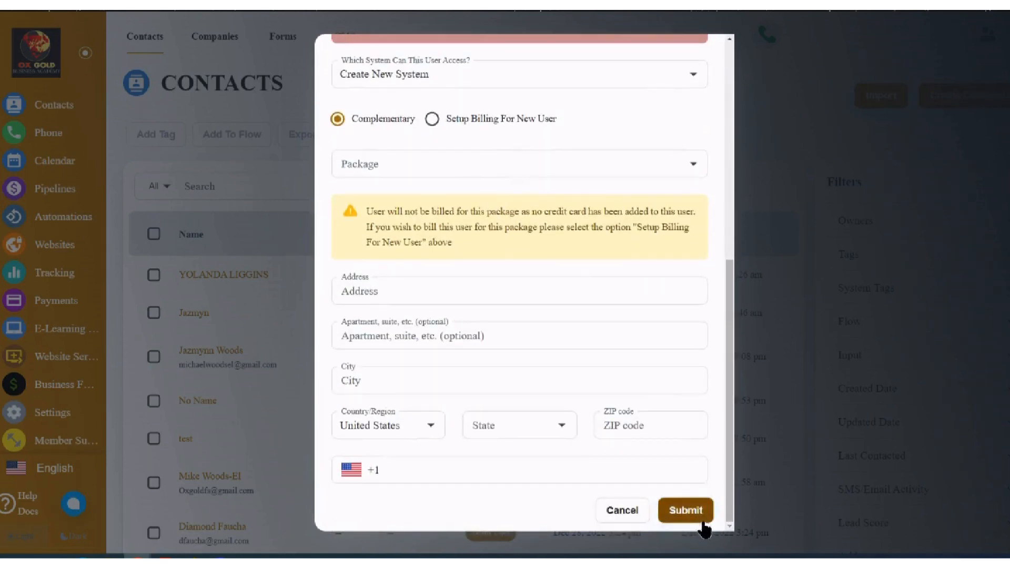
pyautogui.click(621, 512)
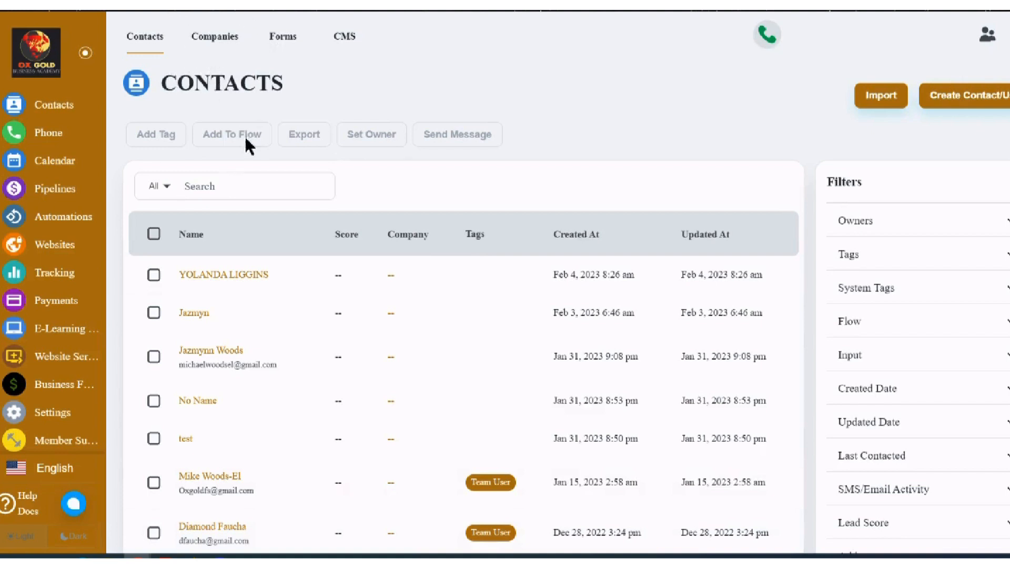
# View the companies list, the custom forms and the CMS tables in the contacts section.
pyautogui.click(230, 48)
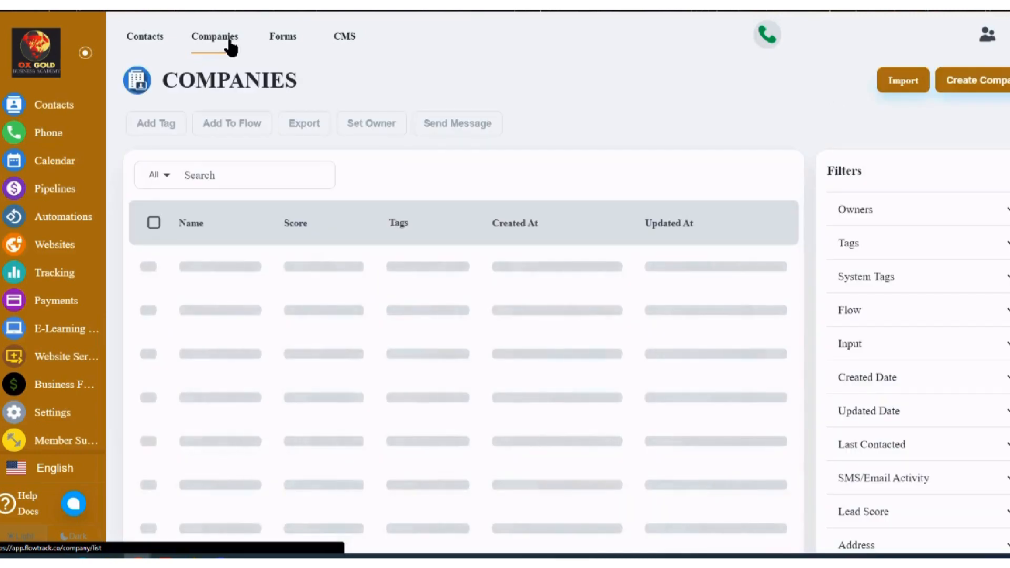
pyautogui.click(284, 37)
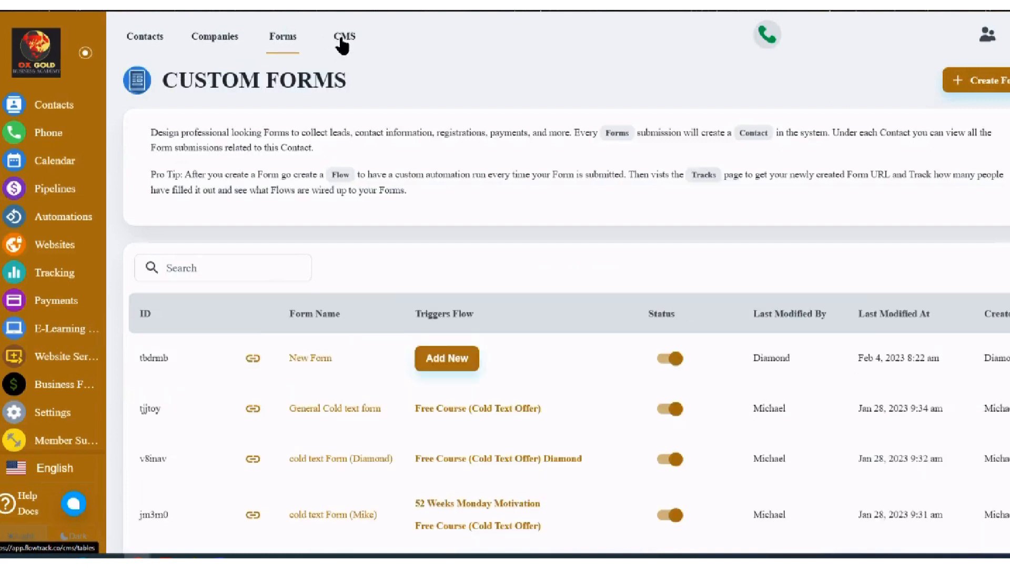
pyautogui.click(342, 39)
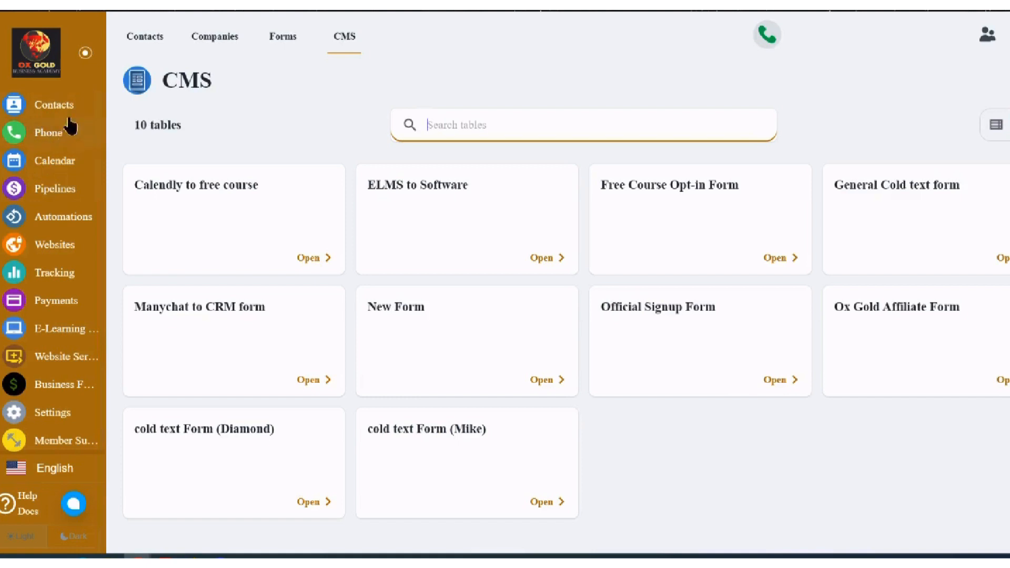
# Open the phone section and look over its overview page.
pyautogui.click(84, 140)
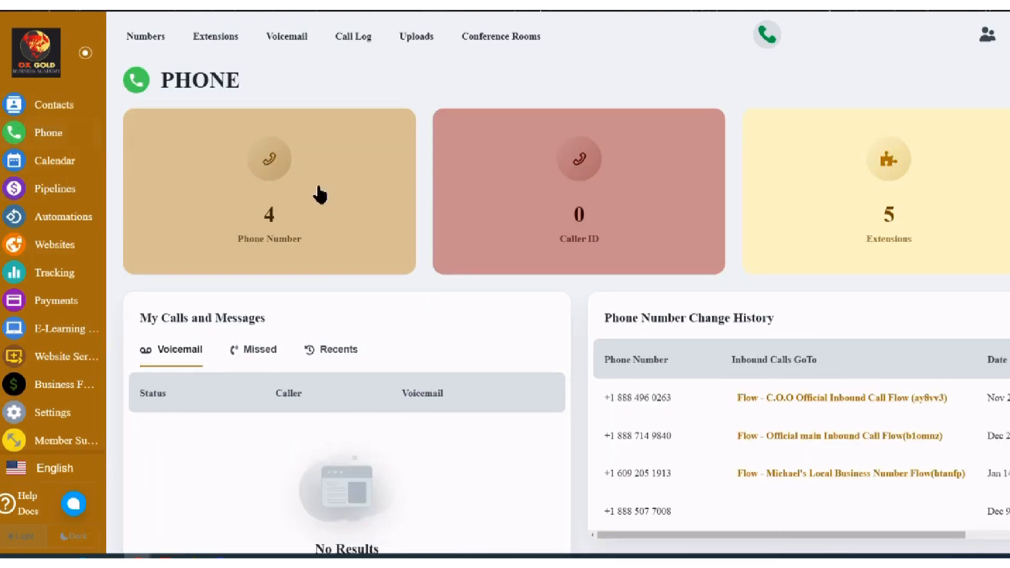
pyautogui.scroll(-1, 340, 198)
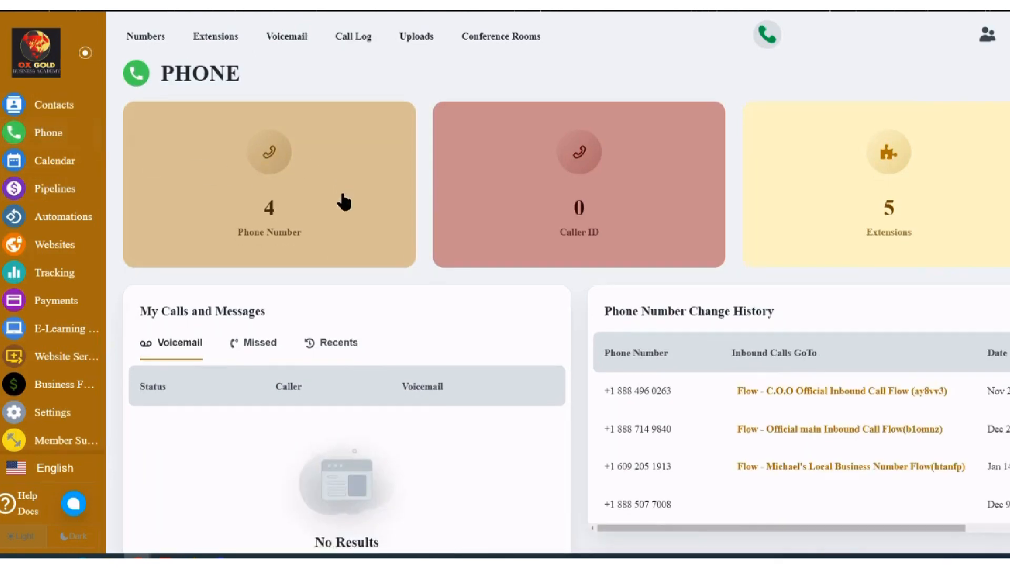
pyautogui.scroll(1, 343, 208)
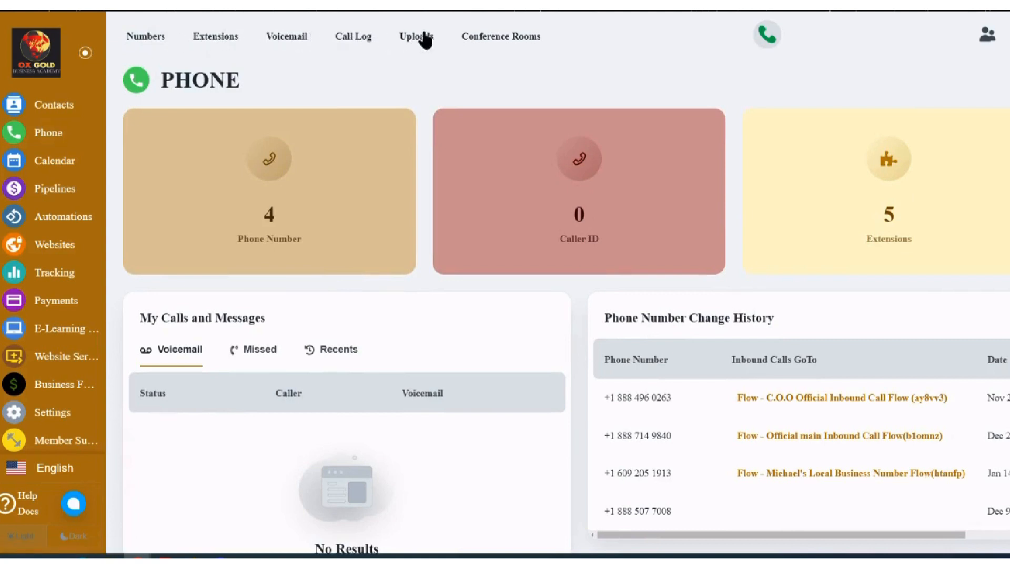
# View the phone numbers, extensions, personal voicemail, call history and uploaded recordings one after another.
pyautogui.click(160, 39)
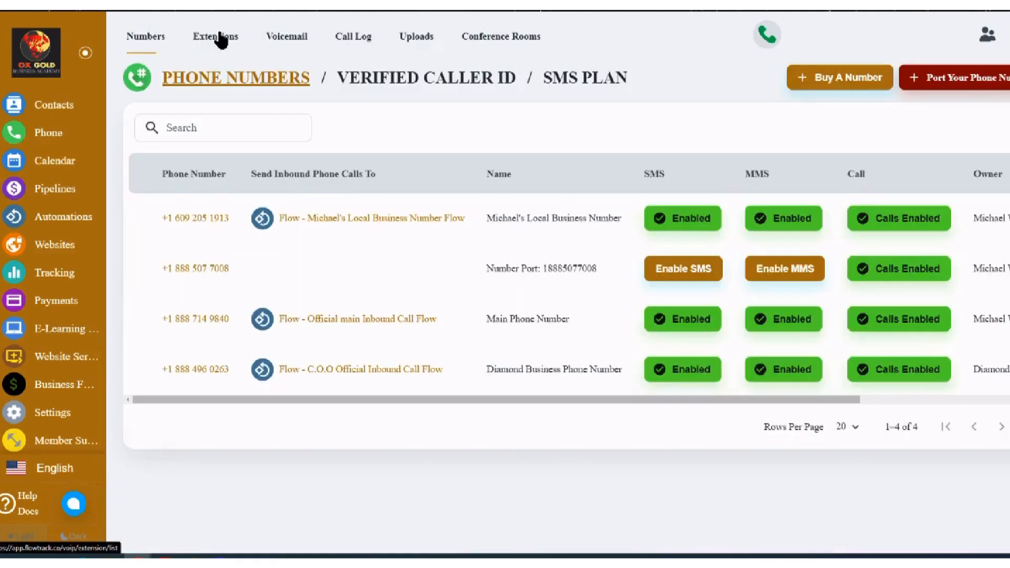
pyautogui.click(221, 39)
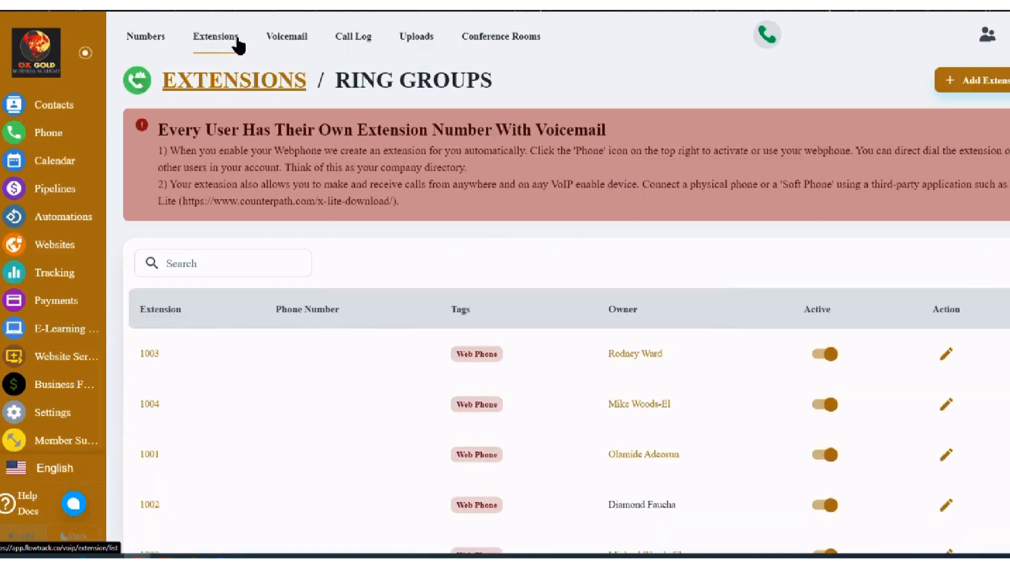
pyautogui.click(301, 42)
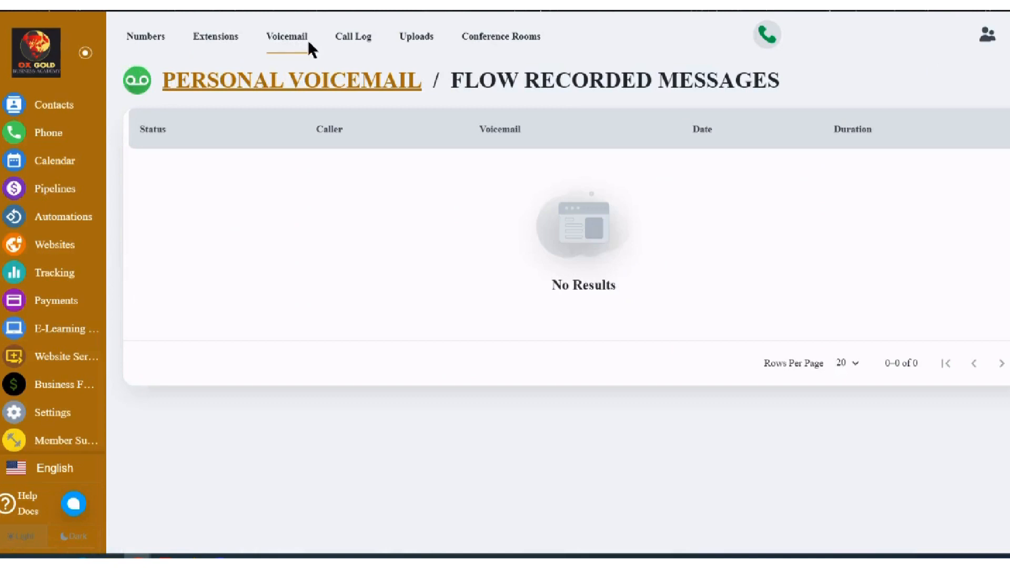
pyautogui.click(357, 37)
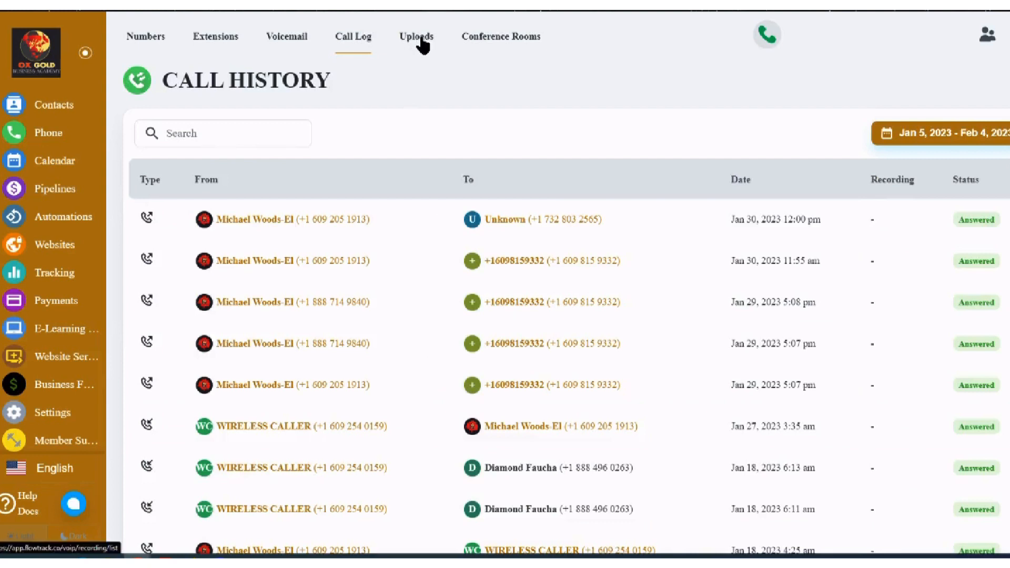
pyautogui.click(421, 41)
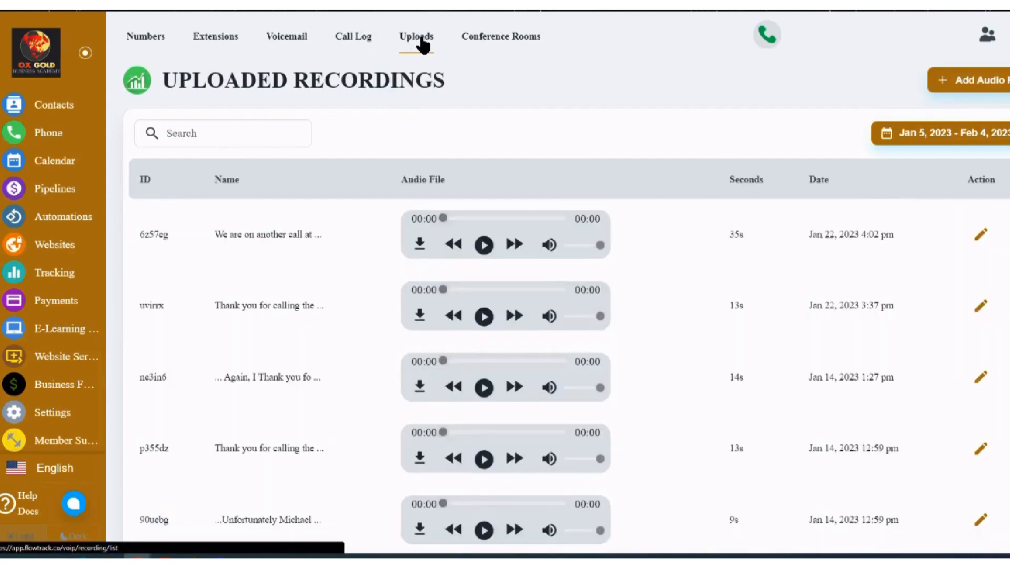
# Open the conference rooms and inspect the blank form for creating a room, including its PIN field.
pyautogui.click(495, 42)
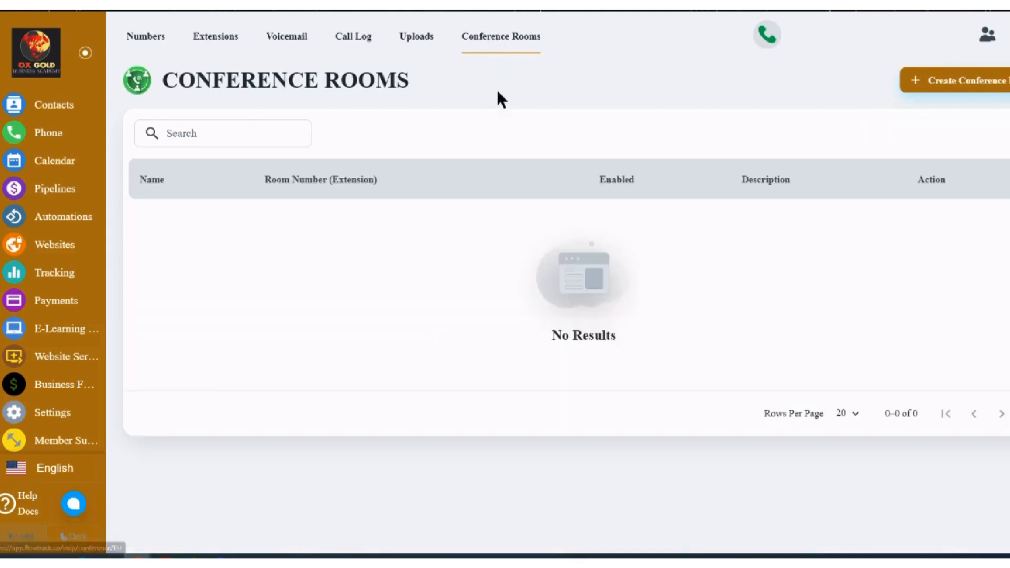
pyautogui.click(942, 81)
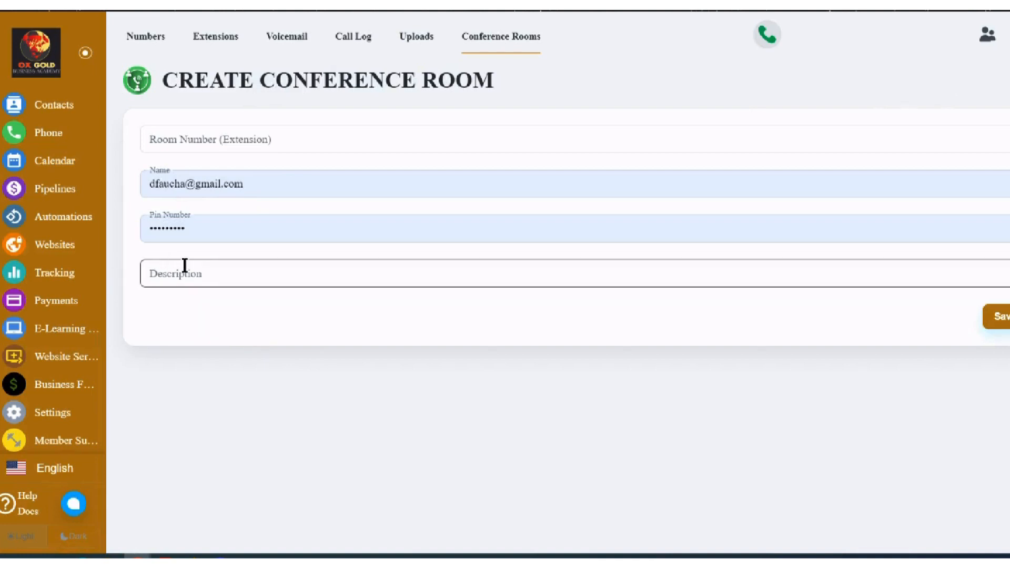
pyautogui.click(191, 227)
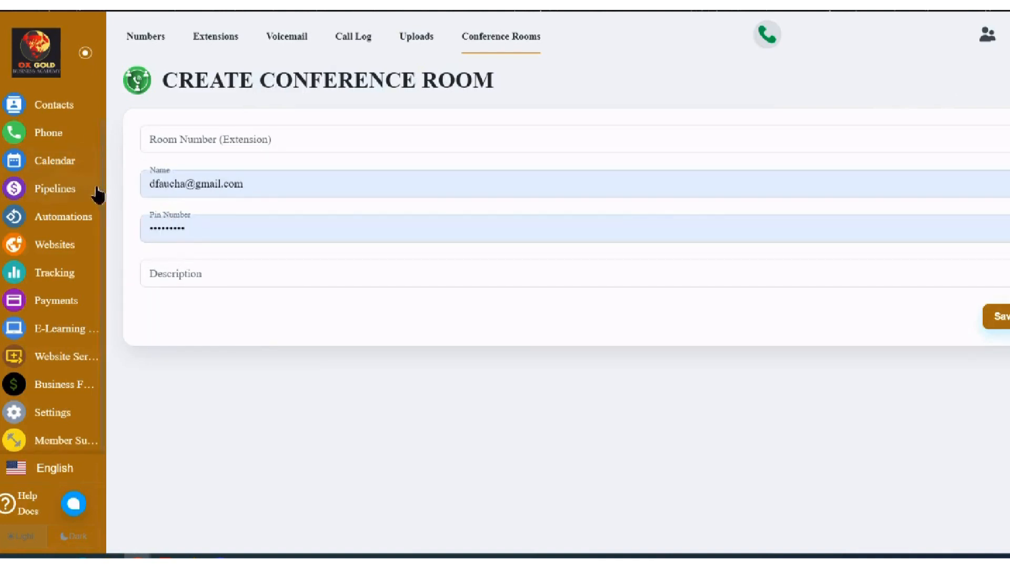
# Open the calendar's settings and review the meeting link, meeting types, time zone, buffer time, meeting location, event settings and business hours.
pyautogui.click(68, 164)
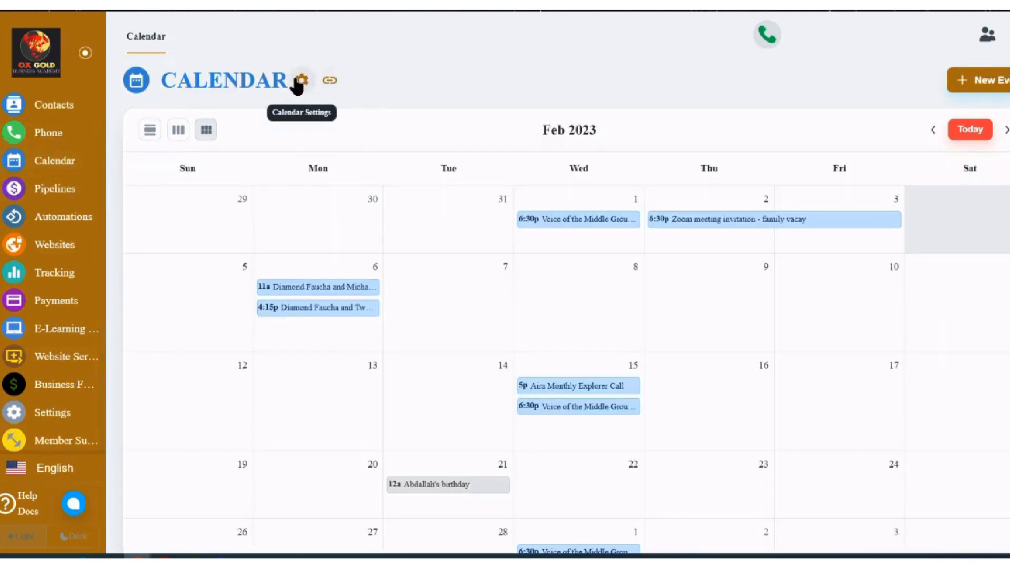
pyautogui.click(329, 83)
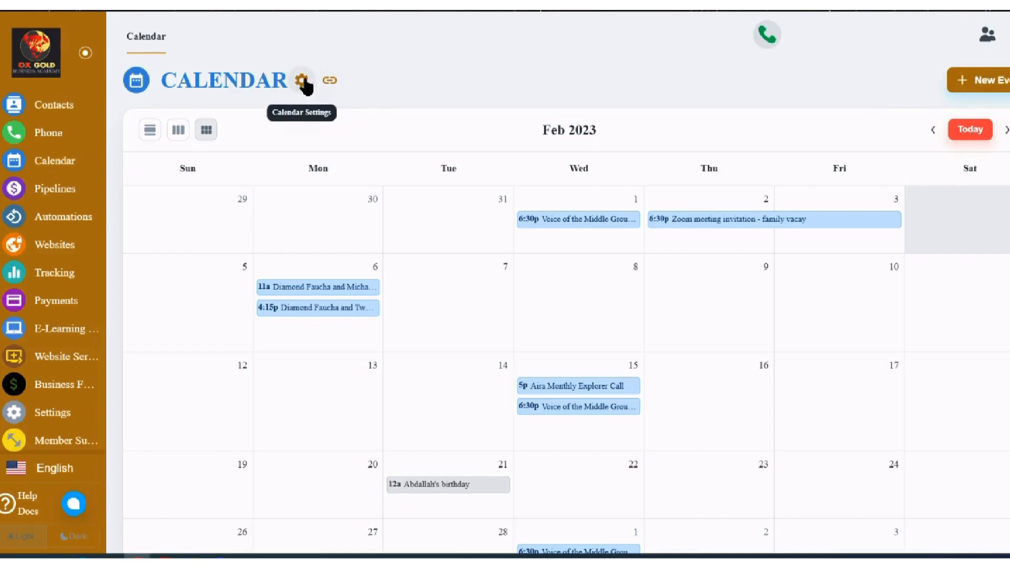
pyautogui.click(302, 83)
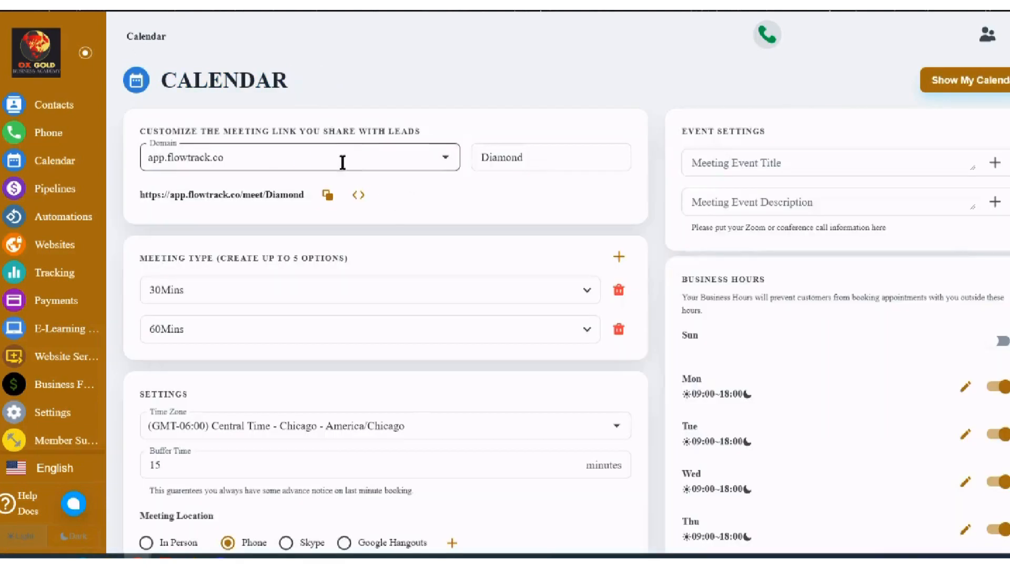
pyautogui.scroll(-5, 311, 189)
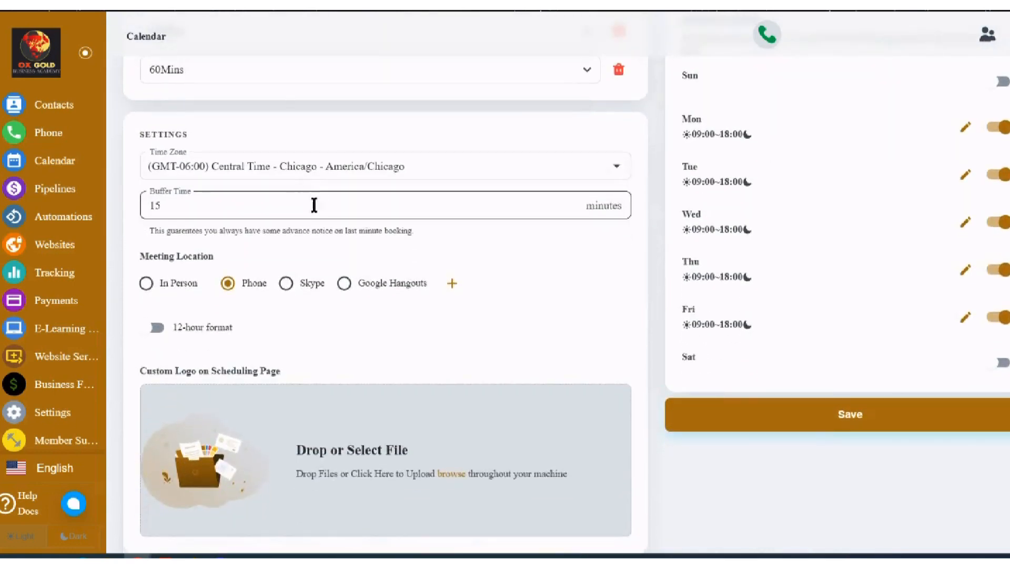
pyautogui.scroll(2, 368, 231)
pyautogui.scroll(2, 367, 229)
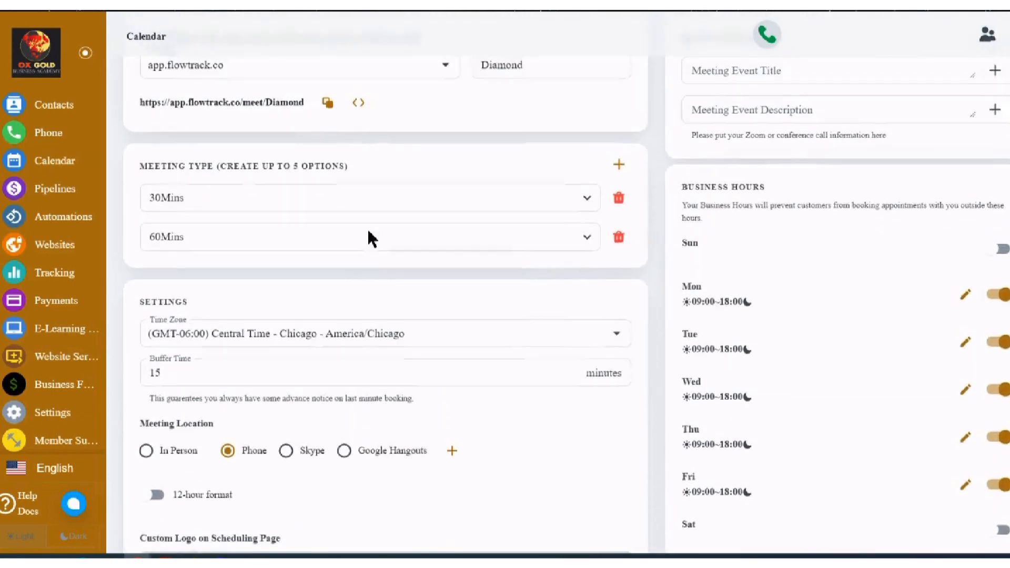
pyautogui.scroll(-4, 829, 225)
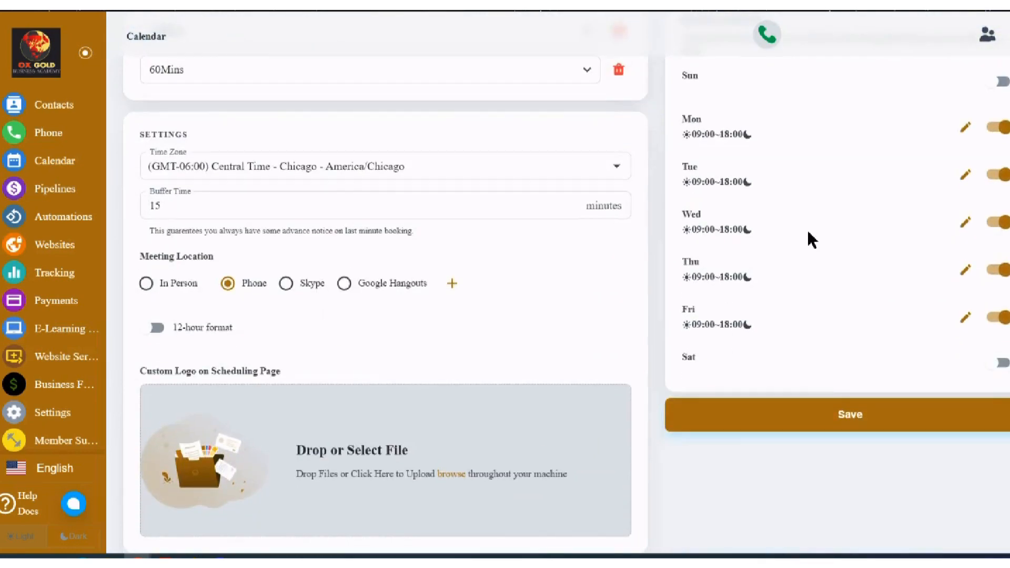
pyautogui.scroll(4, 810, 236)
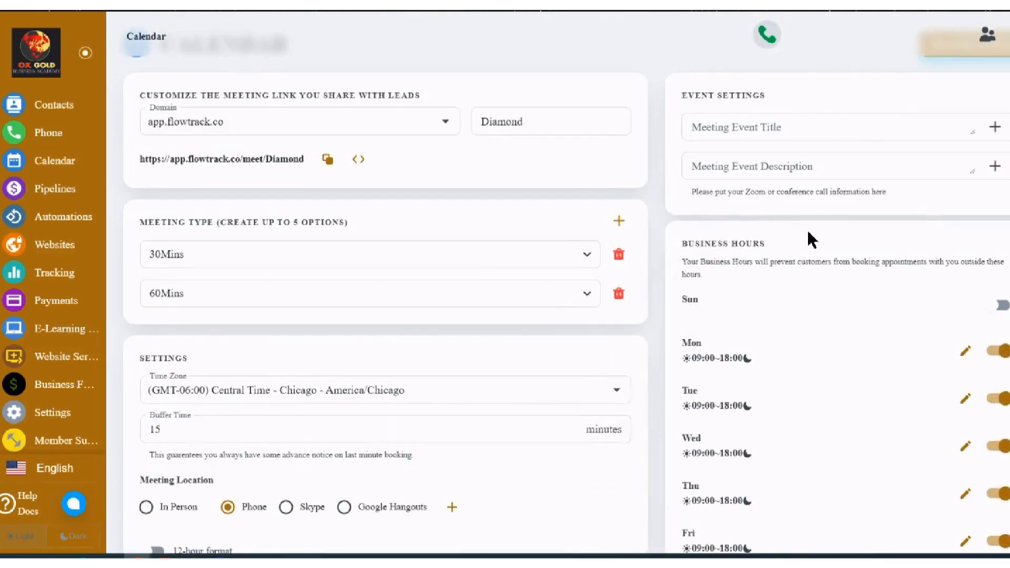
pyautogui.scroll(1, 811, 239)
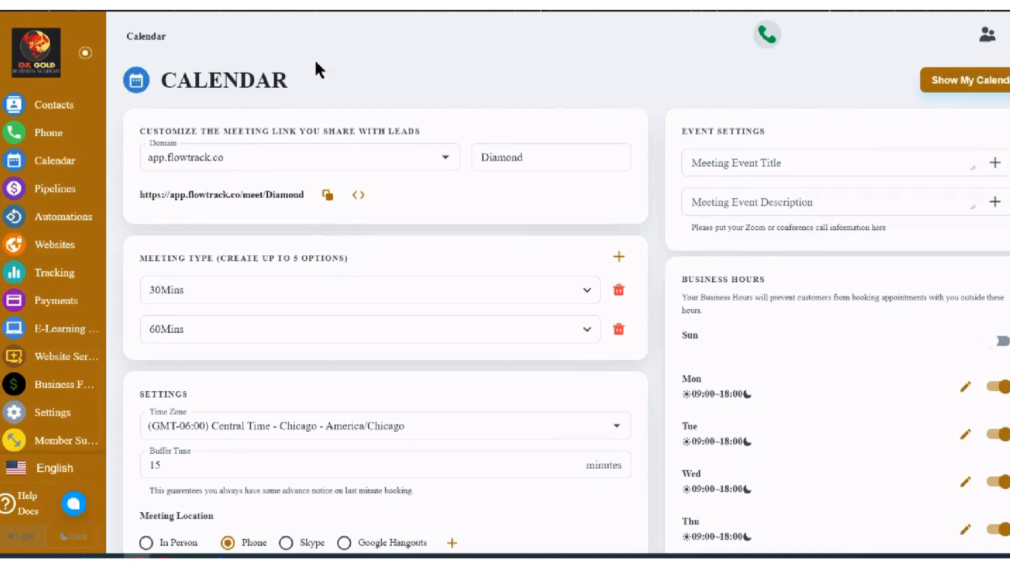
# Return to the month calendar, inspect the blank new-event form down to its start and end dates, and close it without adding anything.
pyautogui.click(152, 42)
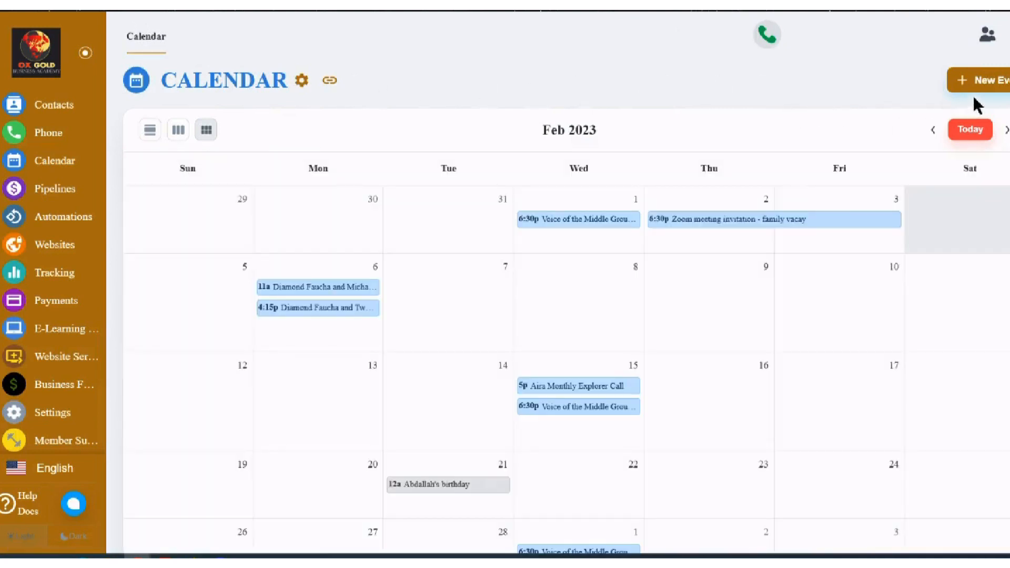
pyautogui.click(1004, 85)
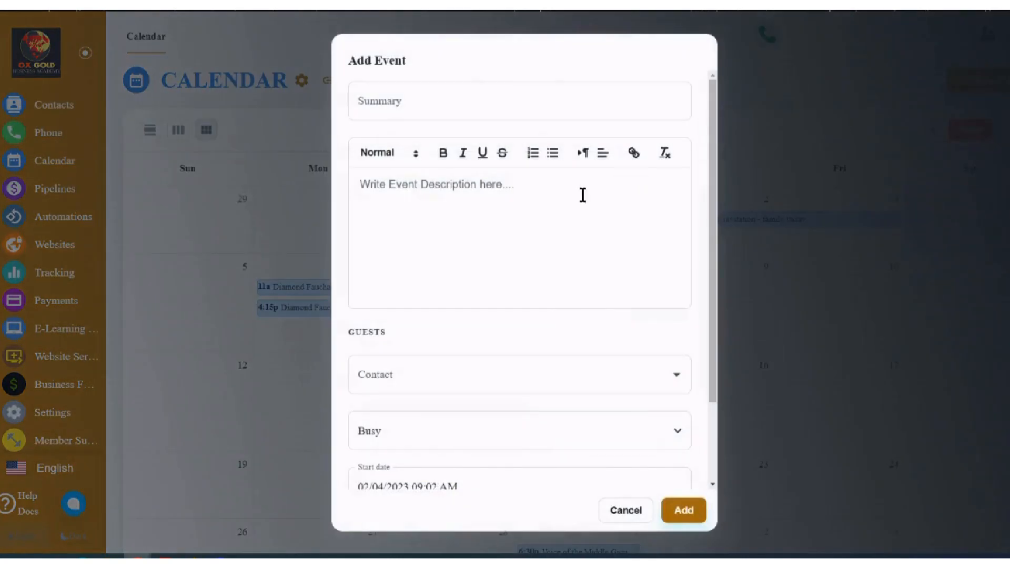
pyautogui.scroll(-3, 574, 202)
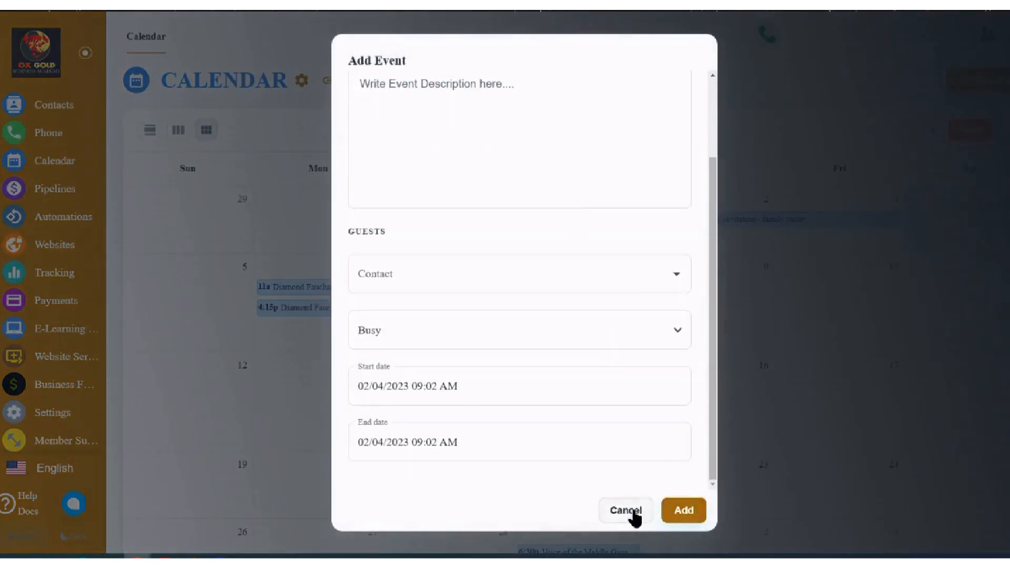
pyautogui.click(626, 510)
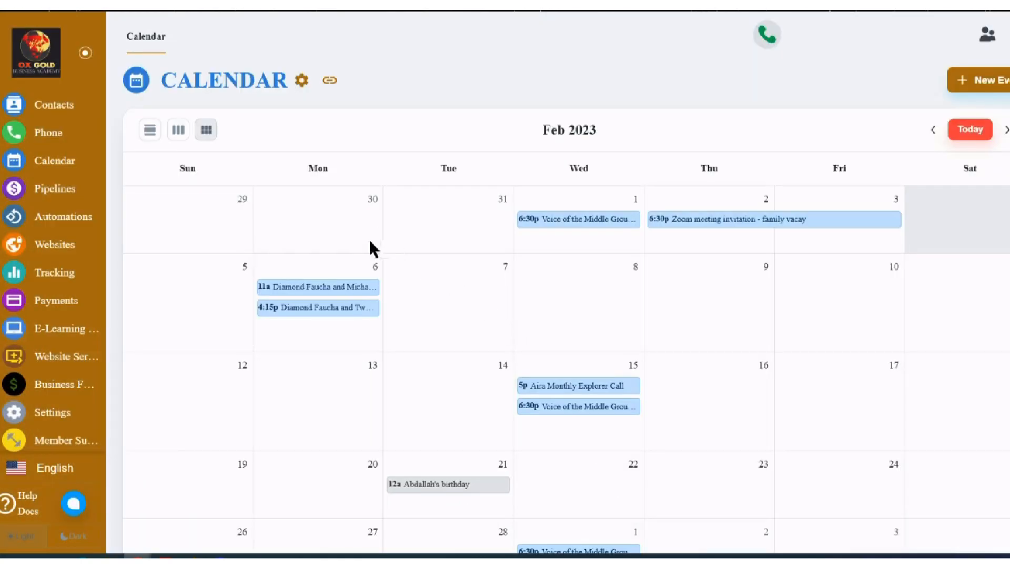
# Open the 11 AM event on Monday, February 6, review its description, guests and dates, and close it without updating.
pyautogui.scroll(-2, 374, 250)
pyautogui.scroll(1, 374, 258)
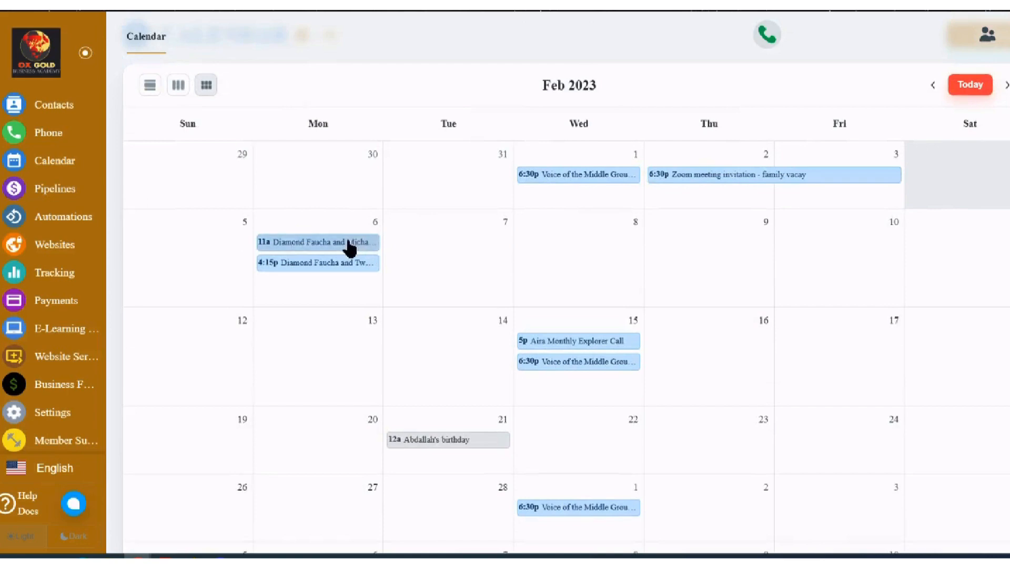
pyautogui.click(350, 245)
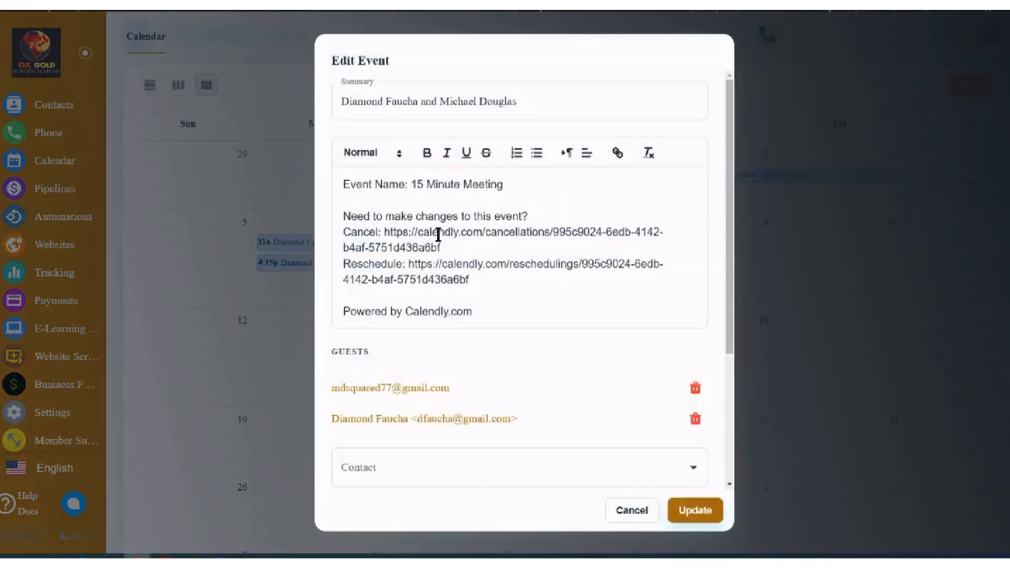
pyautogui.scroll(-2, 439, 239)
pyautogui.scroll(-2, 440, 237)
pyautogui.scroll(5, 438, 240)
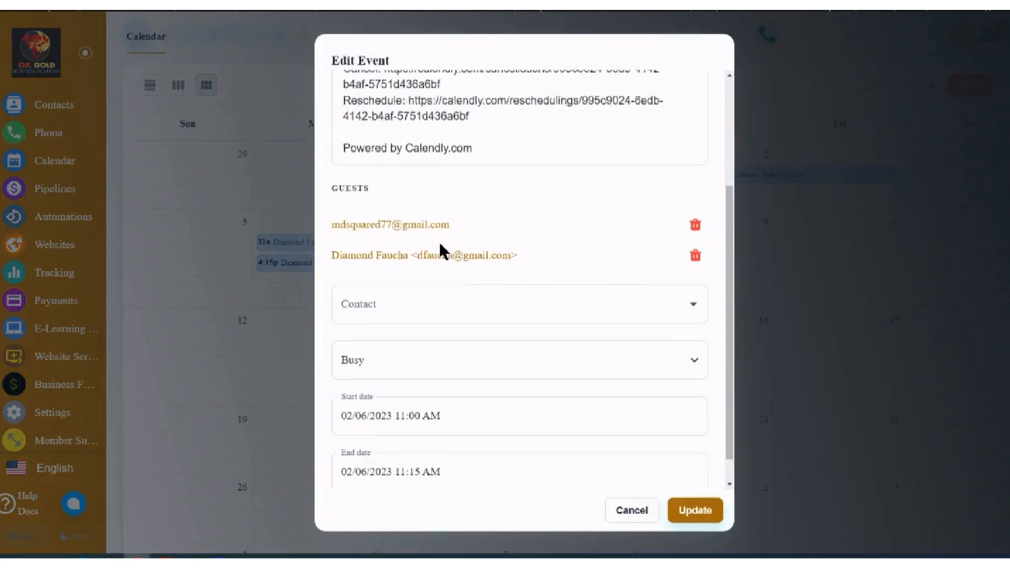
pyautogui.click(783, 305)
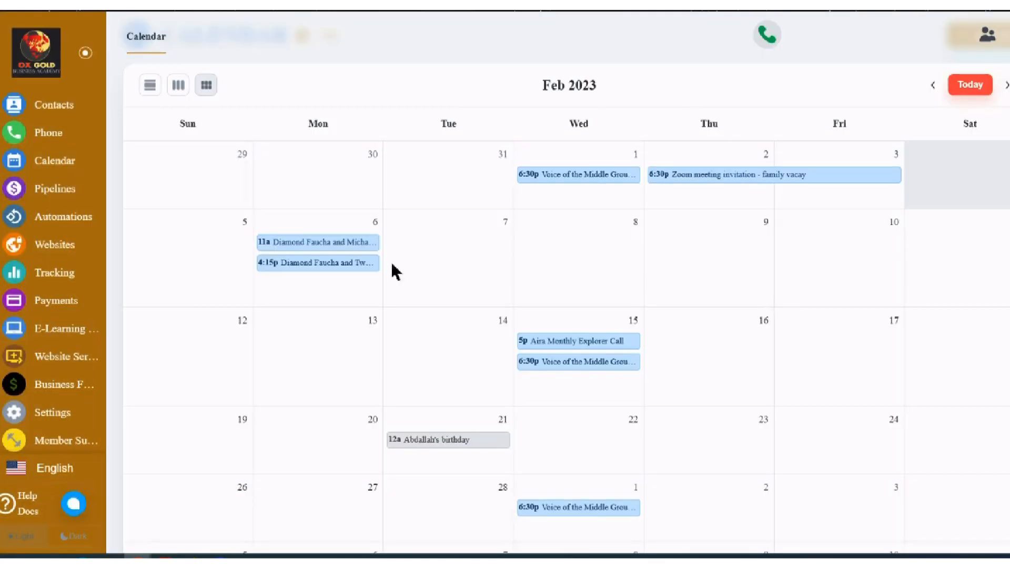
pyautogui.scroll(1, 372, 271)
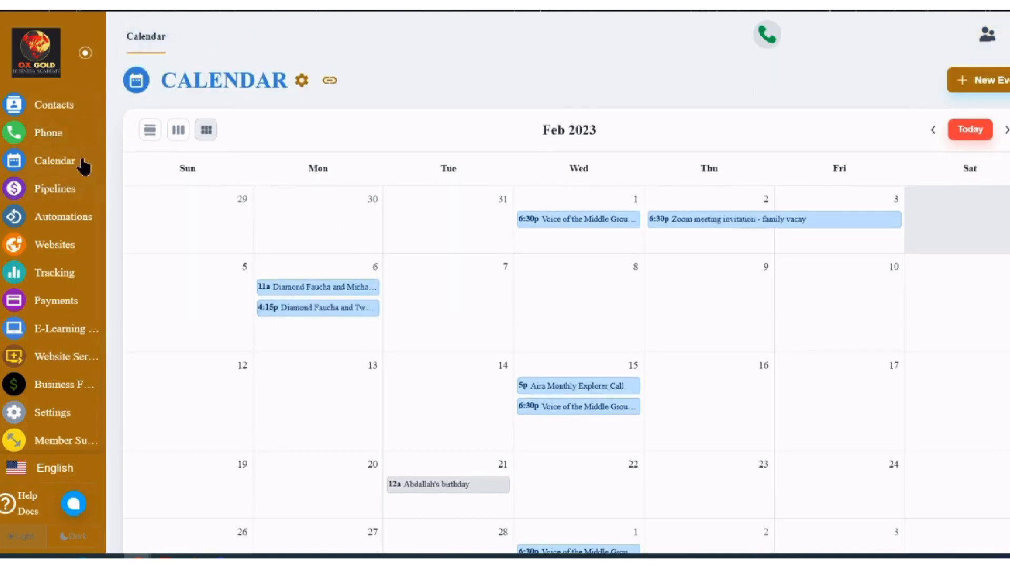
# Open the pipelines section and browse the full list of available pipelines, staying on the demo pipeline.
pyautogui.click(68, 196)
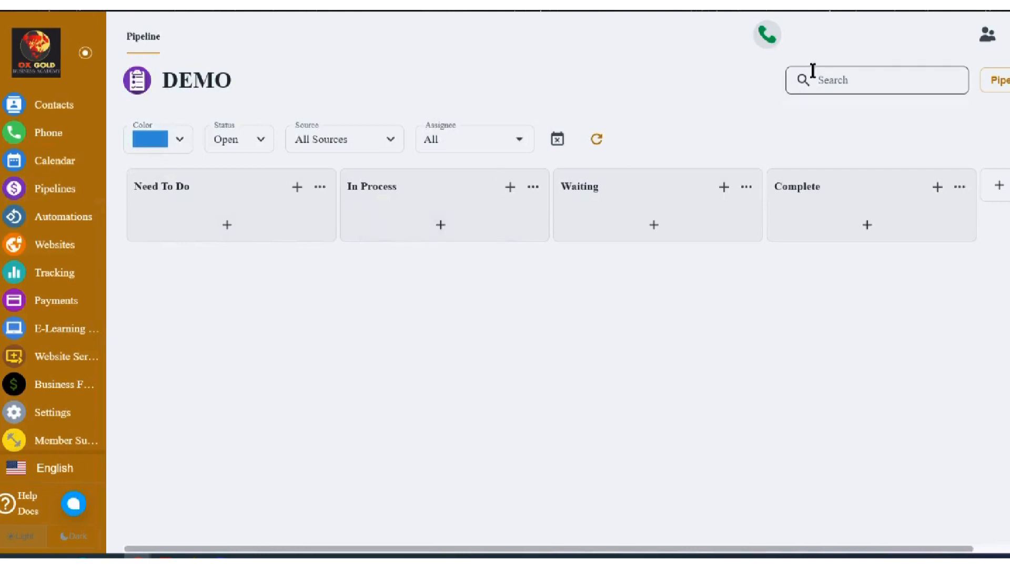
pyautogui.click(997, 80)
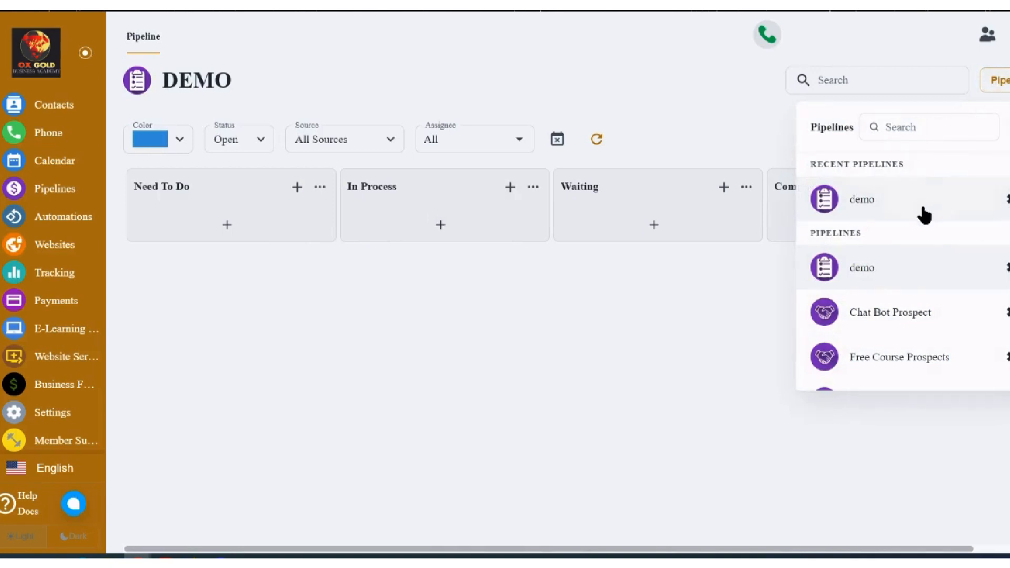
pyautogui.scroll(-5, 926, 200)
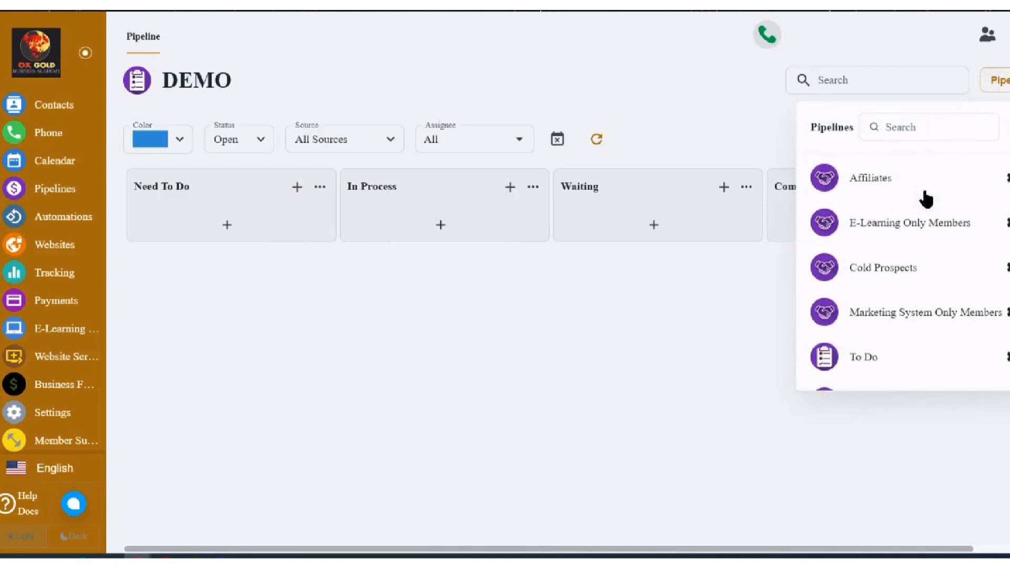
pyautogui.scroll(5, 926, 199)
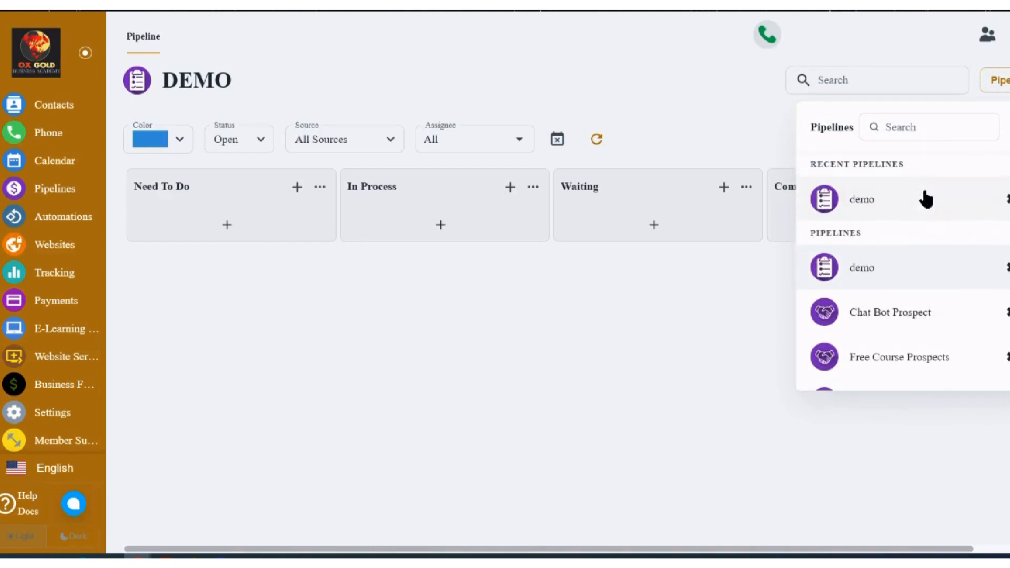
pyautogui.scroll(-5, 926, 199)
pyautogui.scroll(5, 926, 200)
pyautogui.click(740, 88)
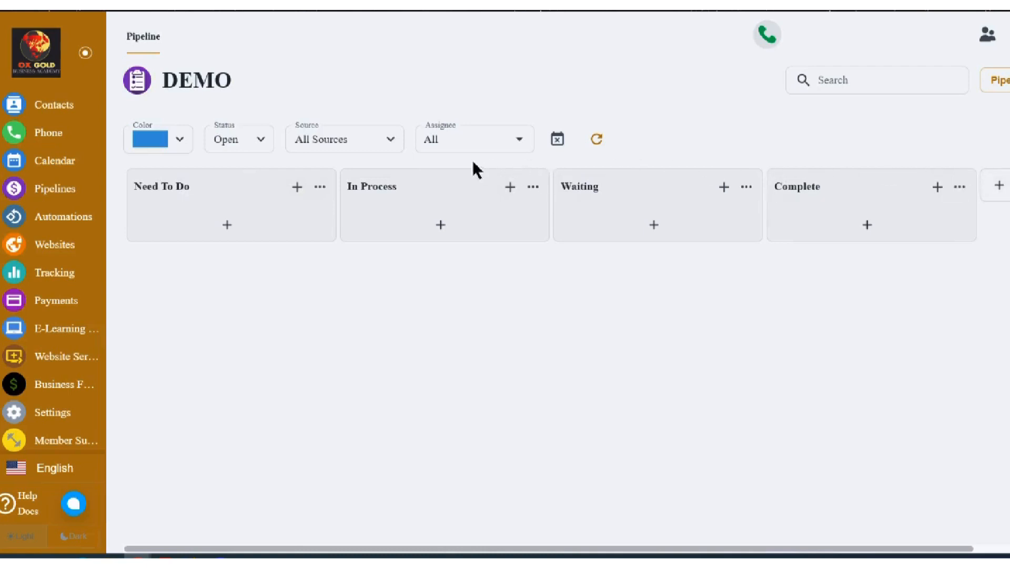
# Add an item named "1" to the Need To Do stage of the demo pipeline.
pyautogui.click(227, 226)
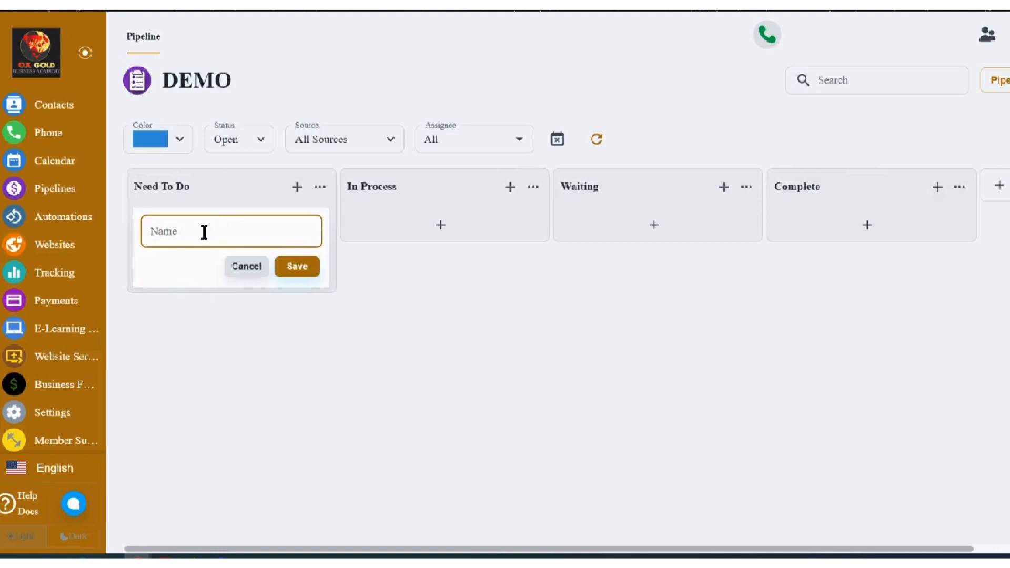
pyautogui.write('1')
pyautogui.click(302, 271)
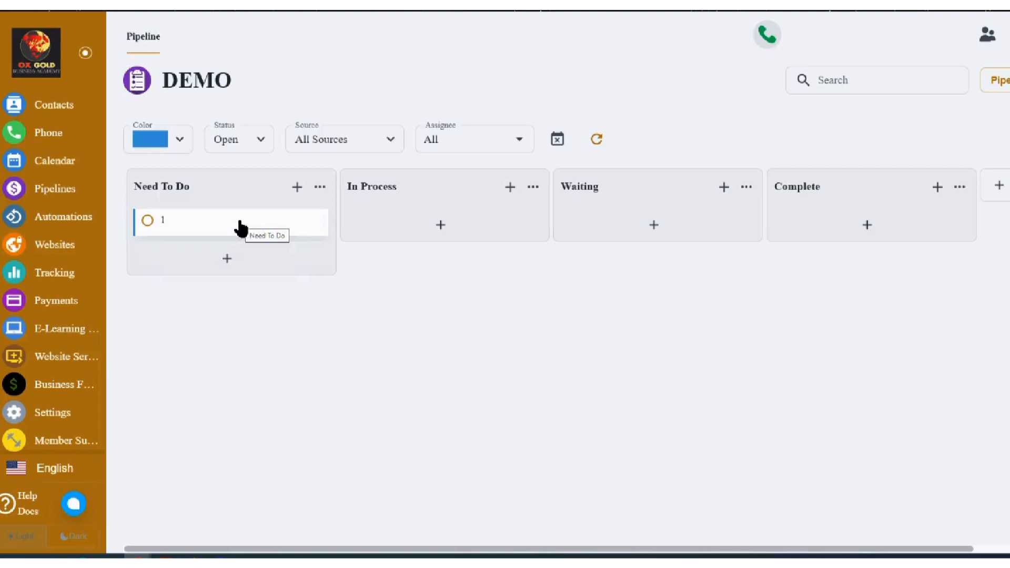
# Move item "1" from Need To Do to the Waiting stage and mark it as completed.
pyautogui.moveTo(241, 225); pyautogui.dragTo(584, 216)
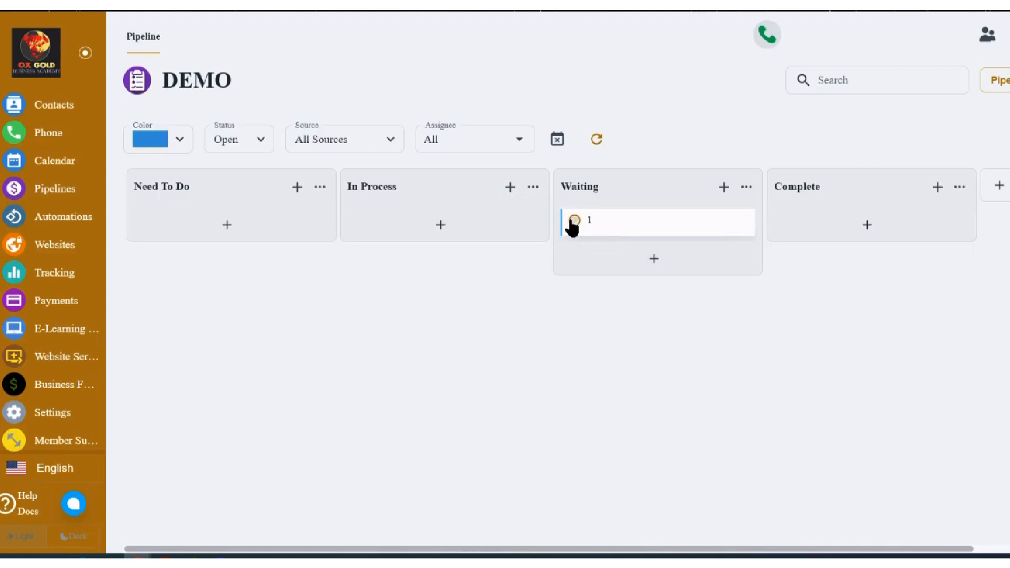
pyautogui.click(575, 220)
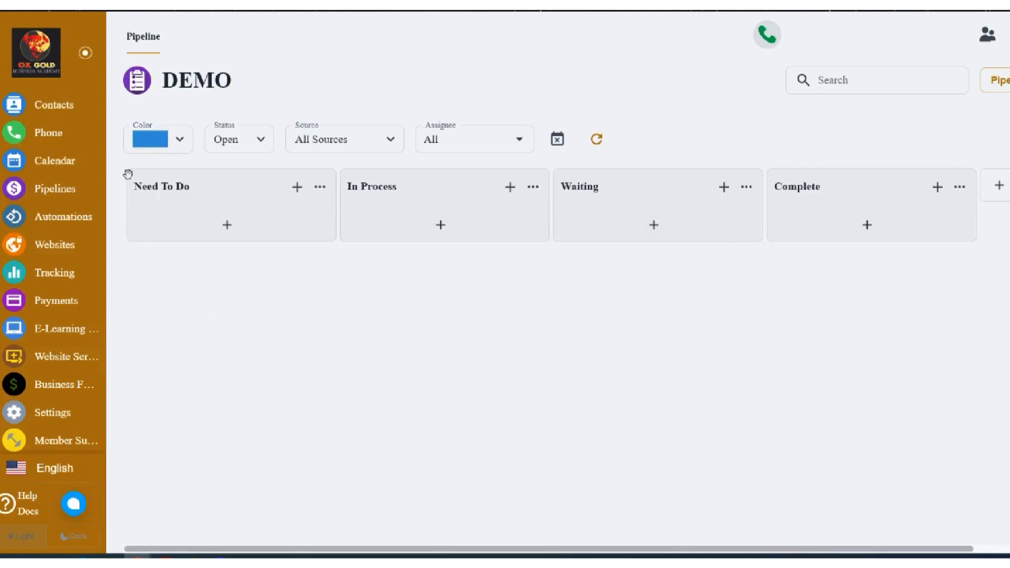
# Open the automations section and look through the introduction and the whole list of flows.
pyautogui.click(79, 223)
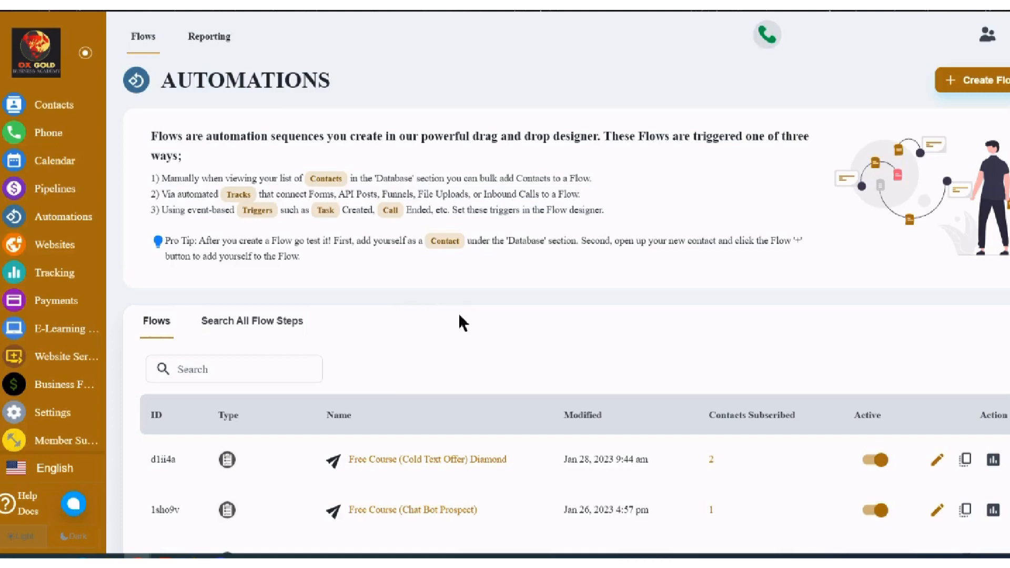
pyautogui.scroll(-2, 465, 317)
pyautogui.scroll(2, 469, 318)
pyautogui.scroll(-1, 621, 295)
pyautogui.scroll(-10, 623, 300)
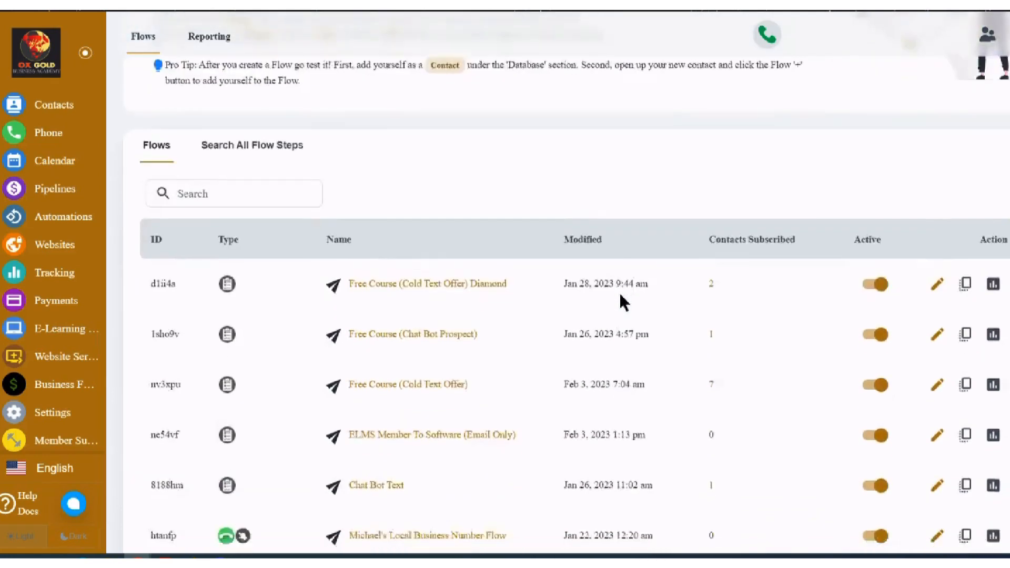
pyautogui.scroll(-2, 620, 296)
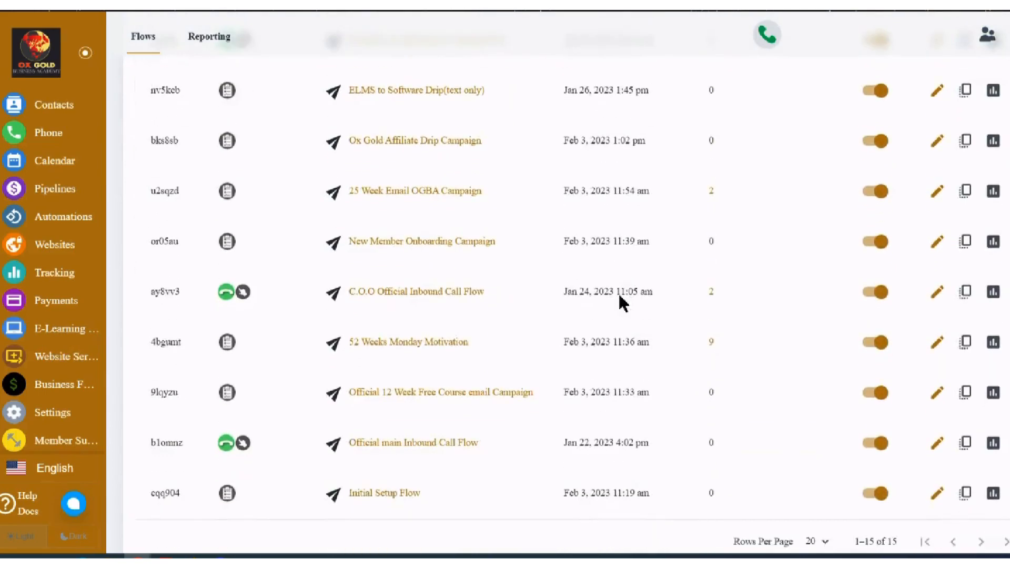
pyautogui.scroll(4, 593, 297)
pyautogui.scroll(3, 593, 300)
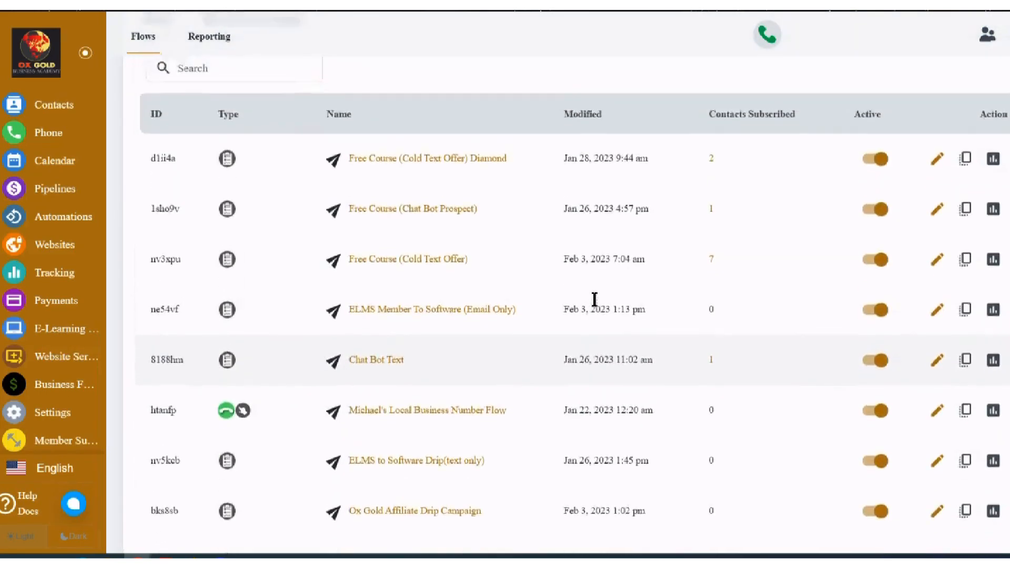
pyautogui.scroll(-4, 593, 300)
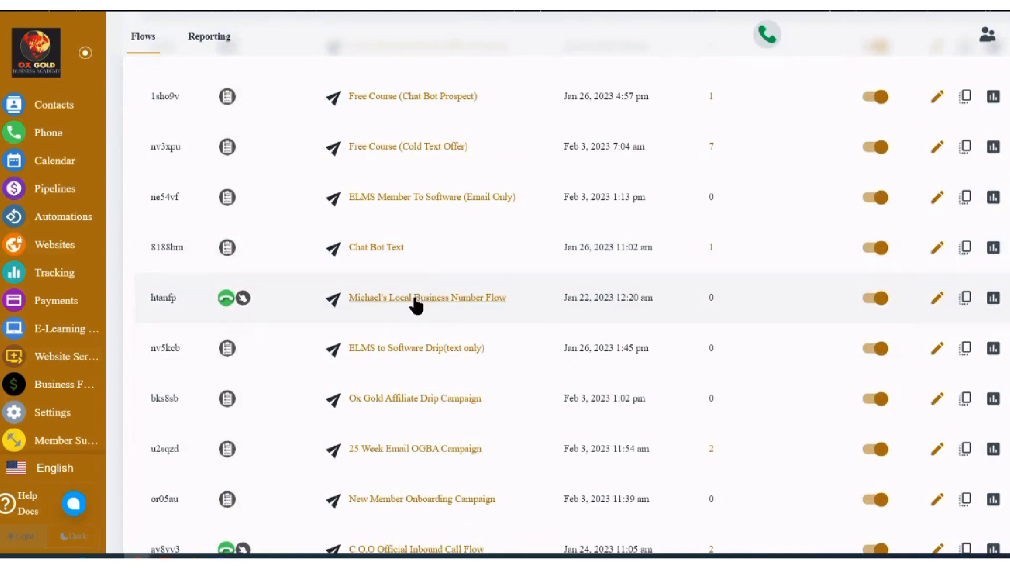
# Open the Local Business Number Flow and examine its call diagram from Start down to Deactivate Contact From Flow.
pyautogui.click(415, 299)
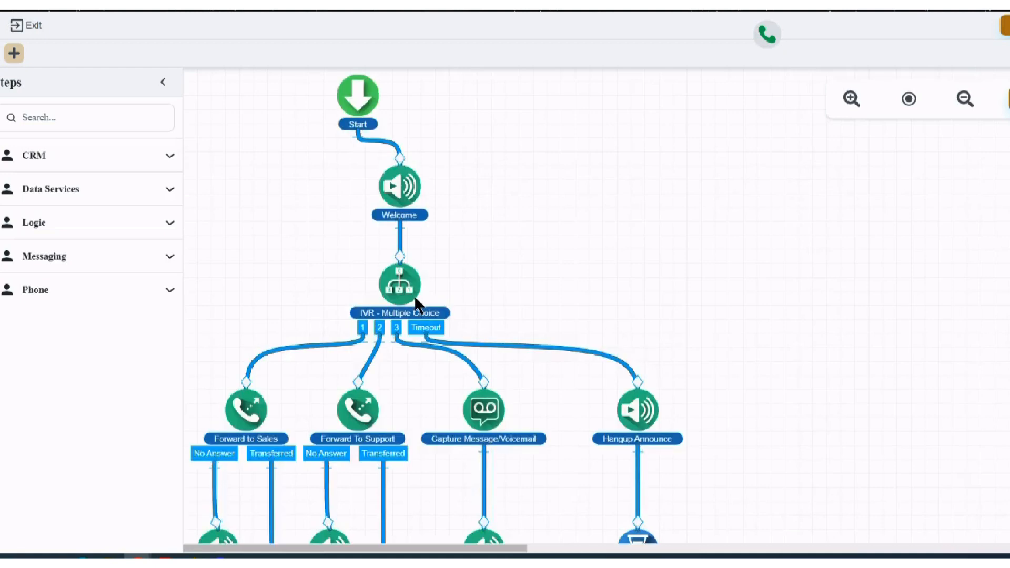
pyautogui.scroll(-10, 415, 304)
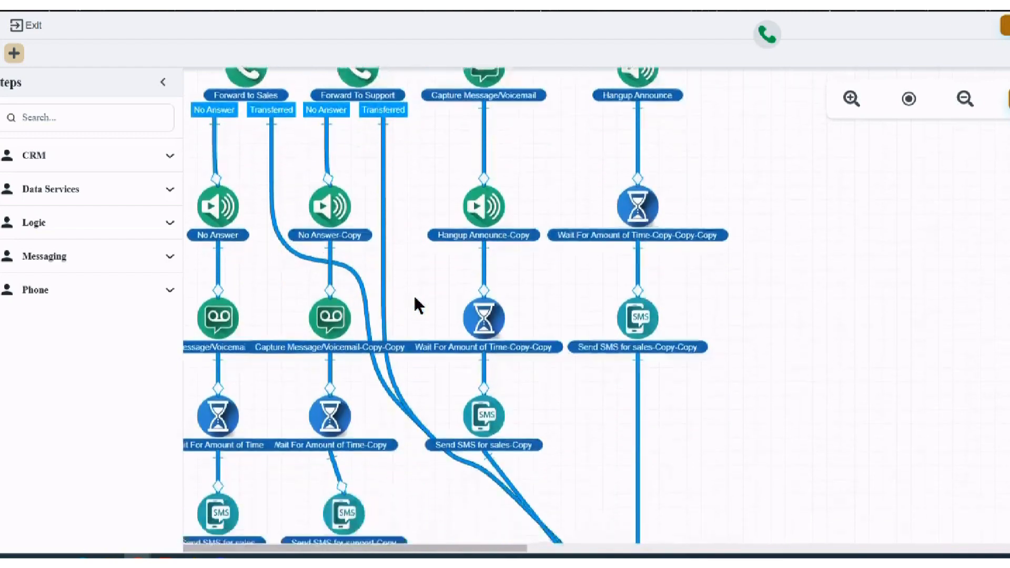
pyautogui.scroll(-7, 415, 299)
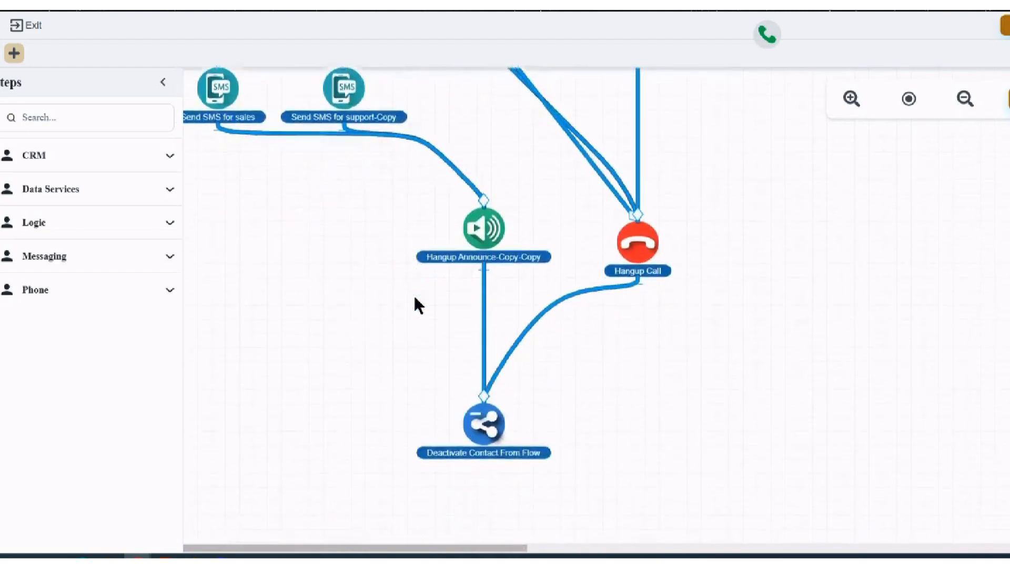
pyautogui.scroll(14, 416, 304)
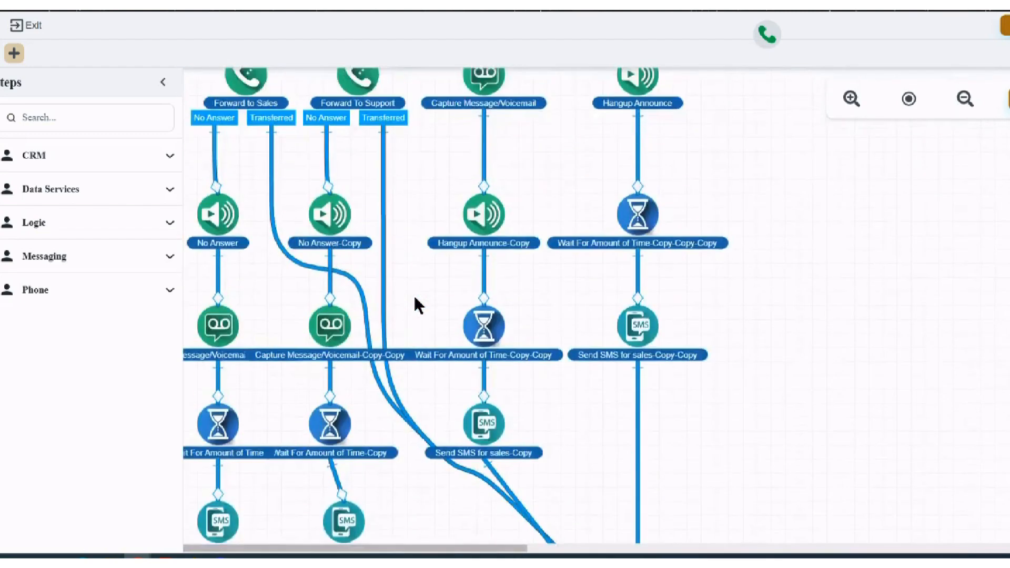
pyautogui.scroll(2, 416, 303)
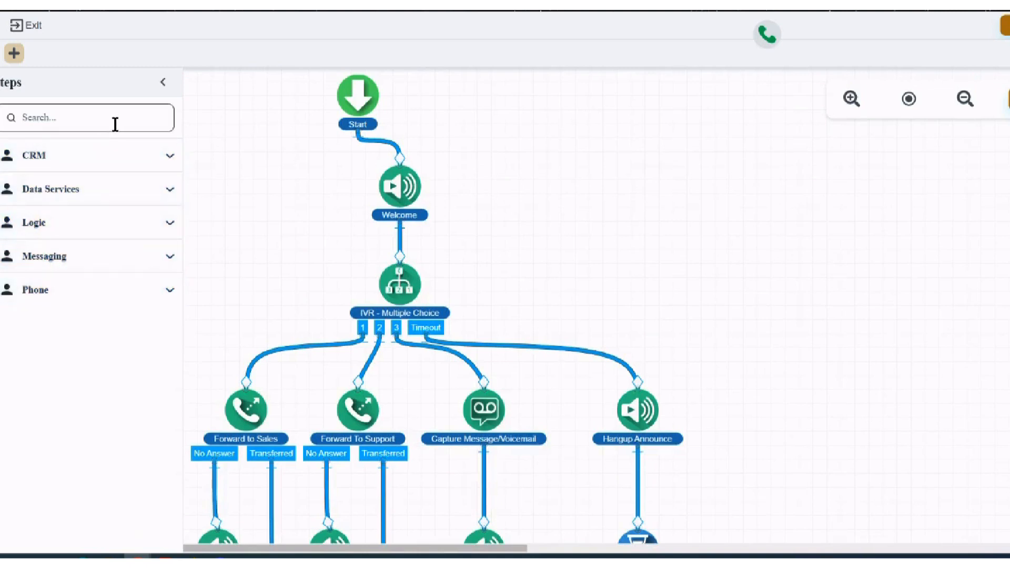
# Expand the CRM and Data Services step categories in the flow designer and review the steps each one offers.
pyautogui.click(91, 156)
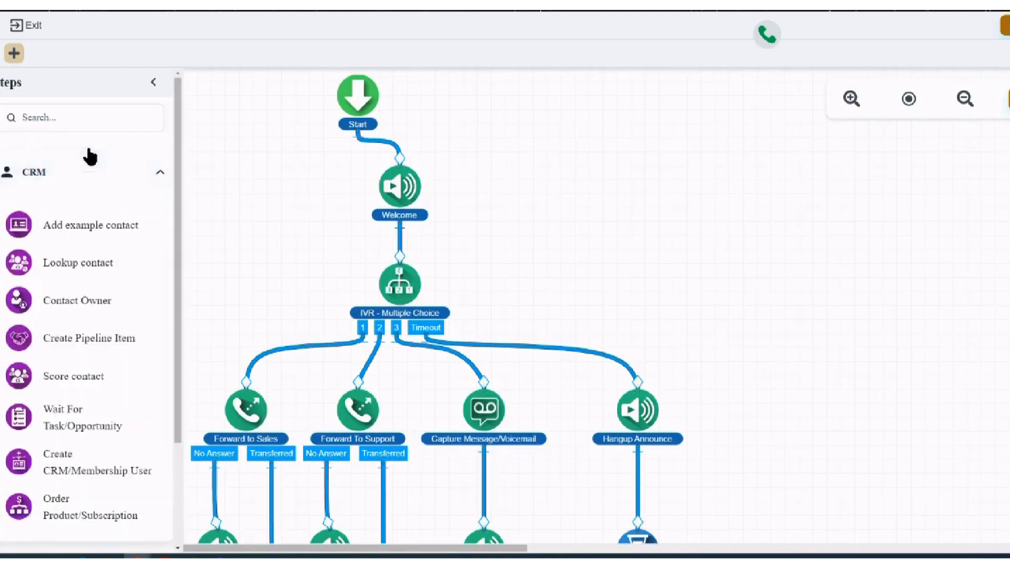
pyautogui.scroll(-2, 59, 252)
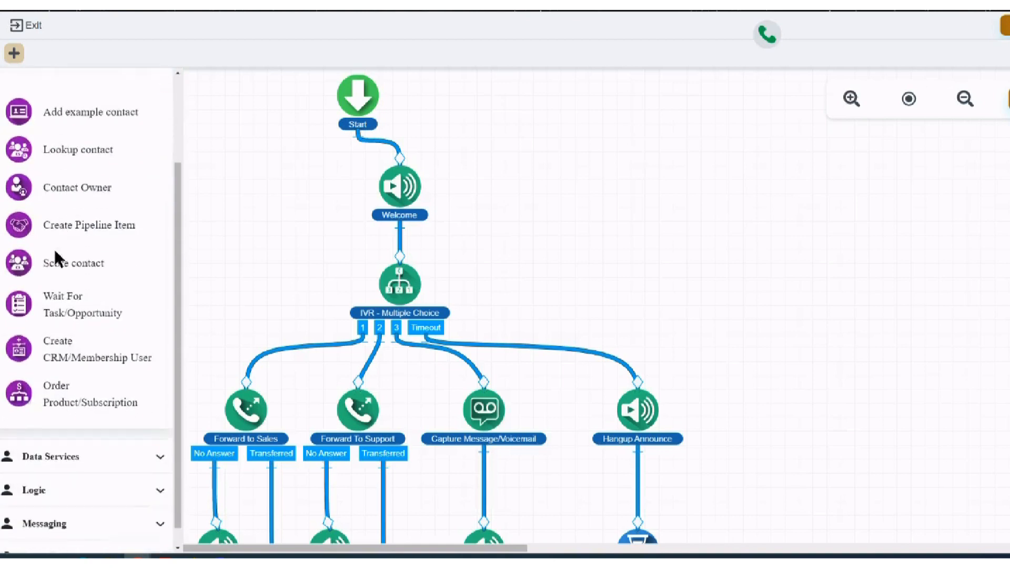
pyautogui.scroll(-1, 54, 295)
pyautogui.scroll(2, 54, 307)
pyautogui.scroll(-2, 54, 307)
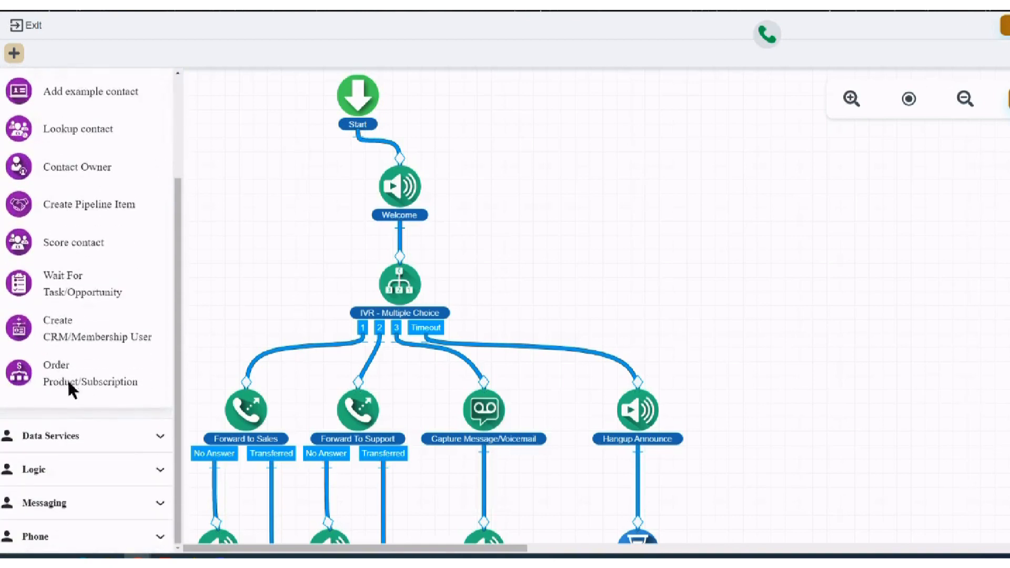
pyautogui.click(89, 436)
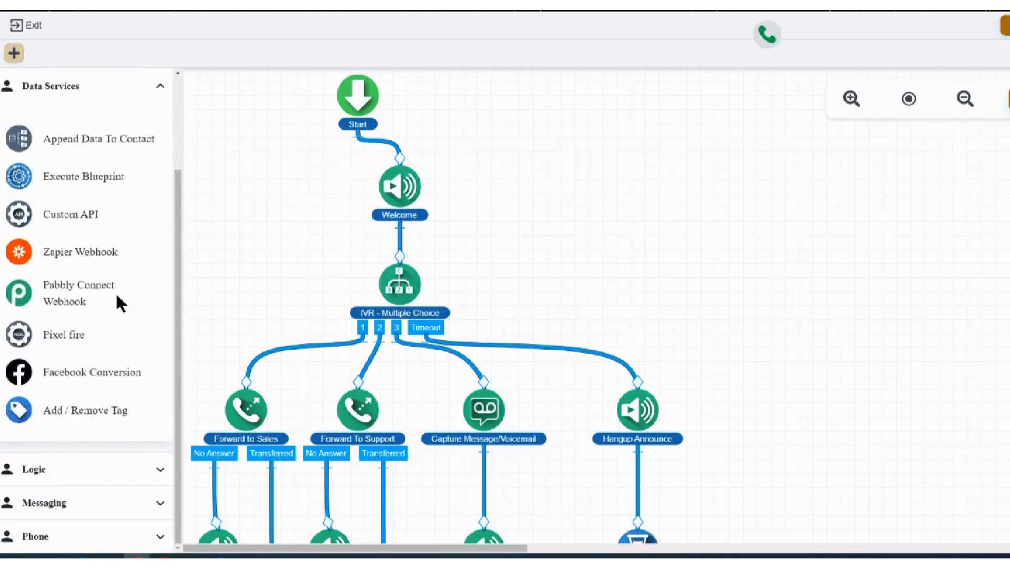
pyautogui.scroll(2, 118, 297)
pyautogui.scroll(-2, 117, 297)
# Expand the Logic step category and review its available steps, from Add To Flow to Wait For SMS Reply.
pyautogui.click(90, 466)
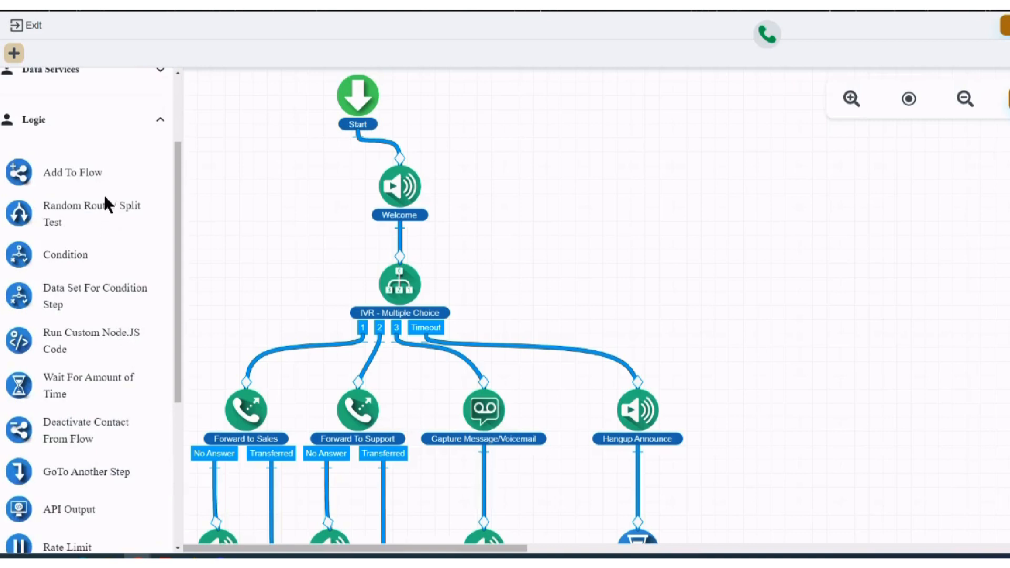
pyautogui.scroll(-5, 105, 199)
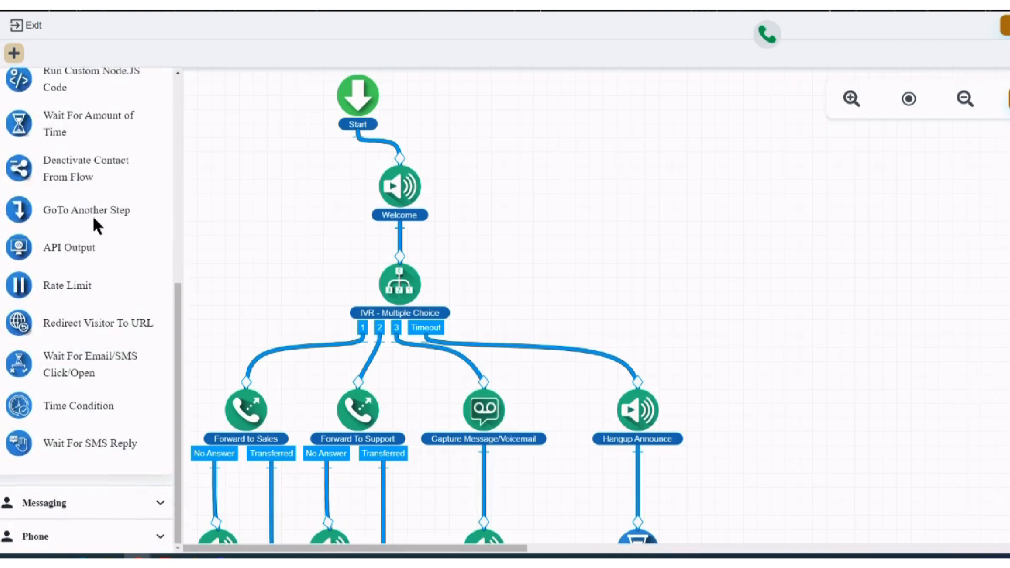
pyautogui.scroll(2, 101, 251)
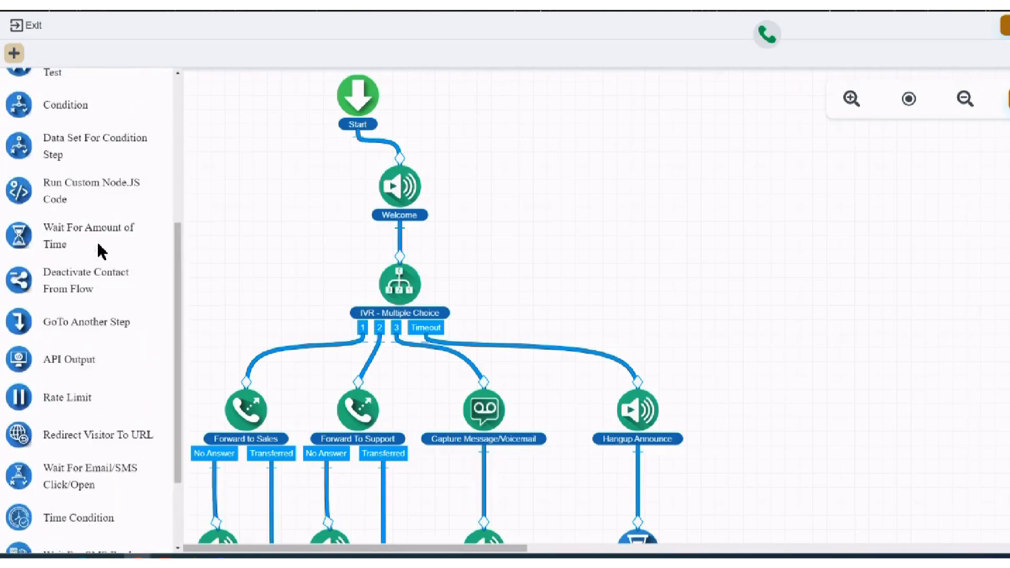
# Expand the Messaging and Phone step categories in the flow designer, review the steps each one offers, and collapse the Phone category.
pyautogui.scroll(4, 101, 253)
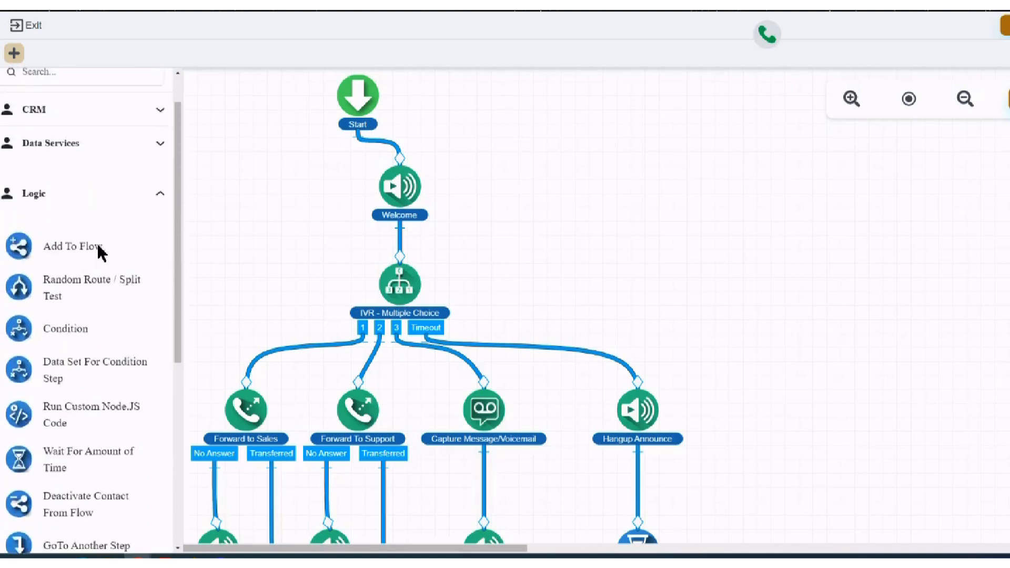
pyautogui.scroll(-3, 101, 252)
pyautogui.scroll(-3, 100, 256)
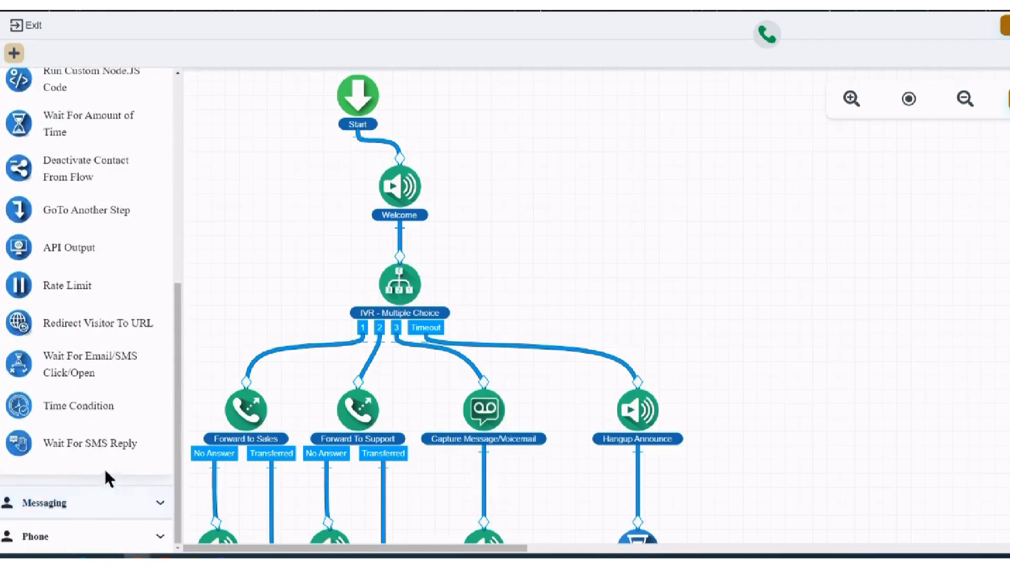
pyautogui.click(88, 505)
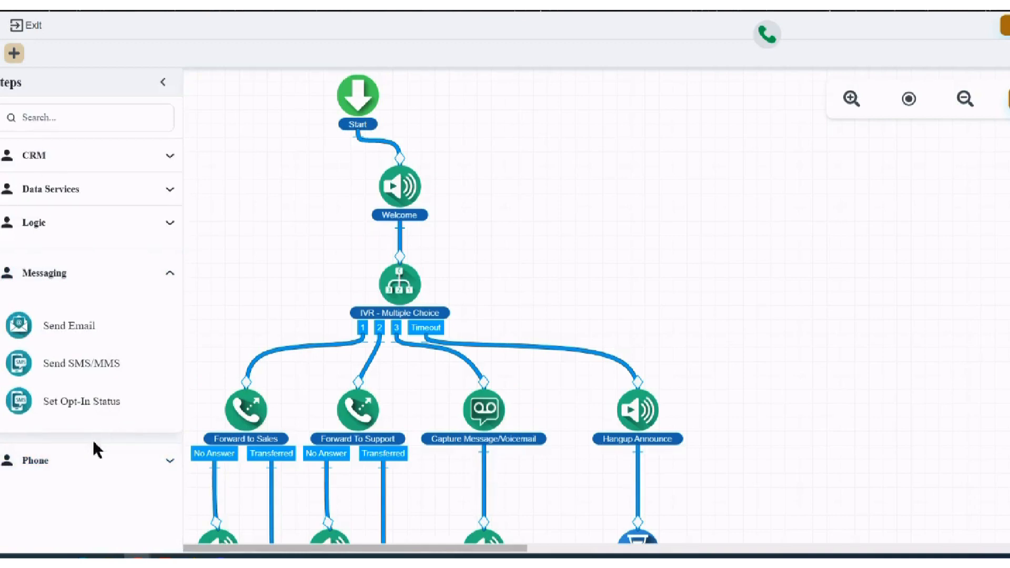
pyautogui.click(88, 460)
pyautogui.scroll(-4, 105, 401)
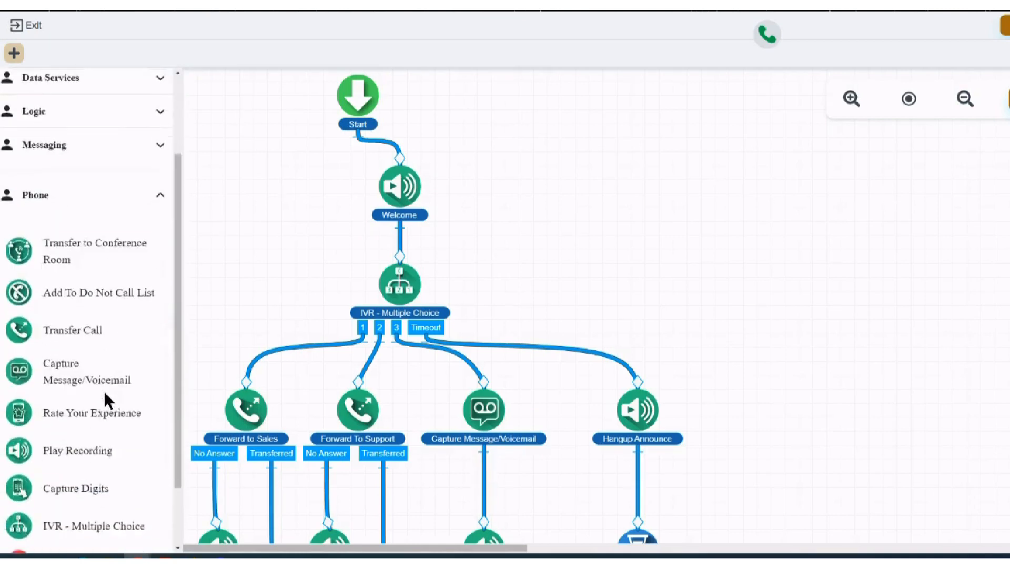
pyautogui.scroll(4, 105, 400)
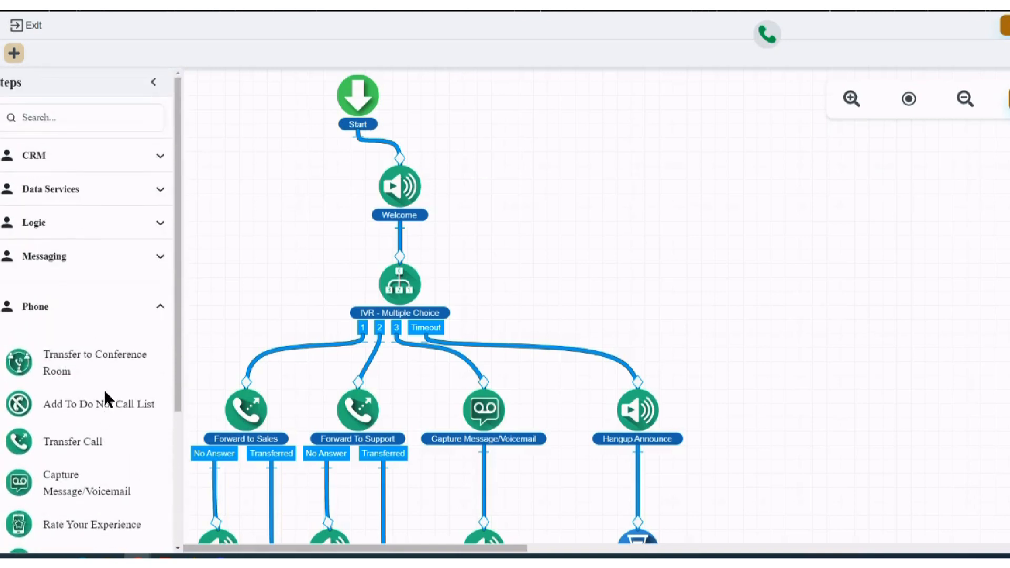
pyautogui.click(117, 308)
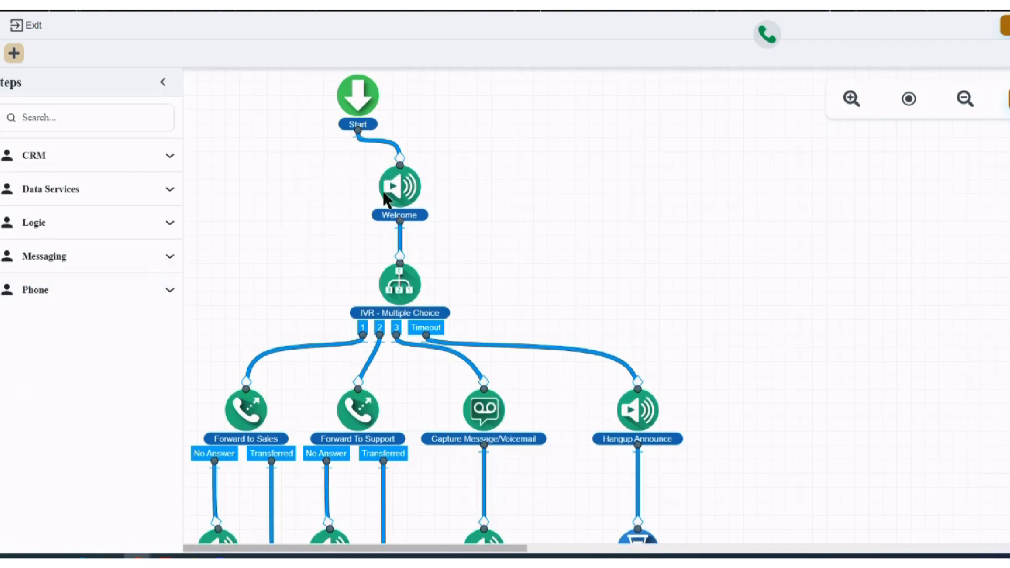
# Look over the call diagram from Welcome to its branches and save the Local Business Number Flow by publishing it.
pyautogui.scroll(-2, 337, 290)
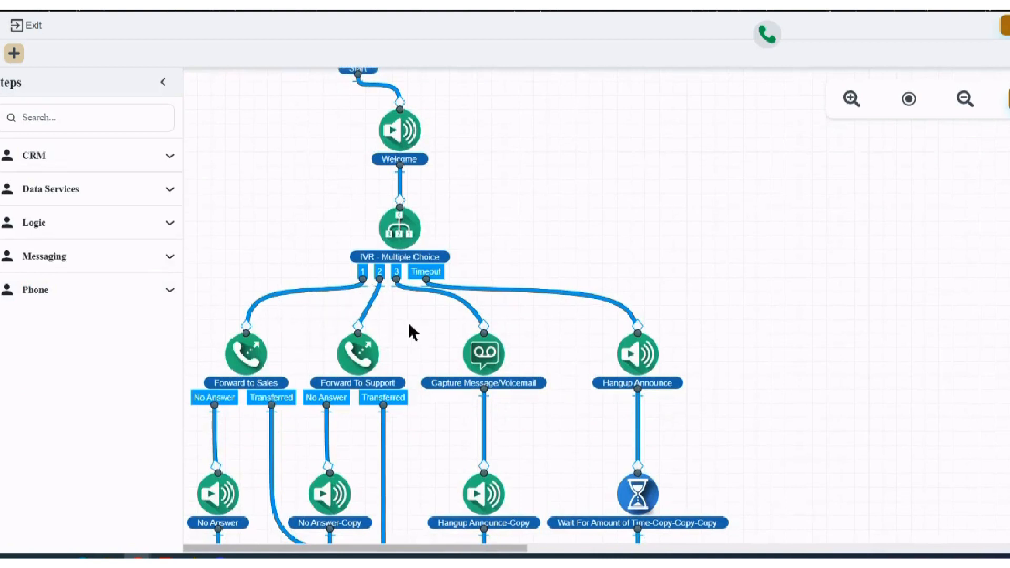
pyautogui.scroll(2, 415, 334)
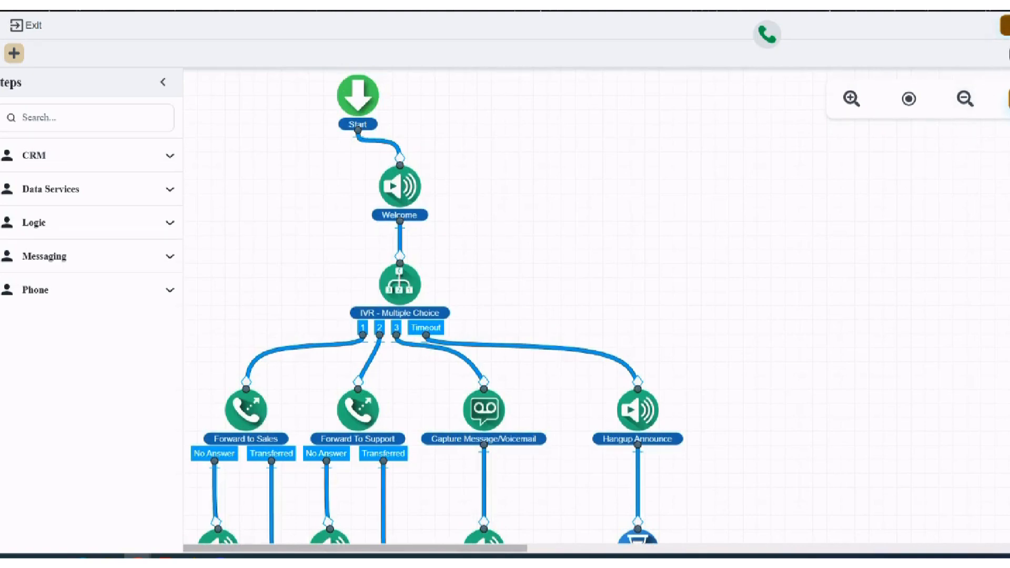
pyautogui.click(1004, 25)
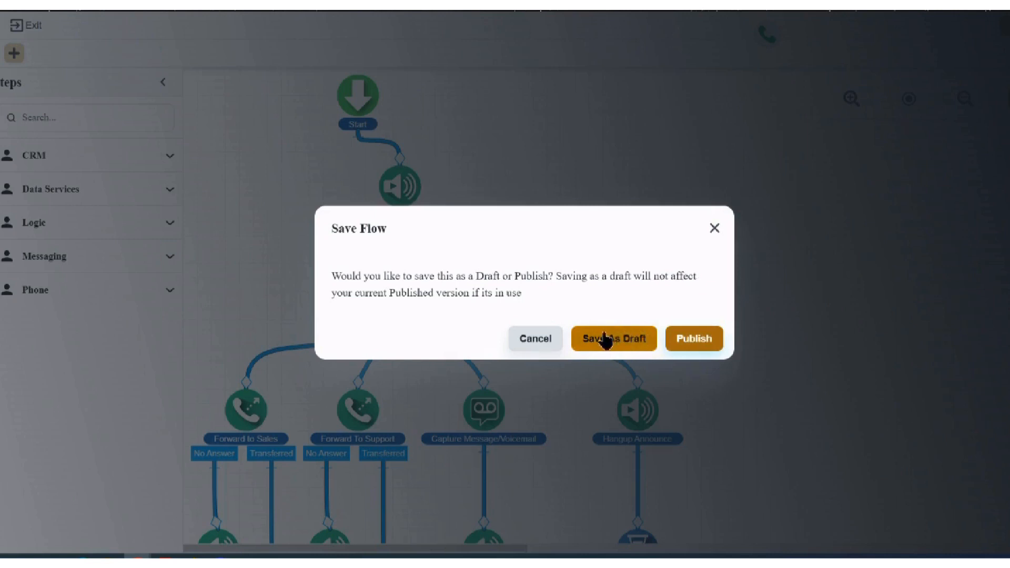
pyautogui.click(676, 342)
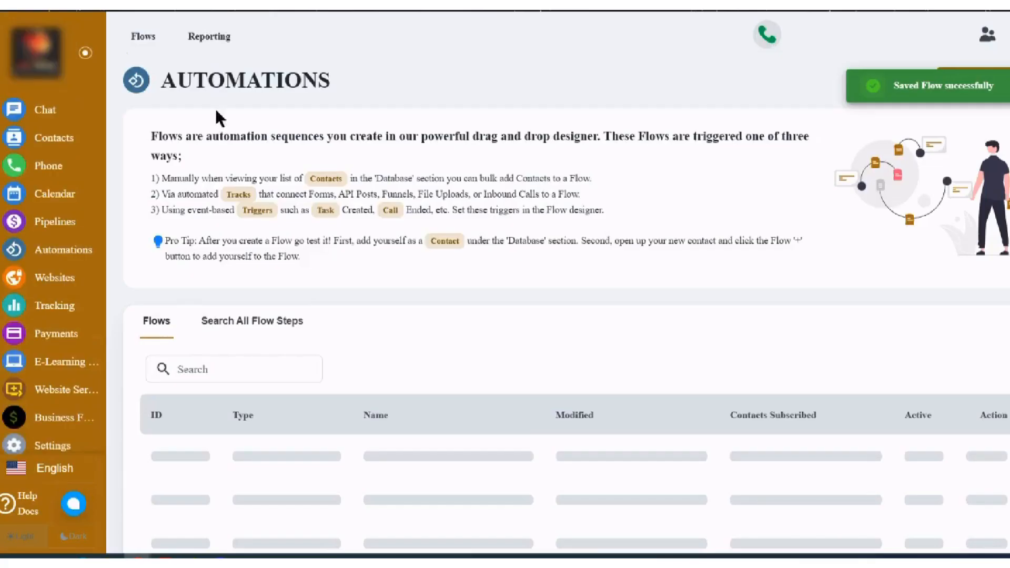
# Look through the list of automation flows and return to the introduction of the automations section.
pyautogui.scroll(-3, 414, 243)
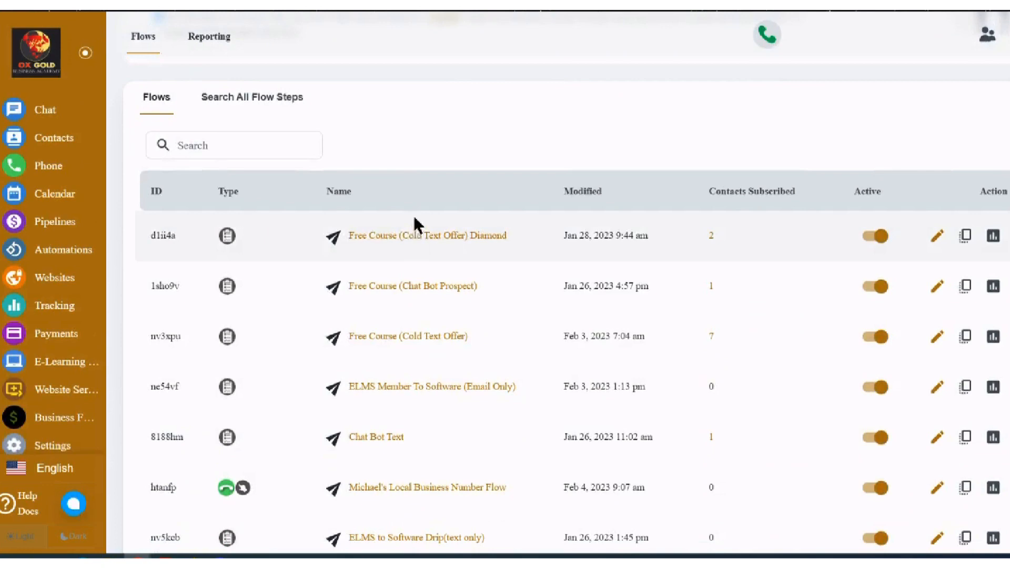
pyautogui.scroll(-3, 383, 246)
pyautogui.scroll(-3, 384, 252)
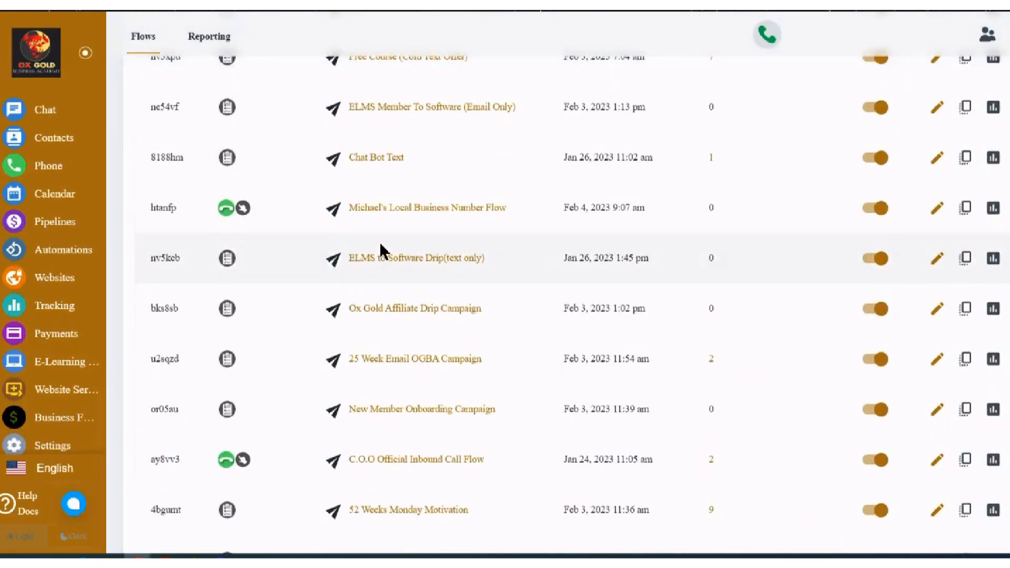
pyautogui.scroll(2, 383, 245)
pyautogui.scroll(7, 357, 257)
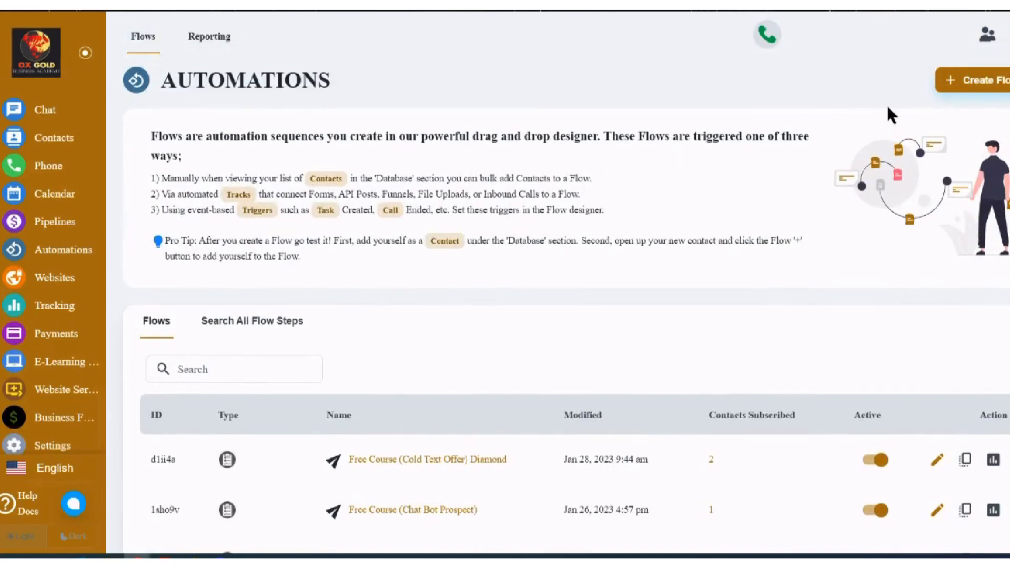
# Start a new flow that processes Incoming Phone Calls and exit the designer without saving it.
pyautogui.click(977, 88)
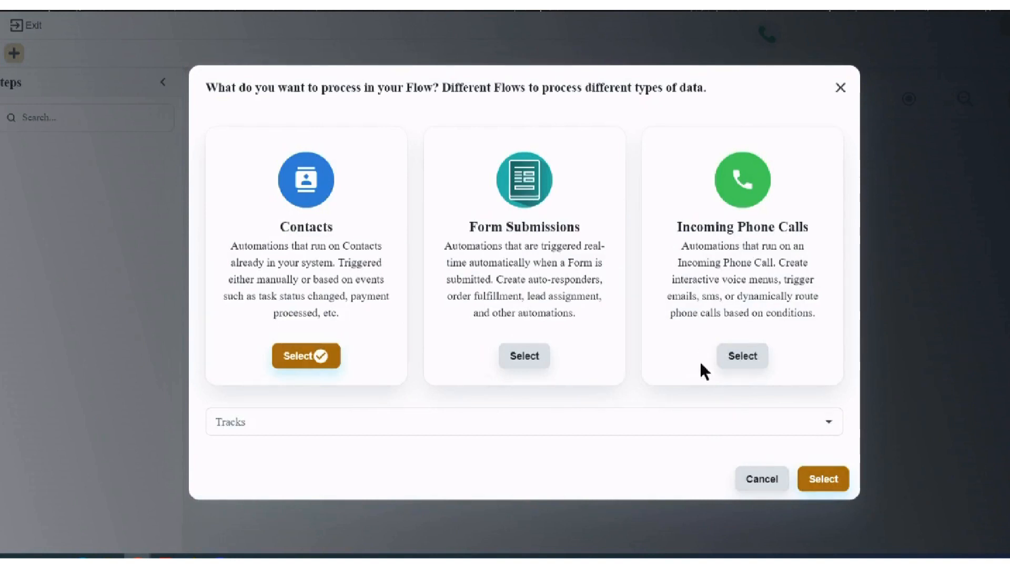
pyautogui.click(738, 363)
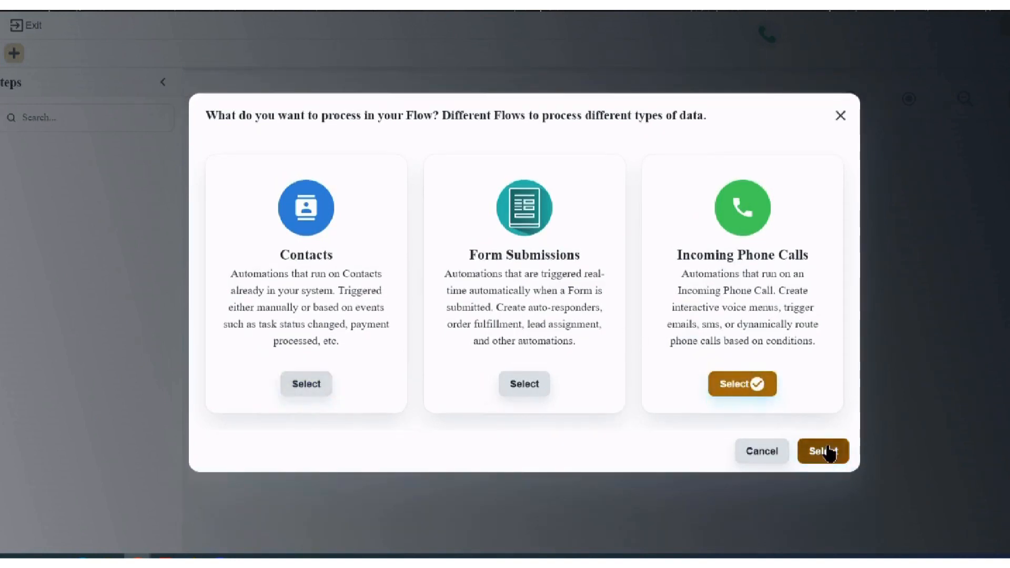
pyautogui.click(828, 451)
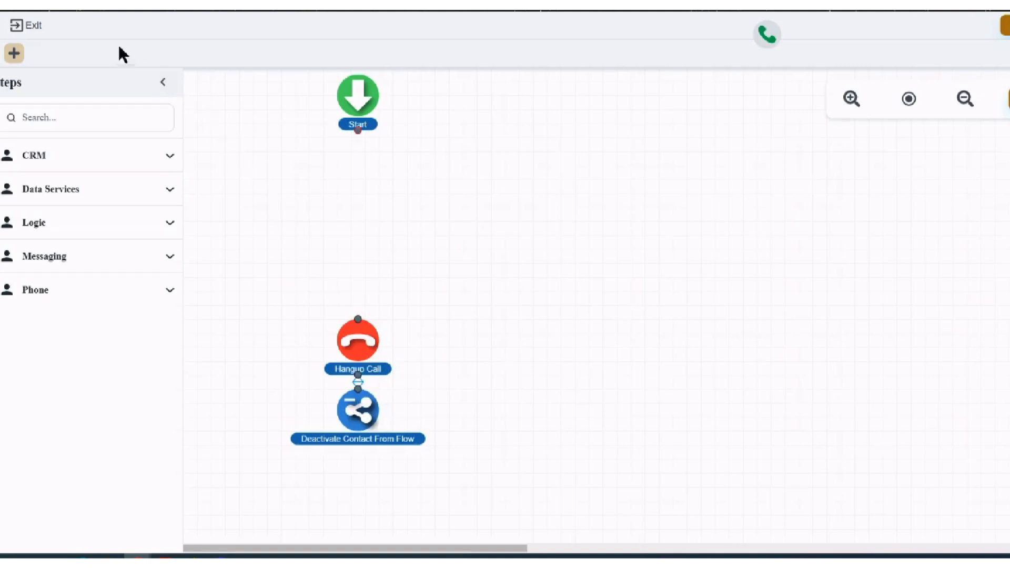
pyautogui.click(22, 31)
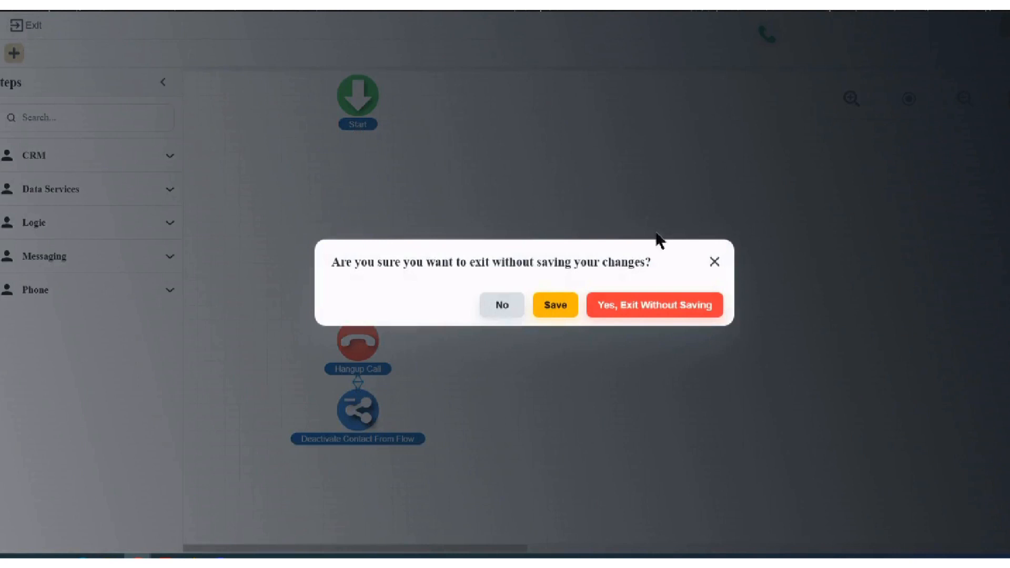
pyautogui.click(644, 311)
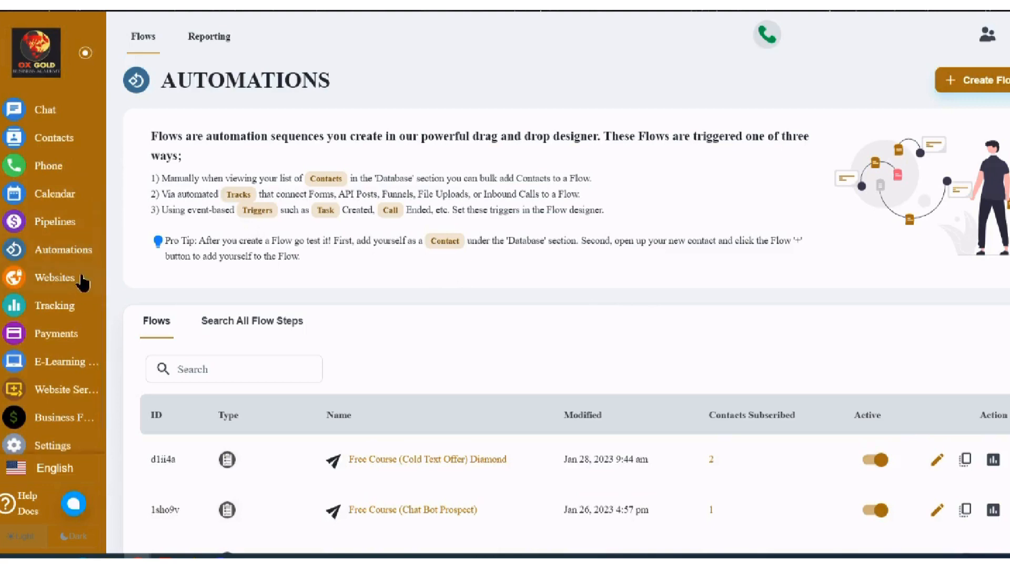
# Open the websites section and look through its introduction and the existing design projects.
pyautogui.click(98, 278)
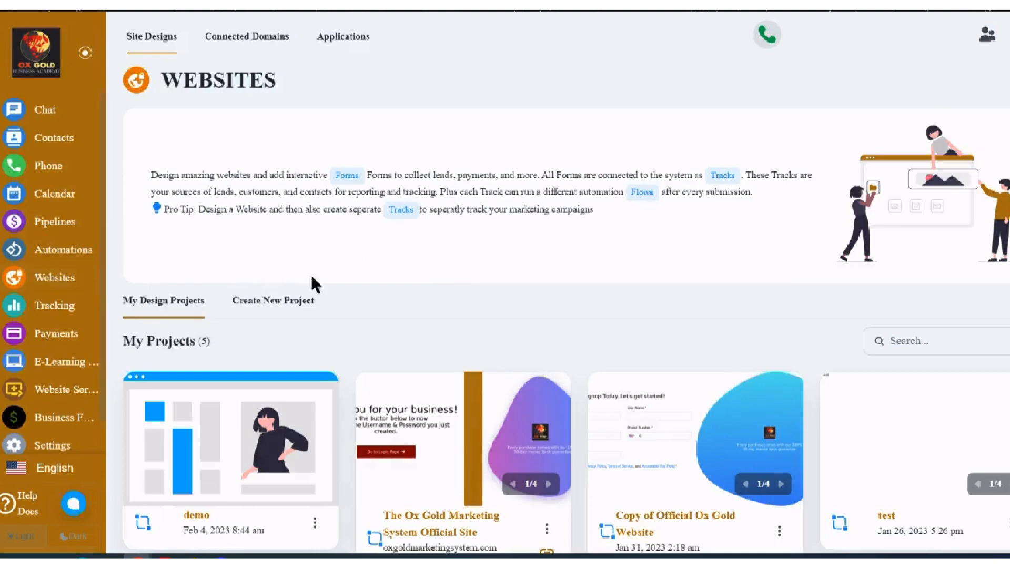
pyautogui.scroll(-4, 360, 288)
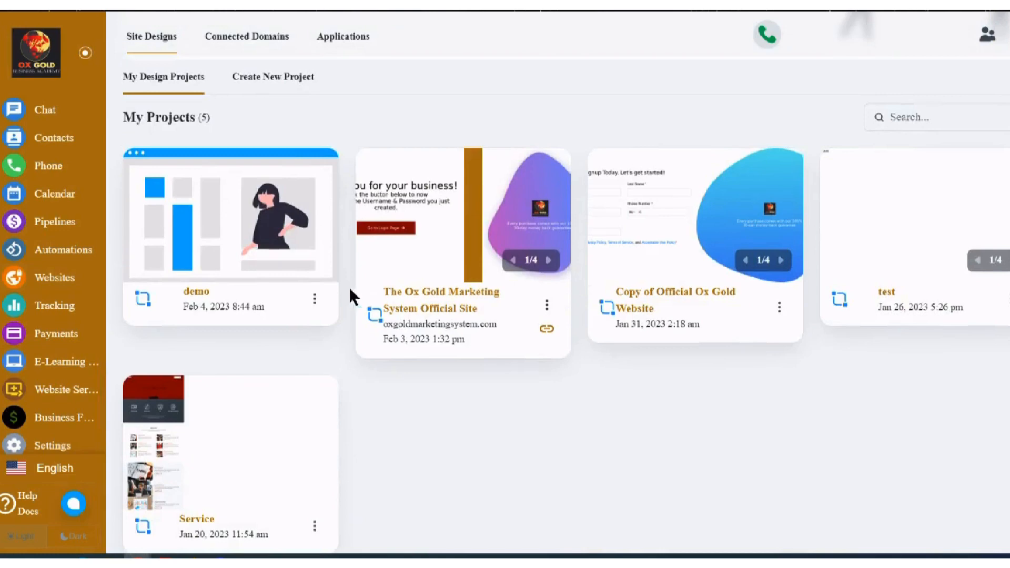
pyautogui.scroll(2, 410, 324)
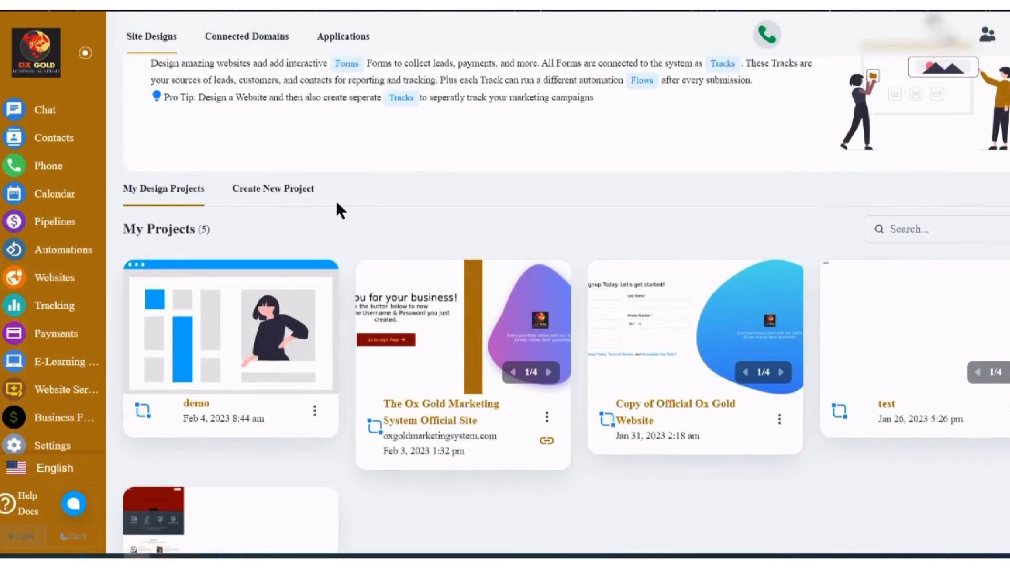
pyautogui.scroll(1, 331, 238)
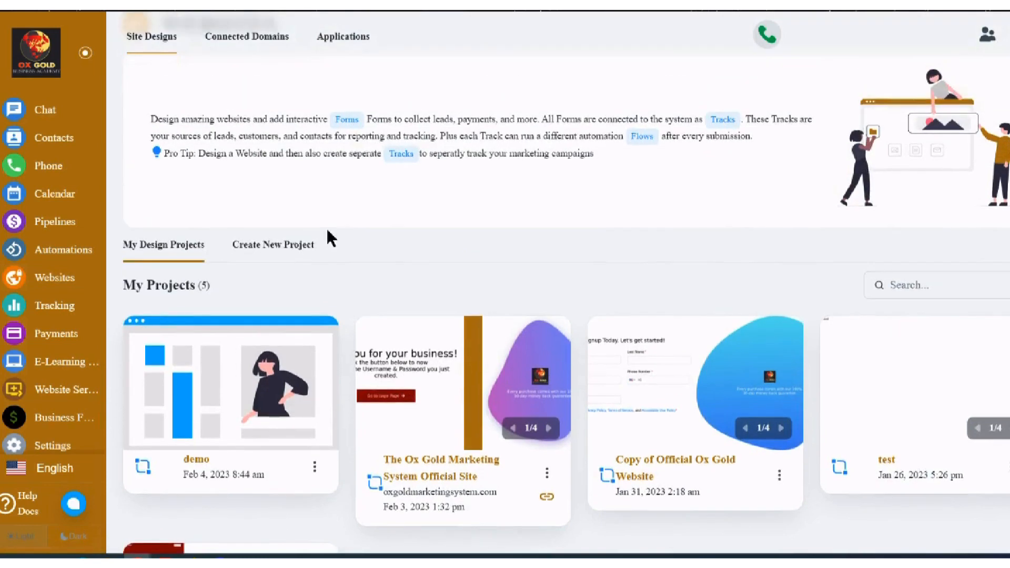
pyautogui.scroll(-1, 315, 221)
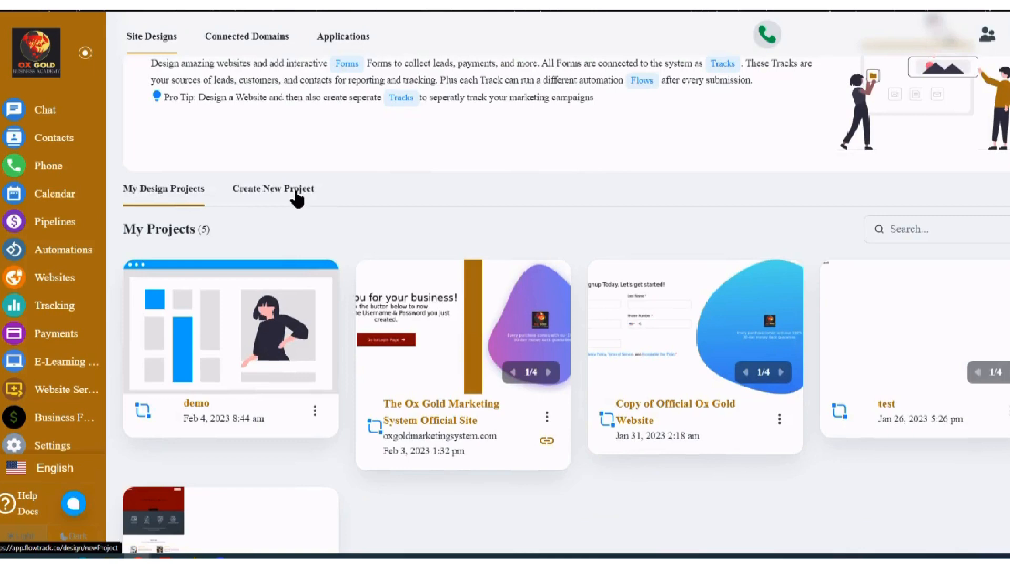
# Create a new Website / Funnel design project with the site name demo2.
pyautogui.click(297, 197)
pyautogui.scroll(-2, 361, 211)
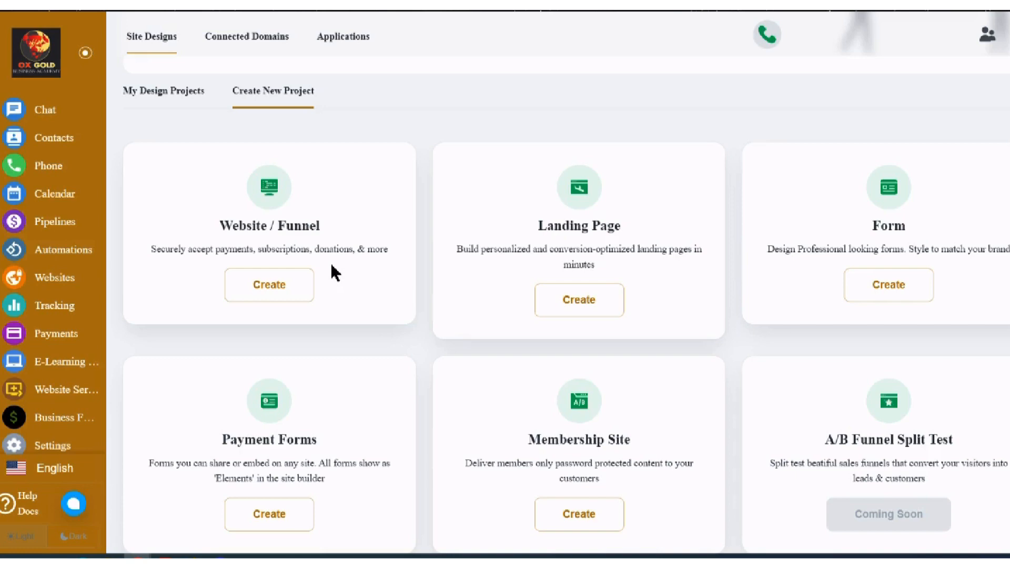
pyautogui.click(276, 295)
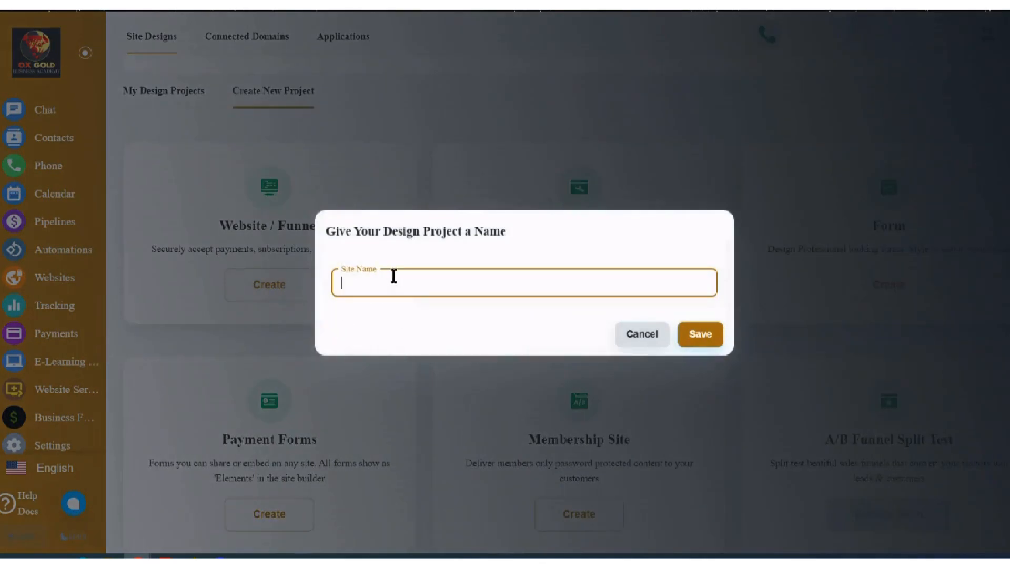
pyautogui.write('2')
pyautogui.click(696, 337)
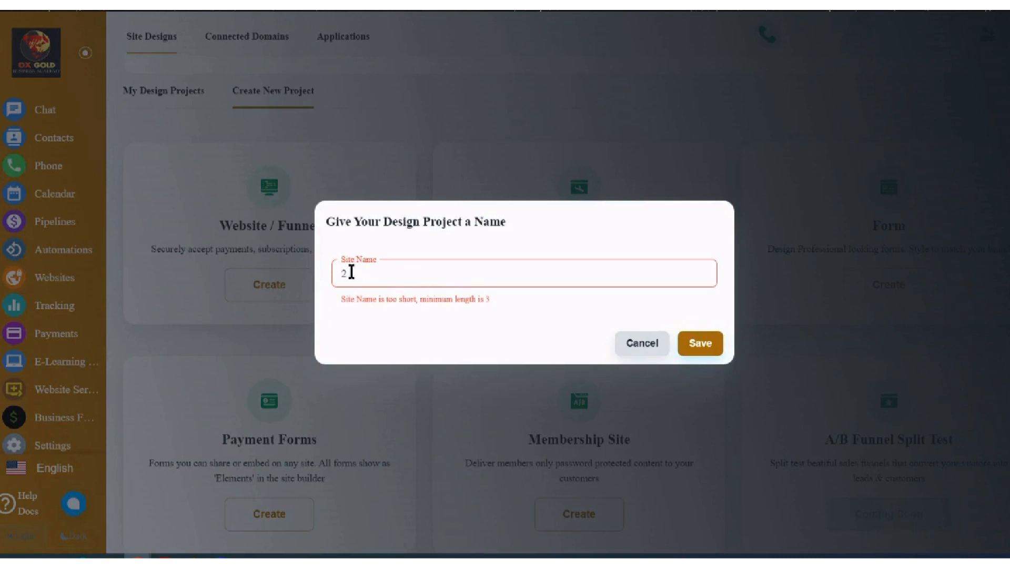
pyautogui.doubleClick(351, 272)
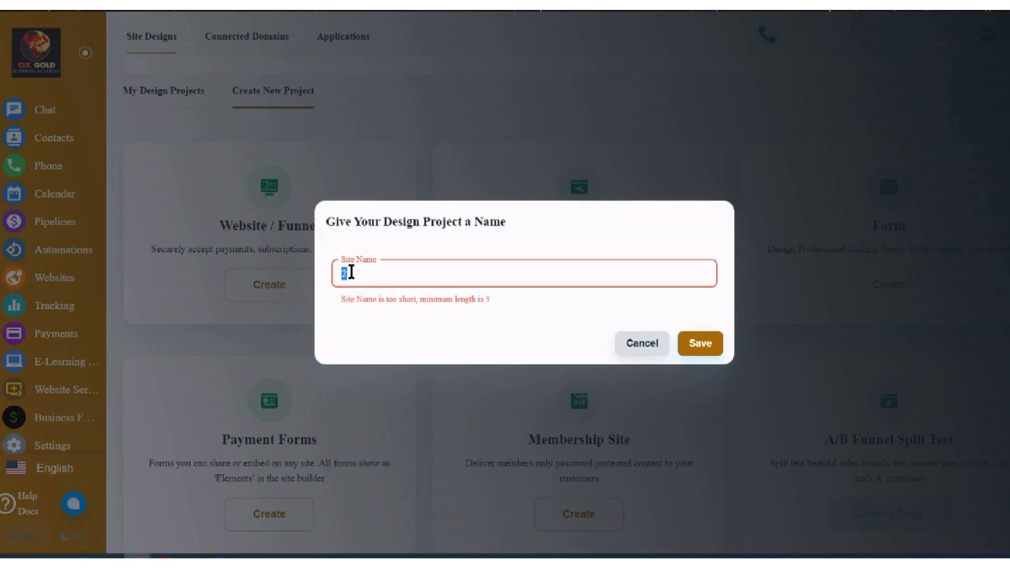
pyautogui.write('demo')
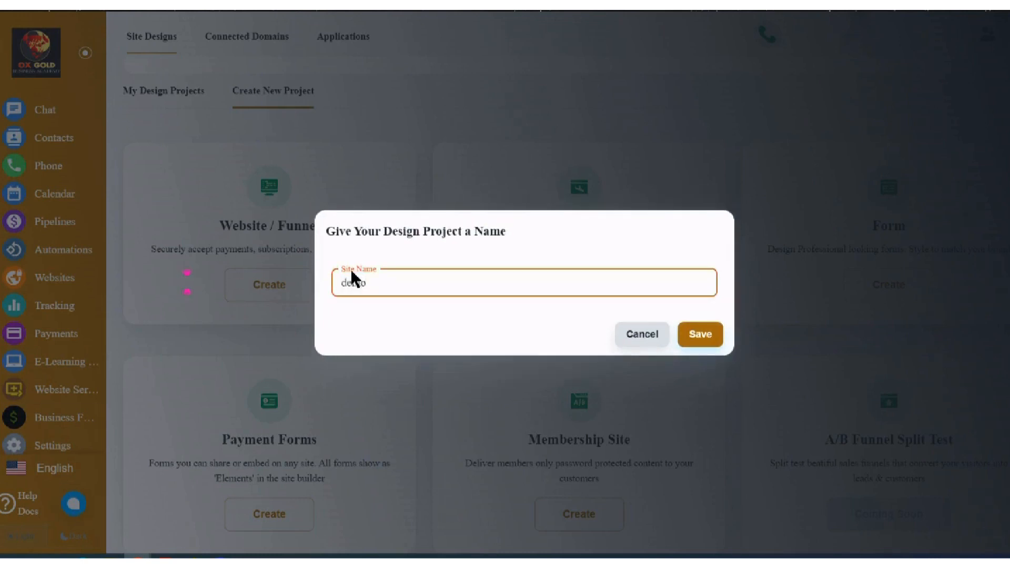
pyautogui.write('2')
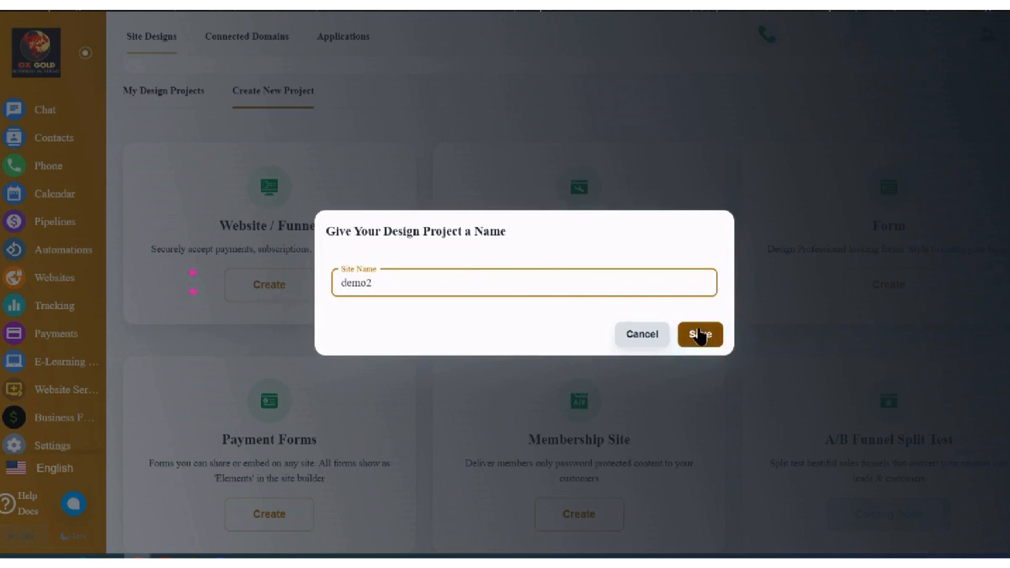
pyautogui.click(704, 338)
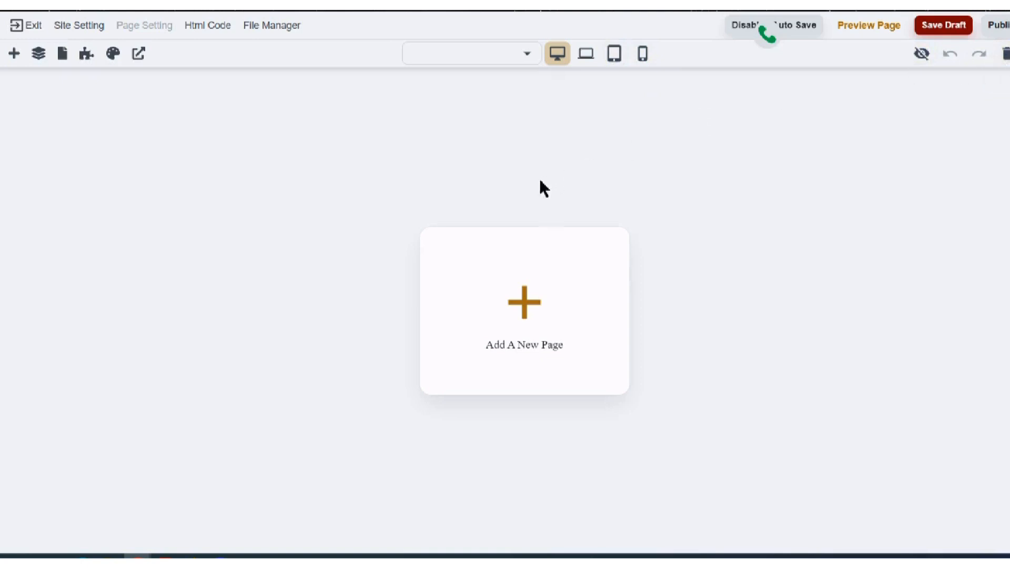
# Begin adding a page to the empty site and browse the available website templates.
pyautogui.click(540, 307)
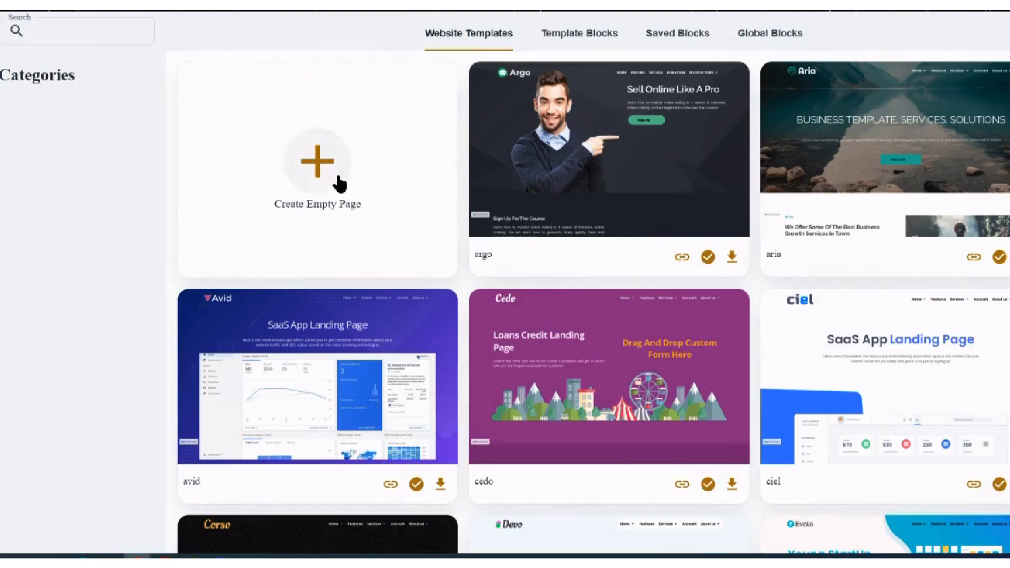
pyautogui.scroll(-3, 498, 279)
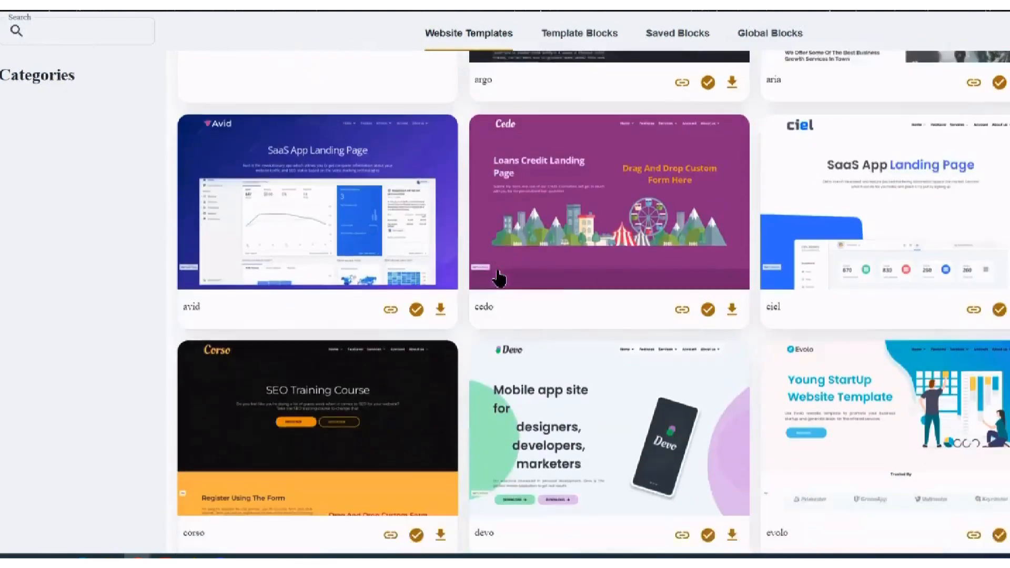
pyautogui.scroll(-1, 499, 263)
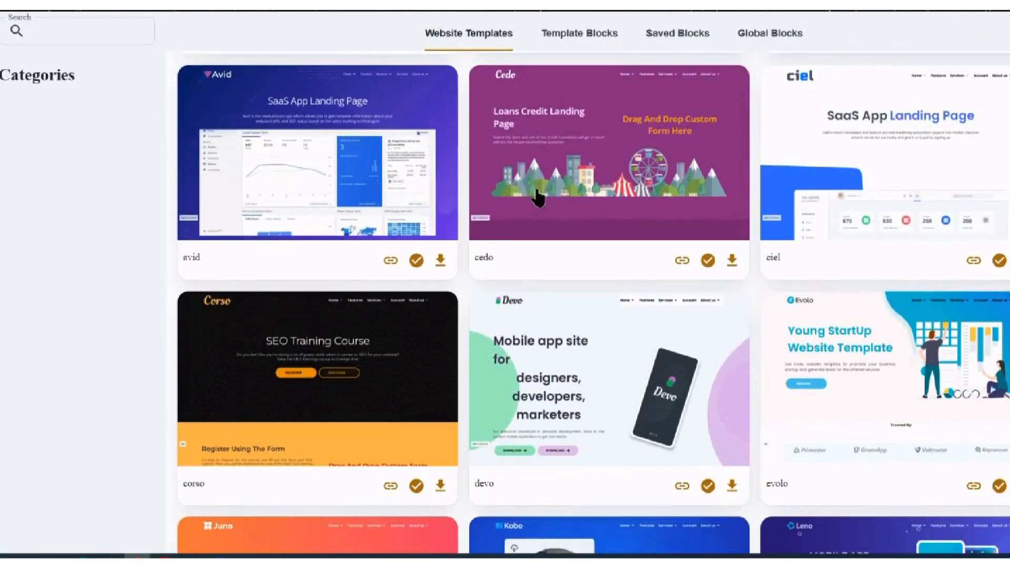
pyautogui.scroll(-13, 536, 198)
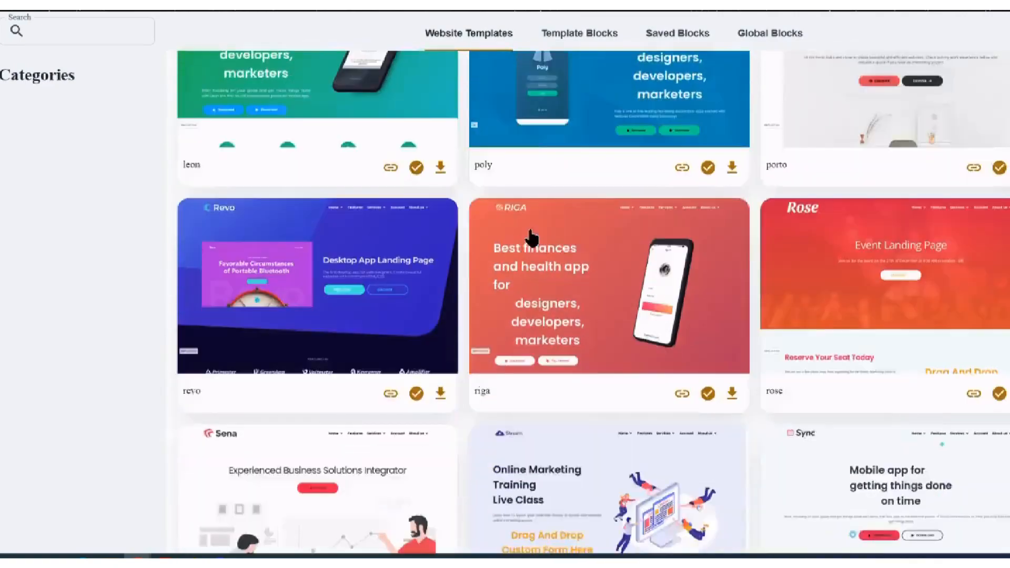
pyautogui.scroll(-10, 526, 245)
pyautogui.scroll(5, 521, 253)
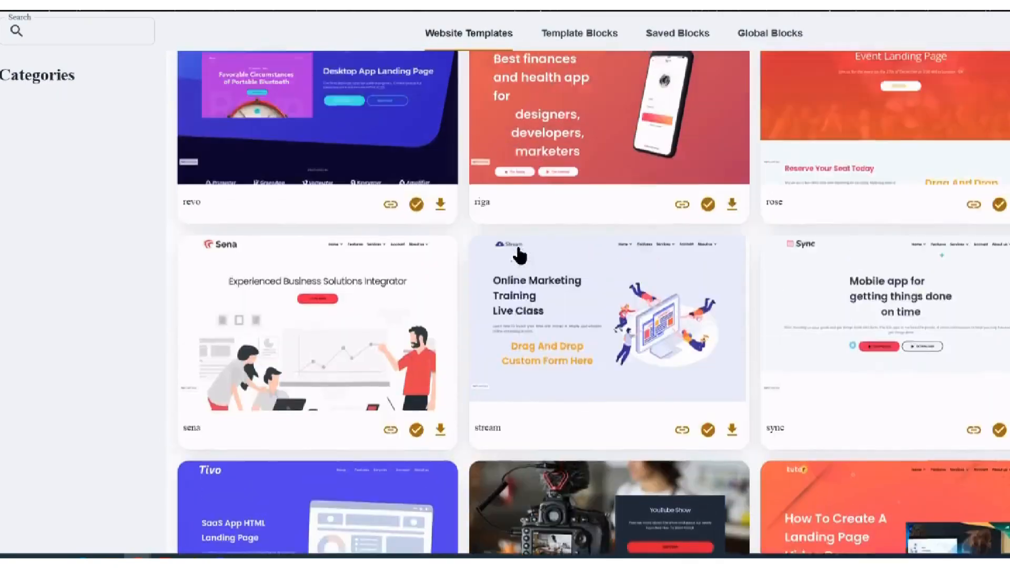
# Examine the available template blocks and their categories for the new page.
pyautogui.scroll(12, 520, 255)
pyautogui.scroll(6, 519, 257)
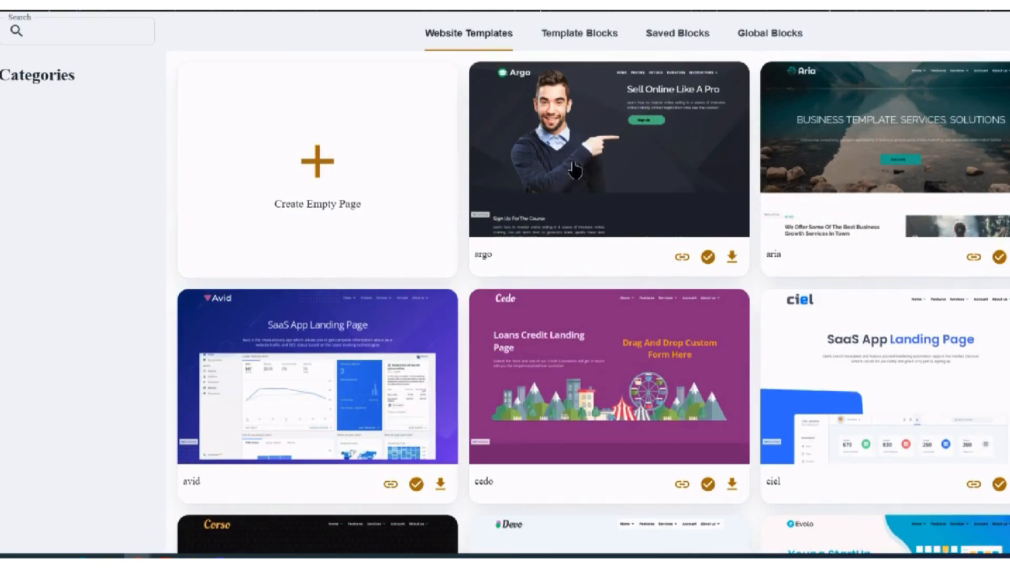
pyautogui.click(583, 38)
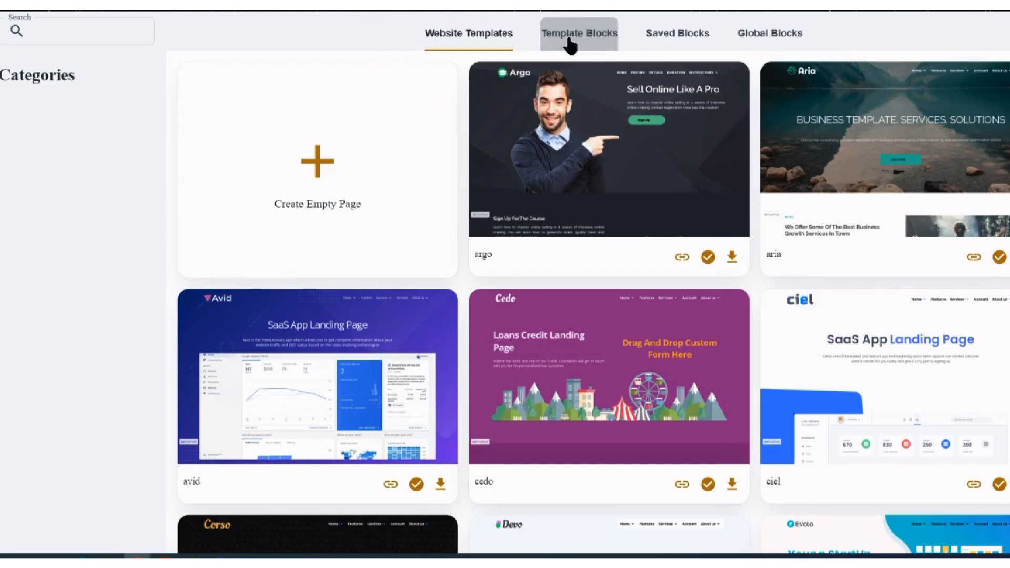
pyautogui.click(569, 44)
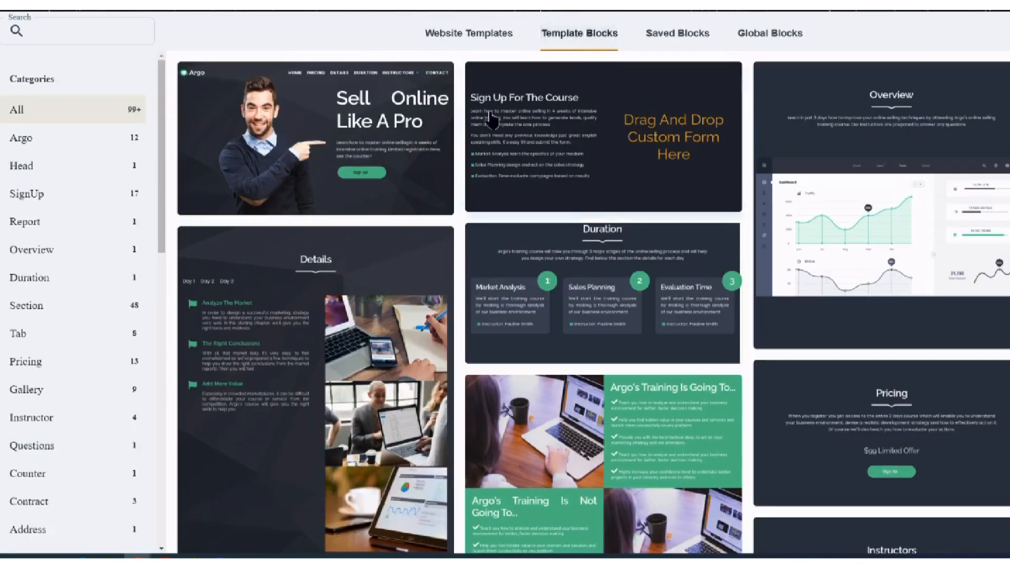
pyautogui.scroll(-10, 371, 210)
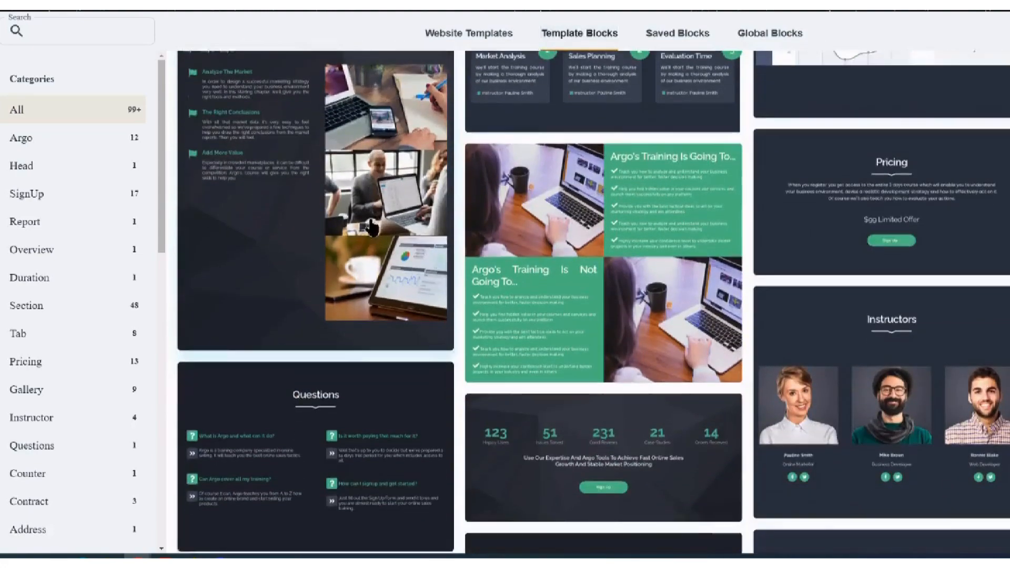
pyautogui.scroll(-4, 371, 227)
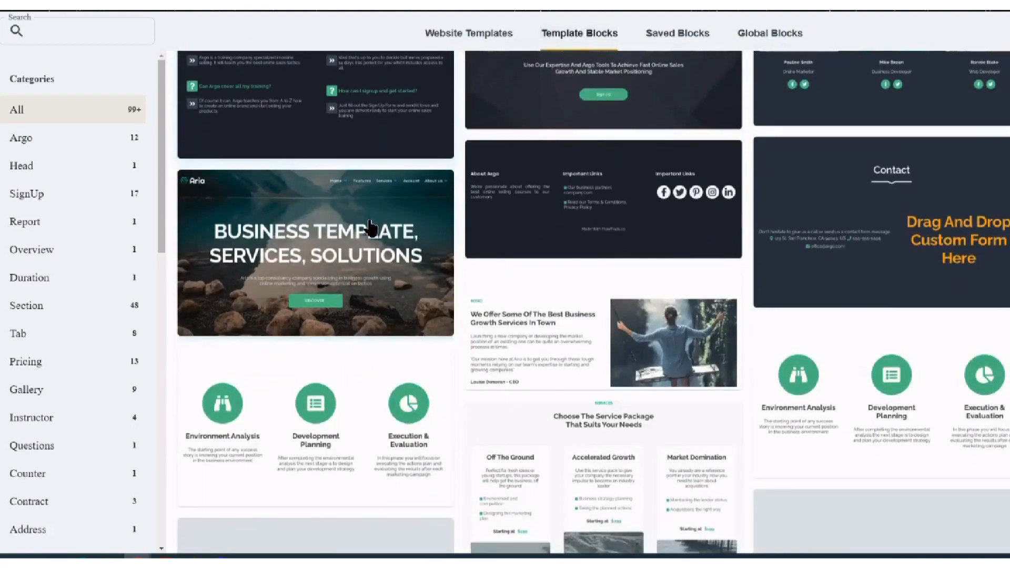
pyautogui.scroll(-10, 79, 210)
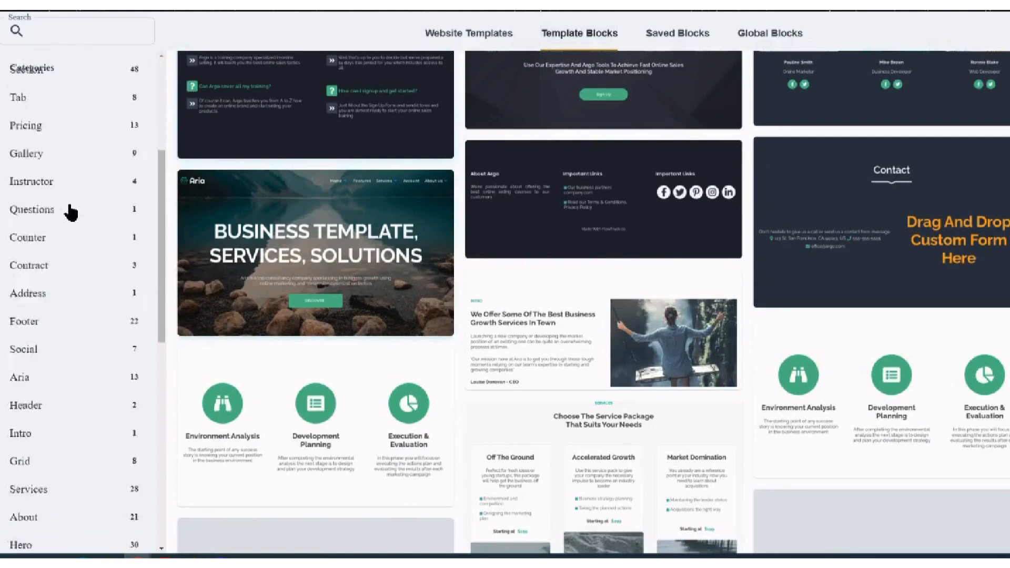
pyautogui.scroll(-4, 77, 227)
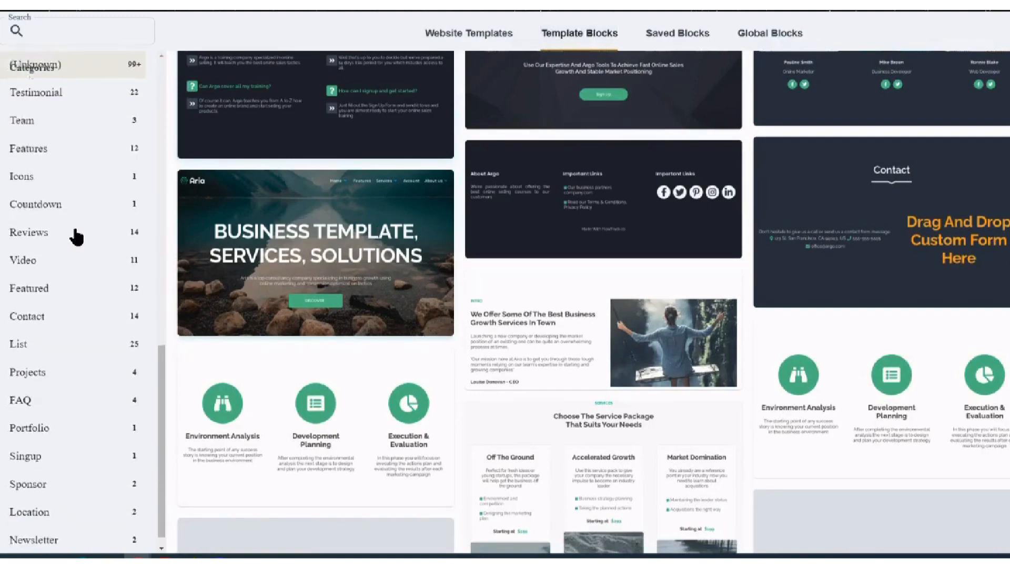
pyautogui.scroll(12, 76, 243)
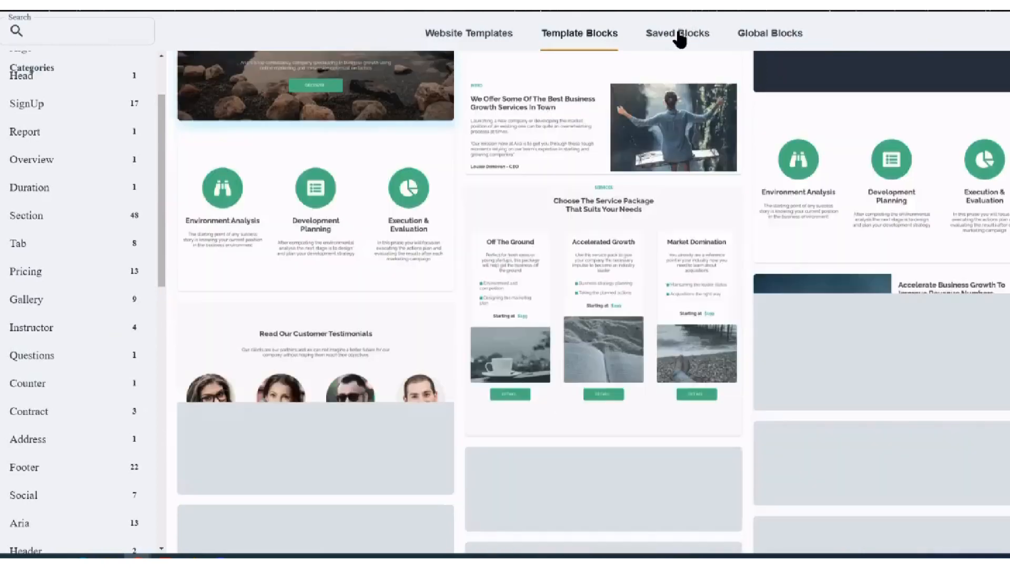
# View the saved blocks and global blocks and close the template library without adding a page.
pyautogui.click(678, 36)
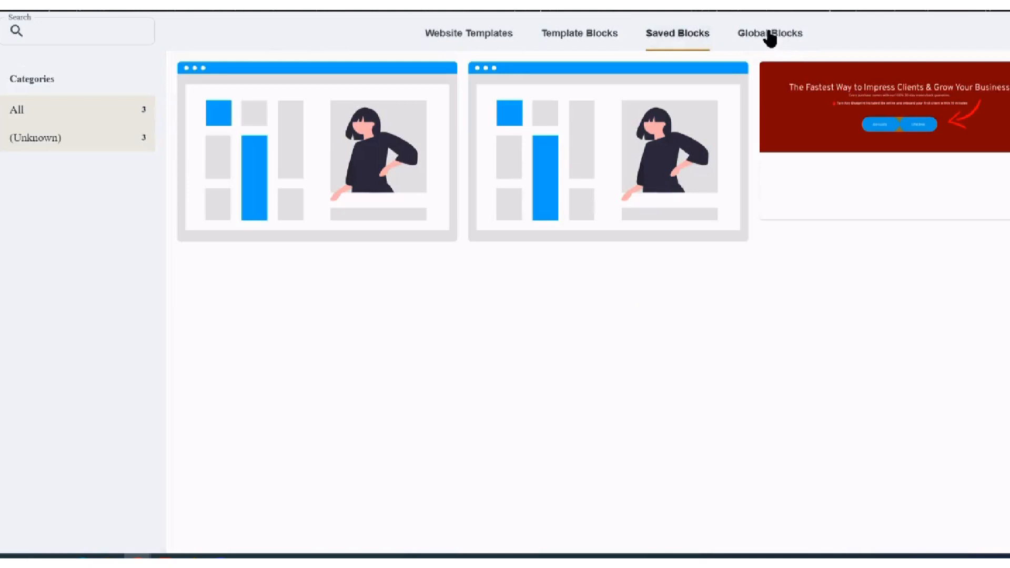
pyautogui.click(769, 35)
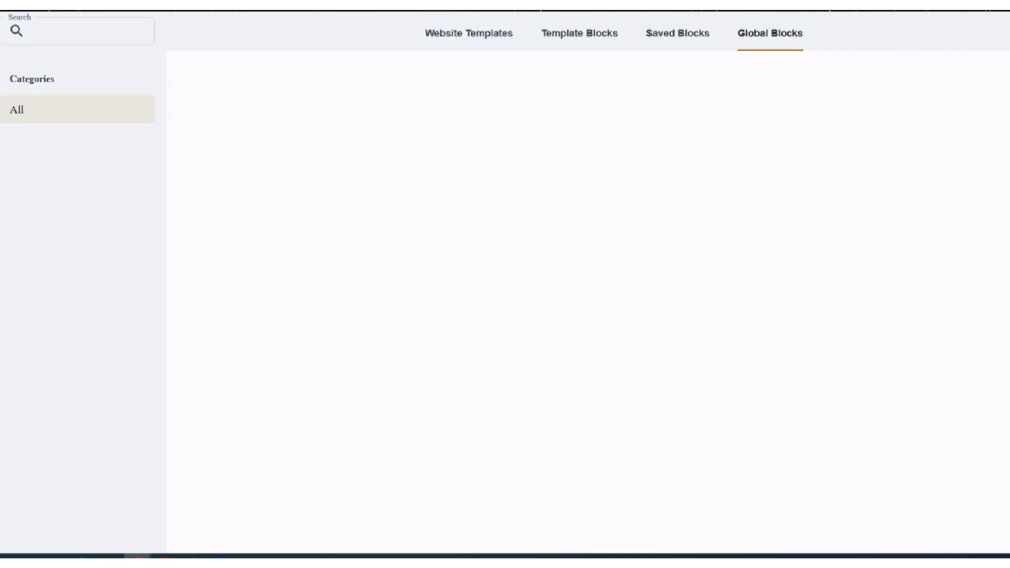
pyautogui.press('Escape')
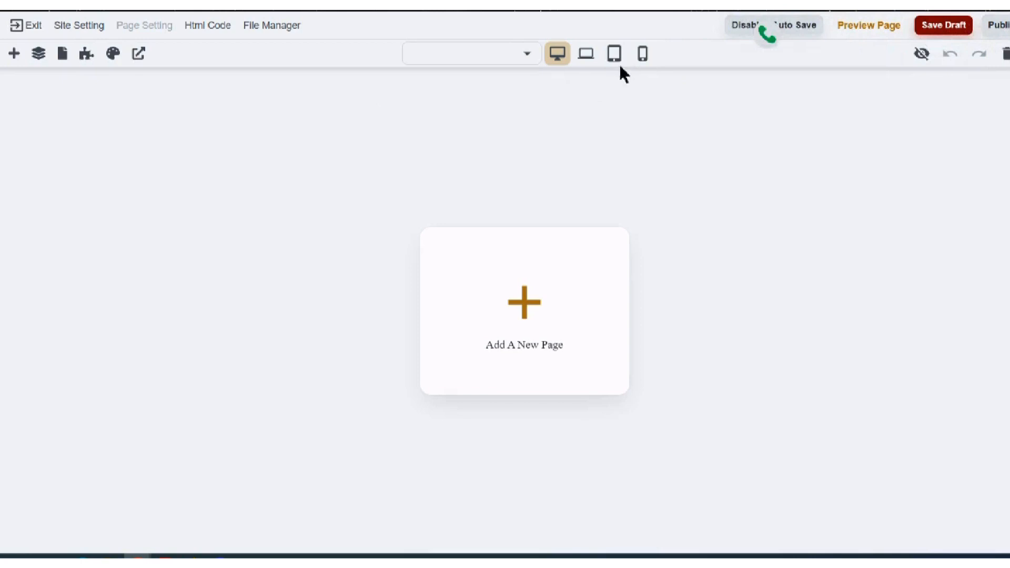
# Exit the site designer and look over the design projects in the websites section.
pyautogui.click(22, 28)
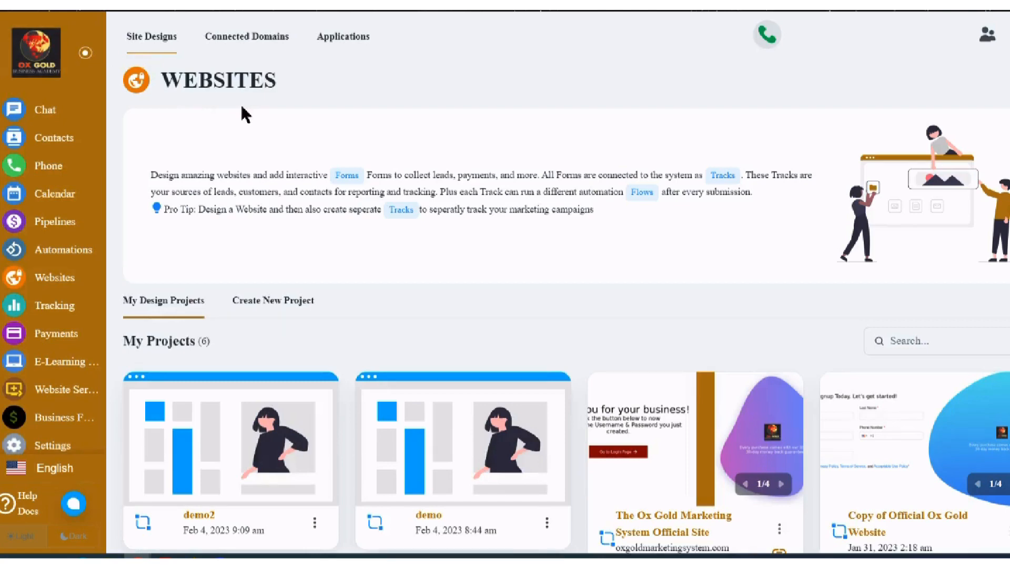
pyautogui.scroll(-5, 241, 103)
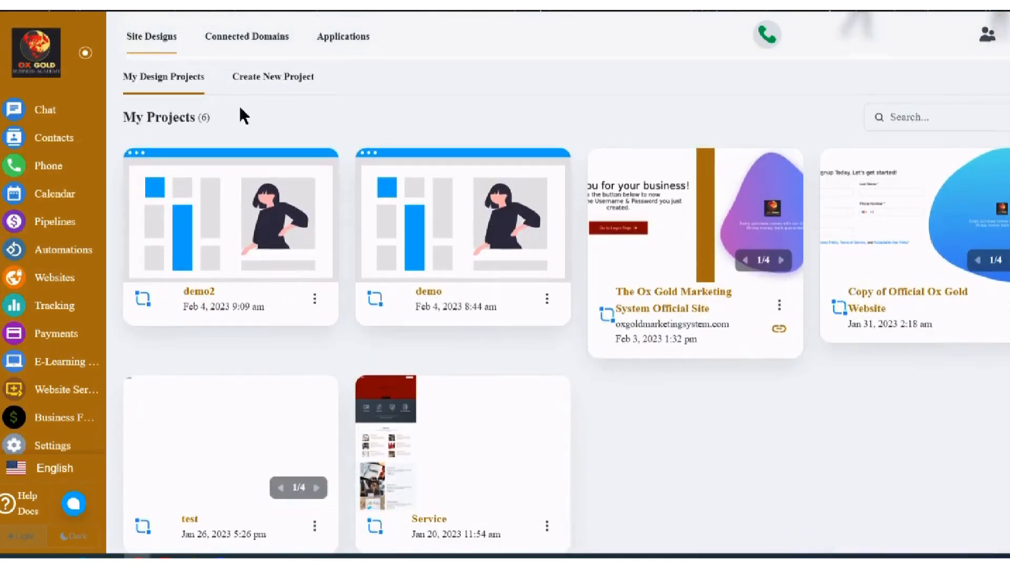
pyautogui.scroll(5, 243, 116)
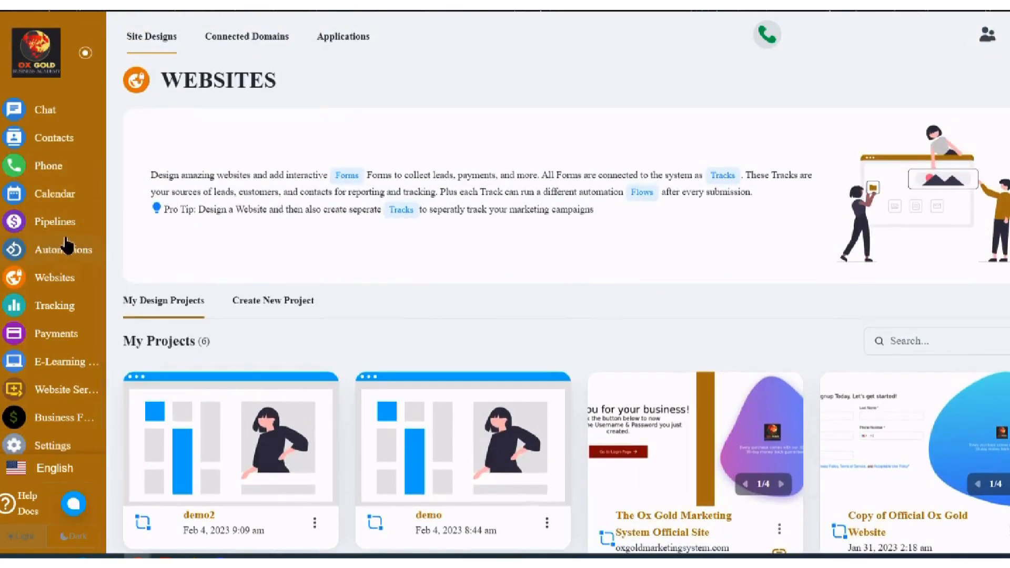
# Open the tracking section and look through its introduction and the list of existing tracks.
pyautogui.click(73, 309)
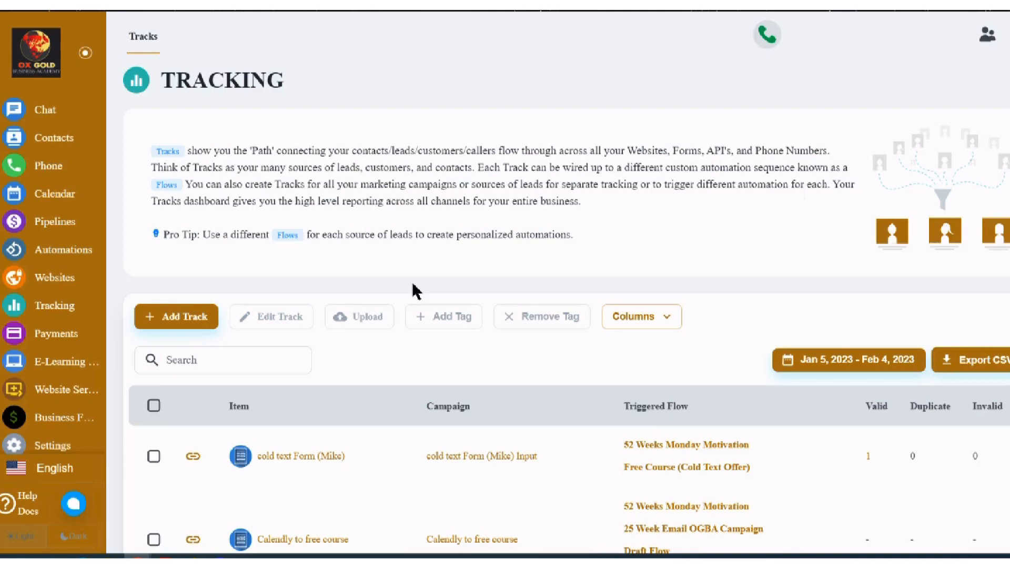
pyautogui.scroll(-5, 347, 329)
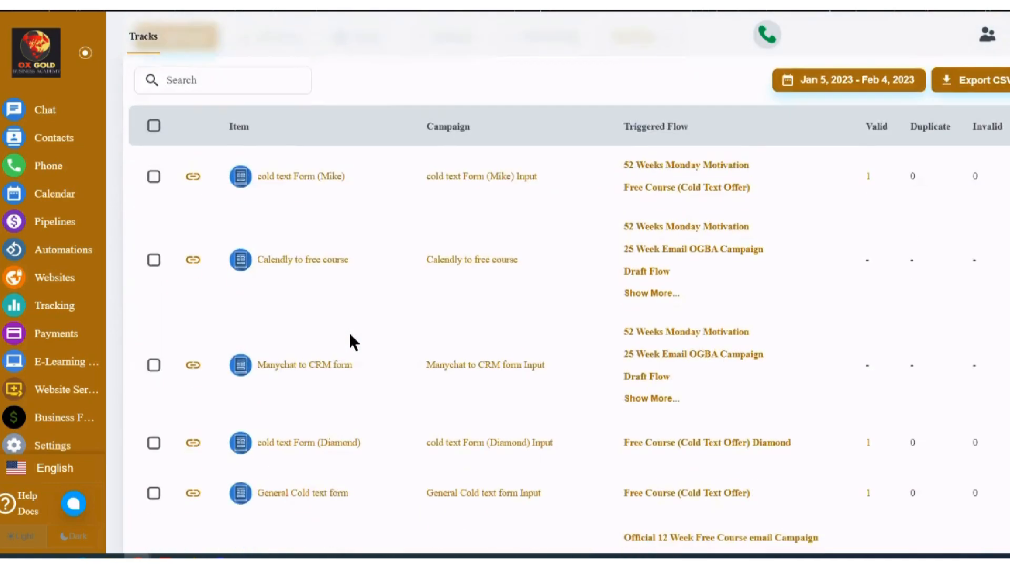
pyautogui.scroll(5, 351, 342)
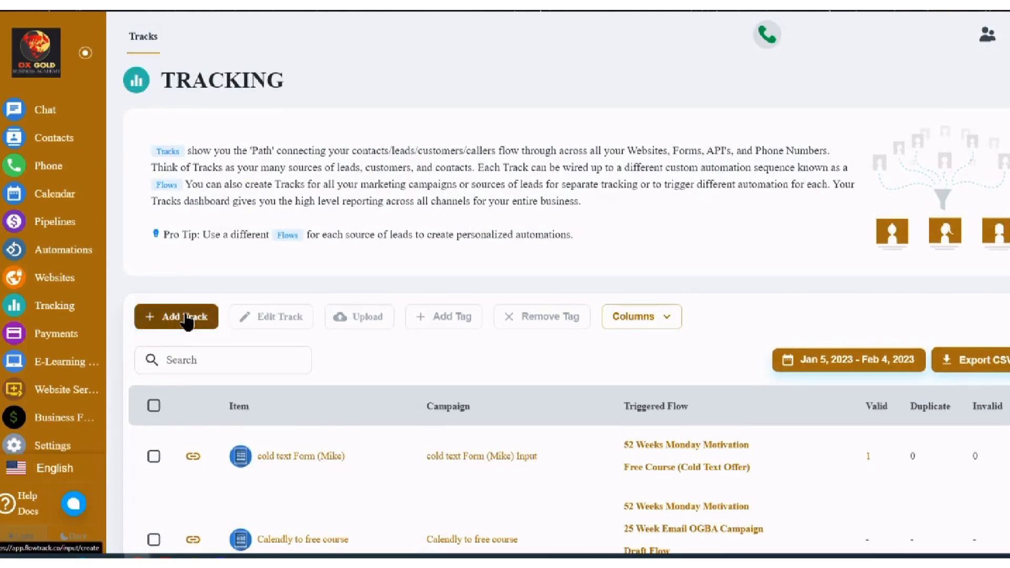
# Start a new track of the Contacts type and return to the track list without saving it.
pyautogui.click(187, 318)
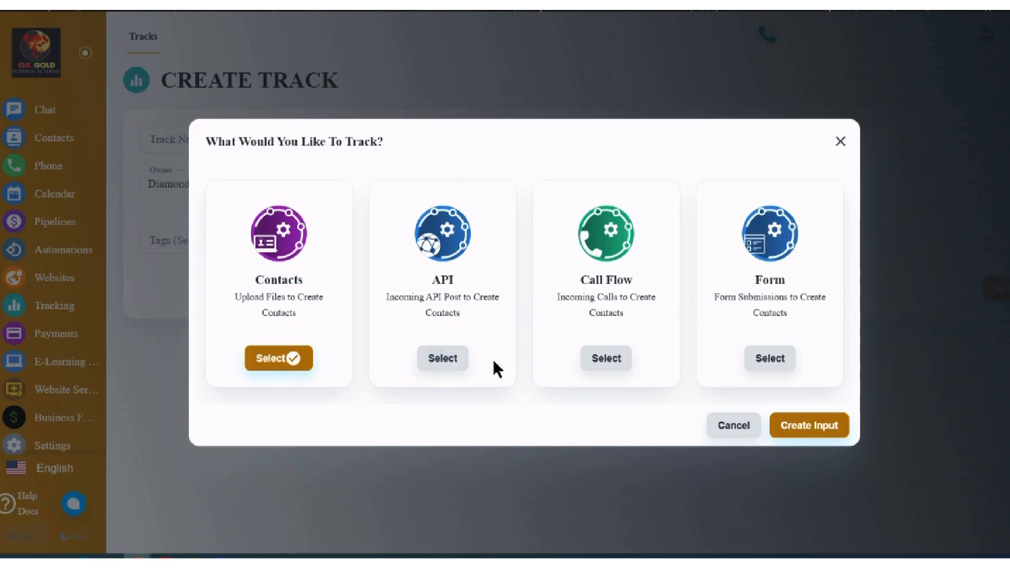
pyautogui.click(793, 431)
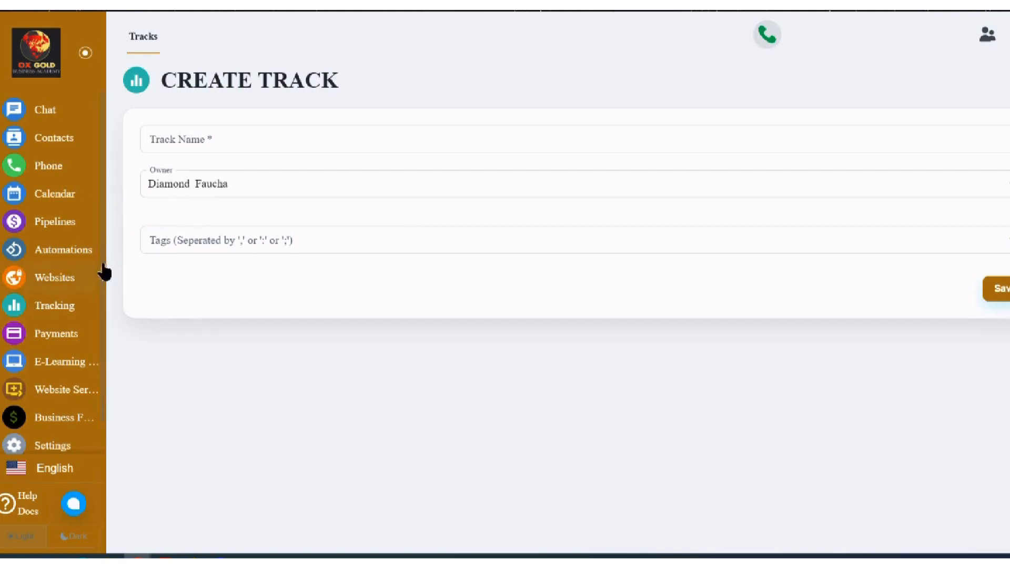
pyautogui.click(150, 44)
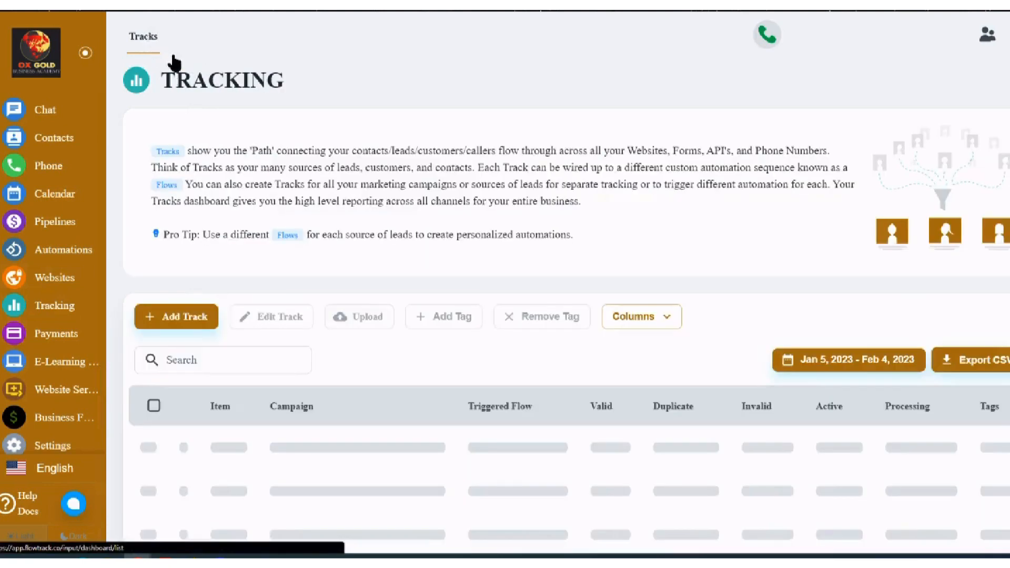
pyautogui.scroll(-2, 265, 148)
pyautogui.scroll(1, 266, 149)
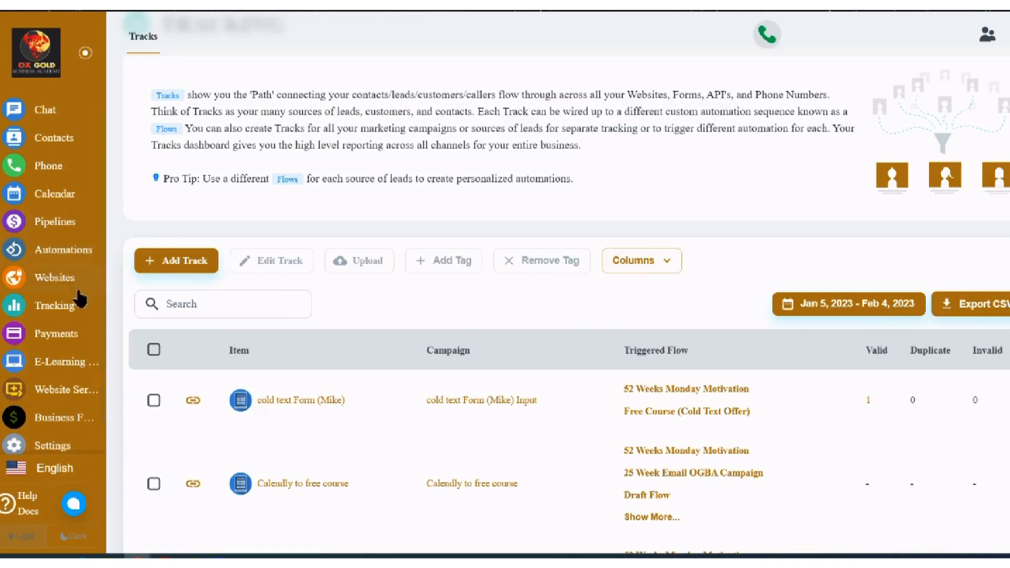
# Open the payments section and review its orders, invoices, products and coupons.
pyautogui.click(69, 339)
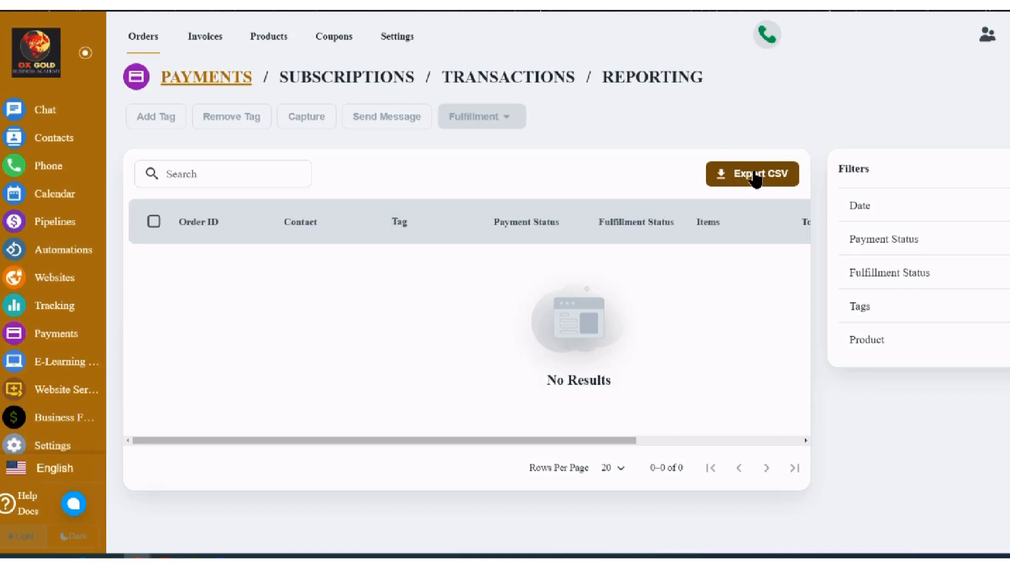
pyautogui.click(755, 178)
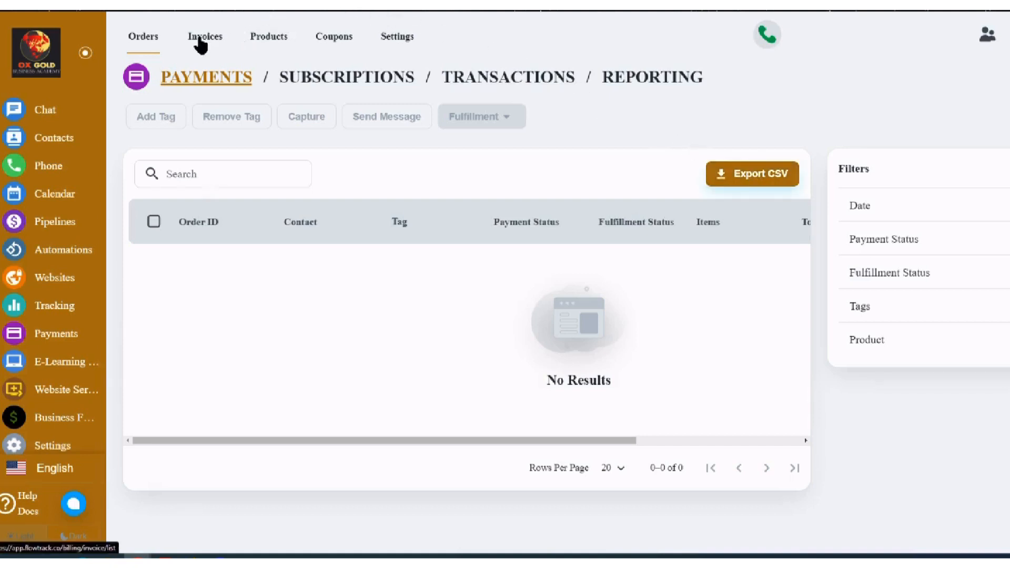
pyautogui.click(201, 46)
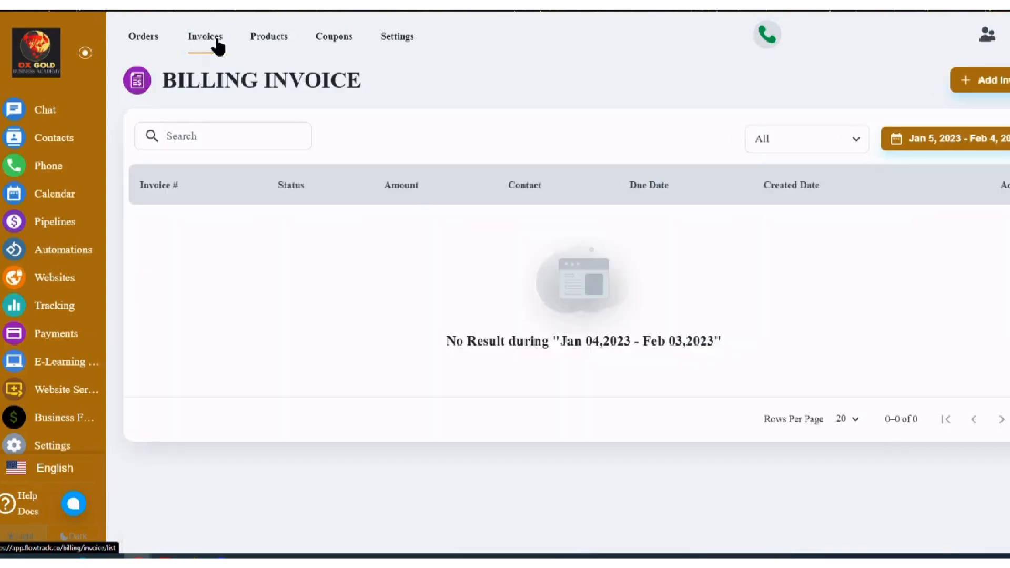
pyautogui.click(273, 46)
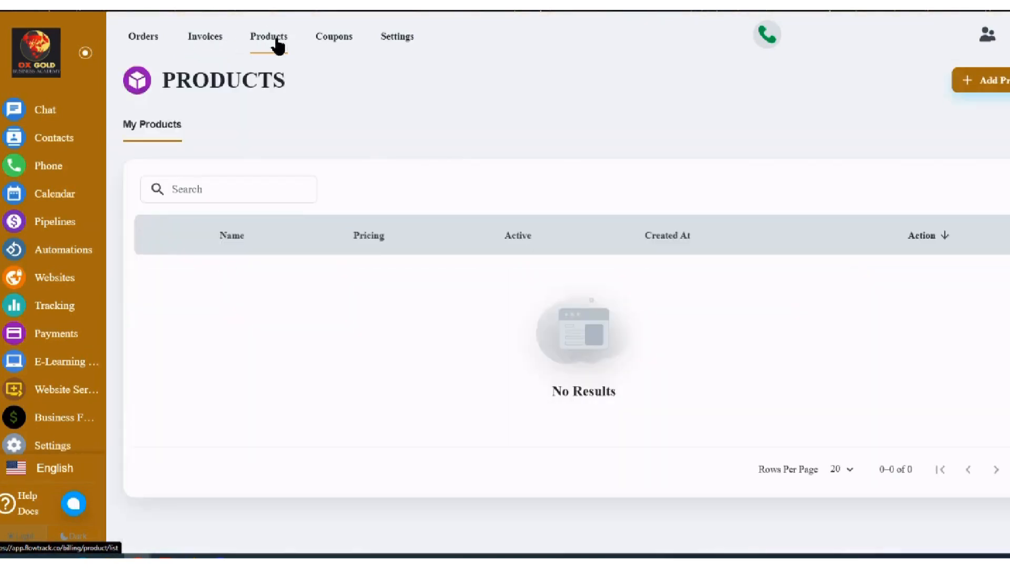
pyautogui.click(323, 47)
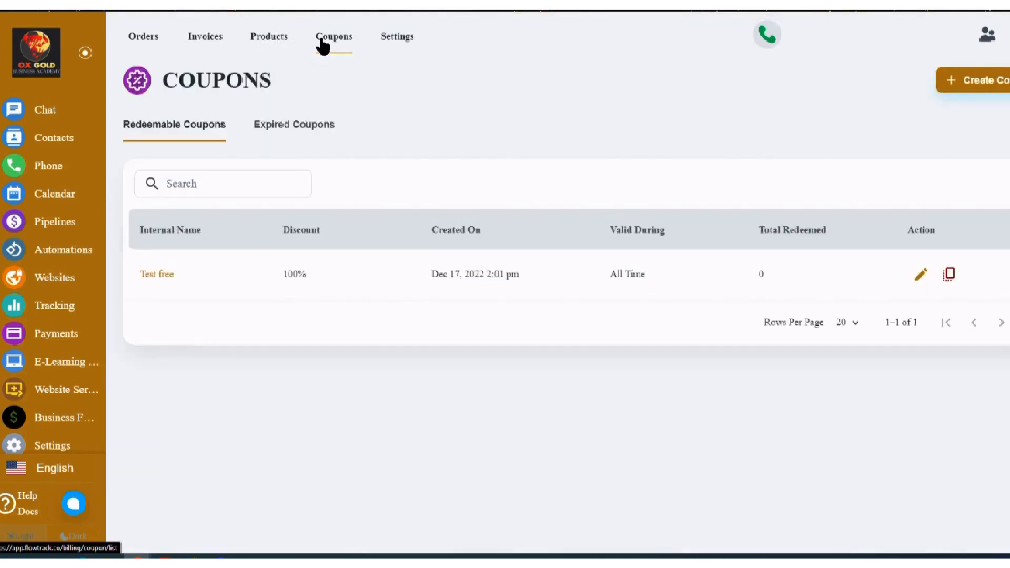
# Examine the billing configuration, including refund, order processing and invoice form settings, and return to the payment orders.
pyautogui.click(388, 47)
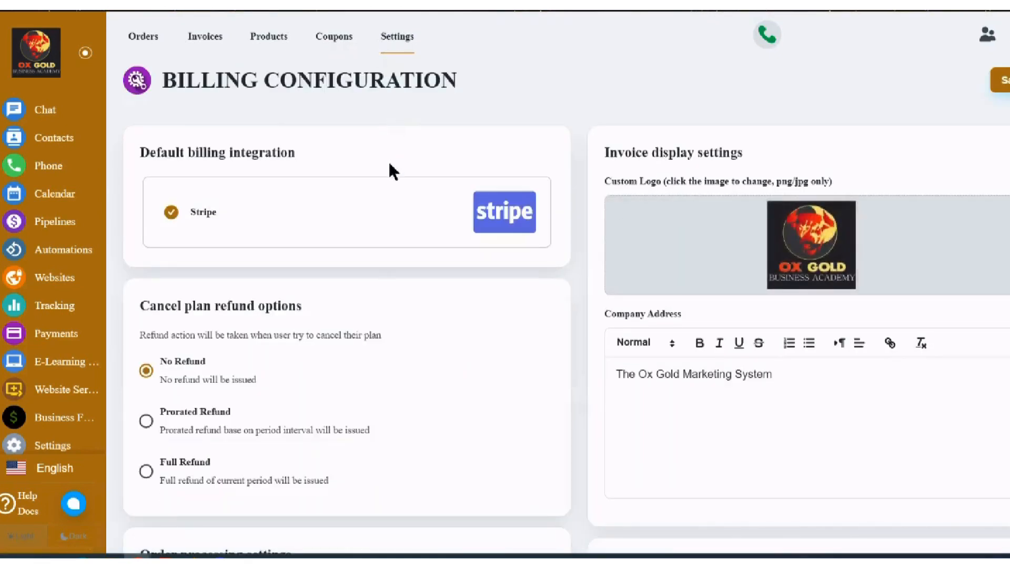
pyautogui.scroll(-2, 394, 173)
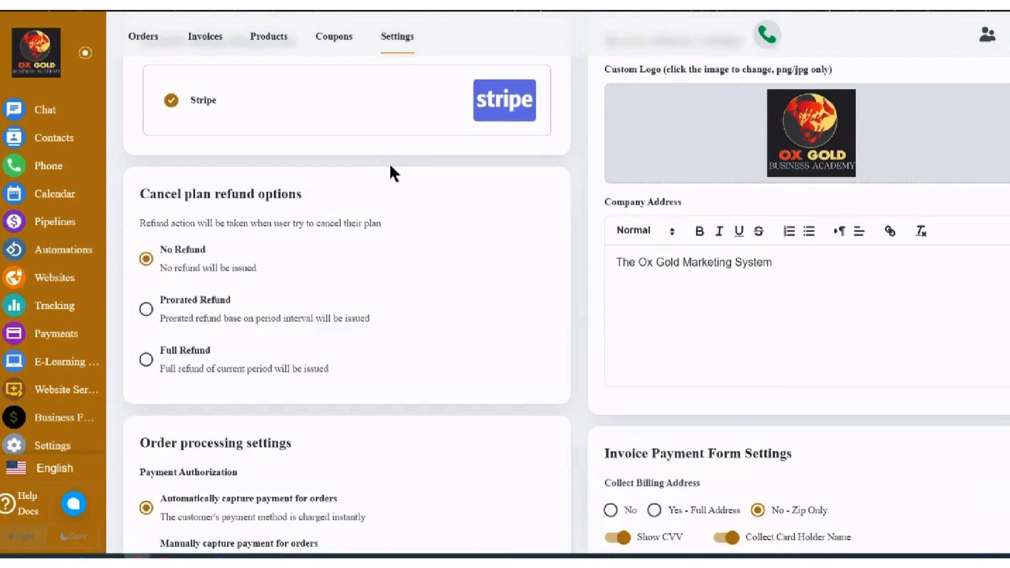
pyautogui.scroll(-5, 392, 167)
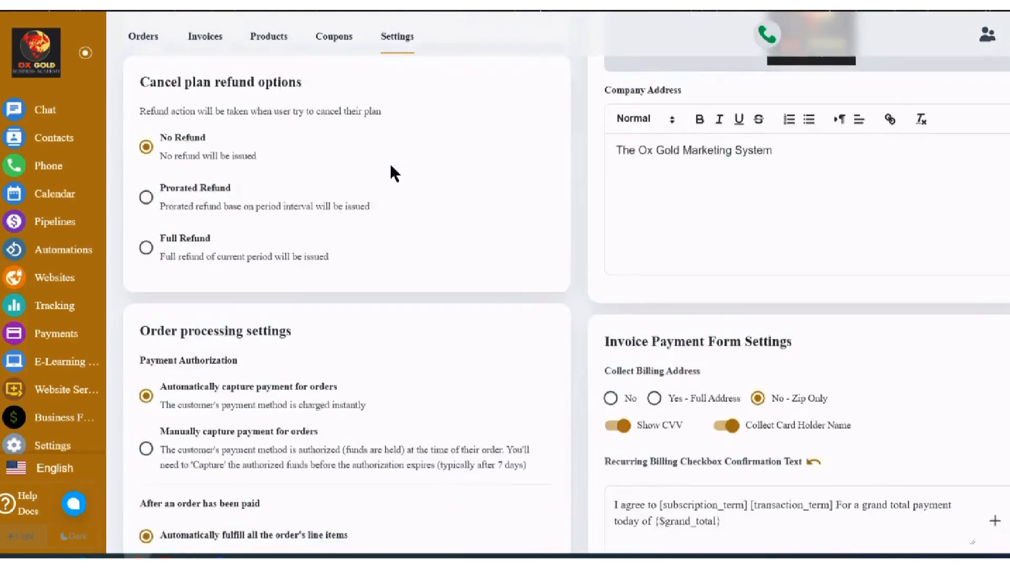
pyautogui.scroll(-3, 391, 167)
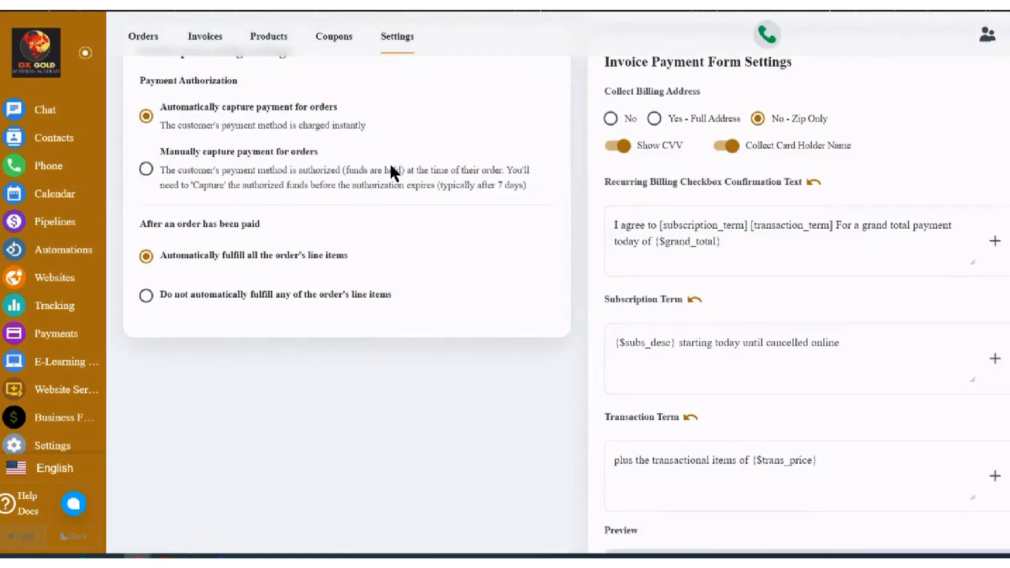
pyautogui.scroll(-1, 390, 165)
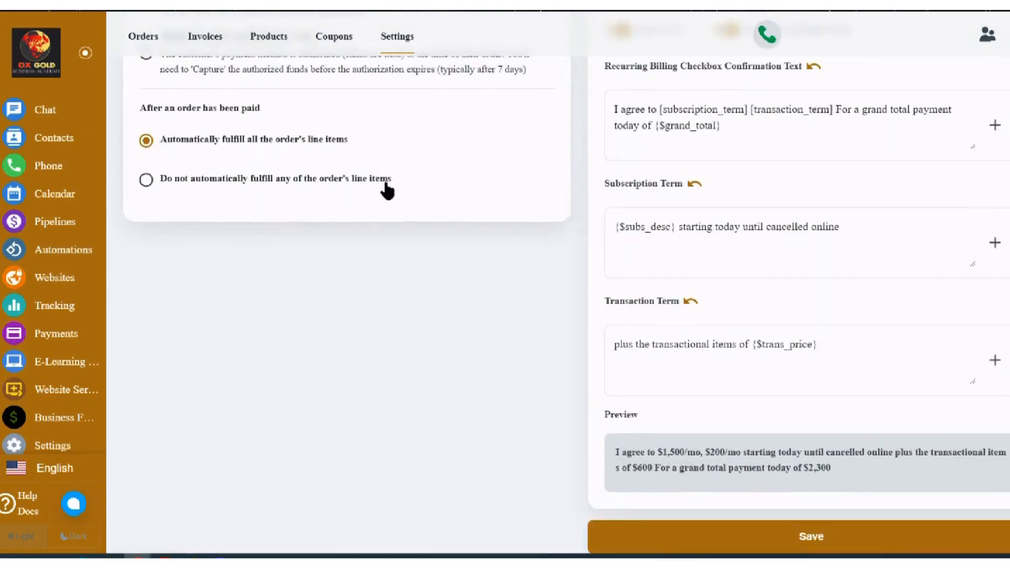
pyautogui.scroll(10, 413, 292)
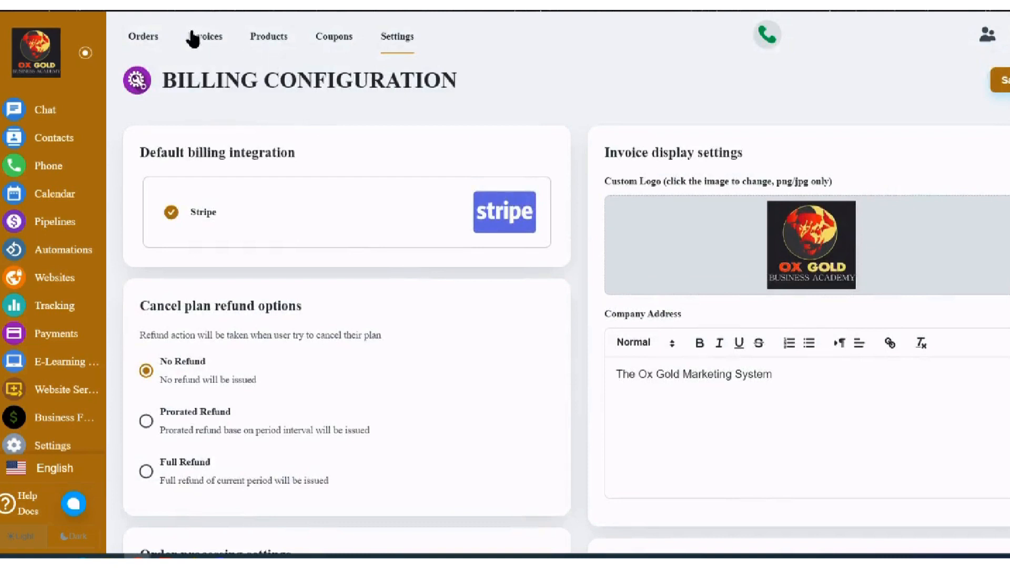
pyautogui.click(149, 40)
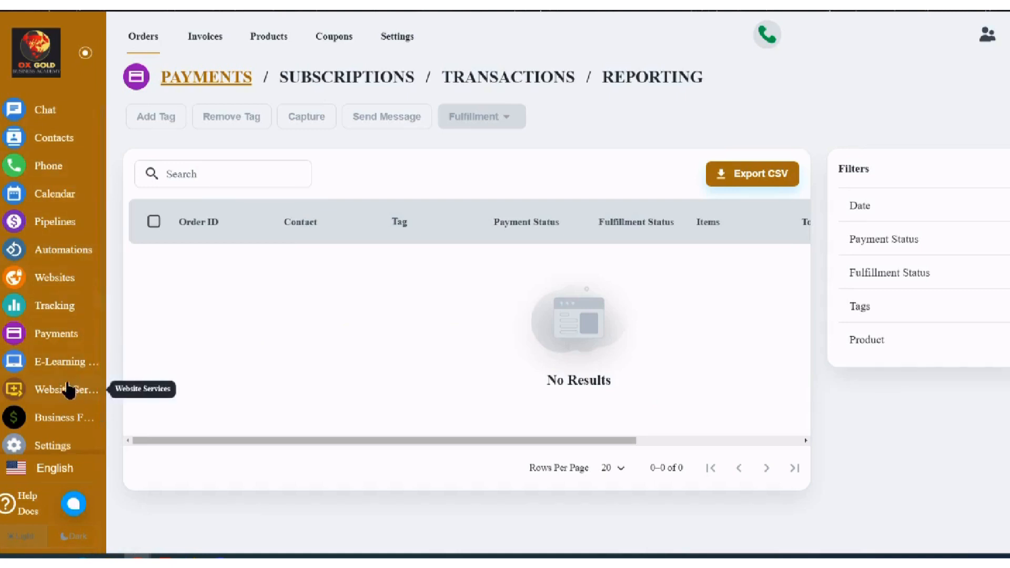
# Open the Ox Gold Business Academy member area and look over its membership information page.
pyautogui.click(63, 379)
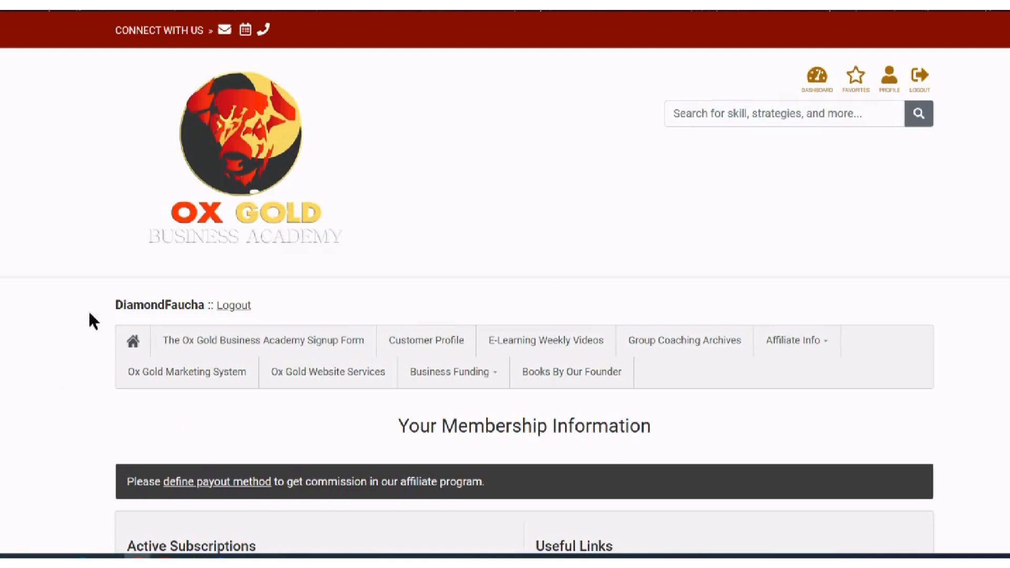
pyautogui.scroll(-4, 132, 281)
pyautogui.scroll(4, 130, 276)
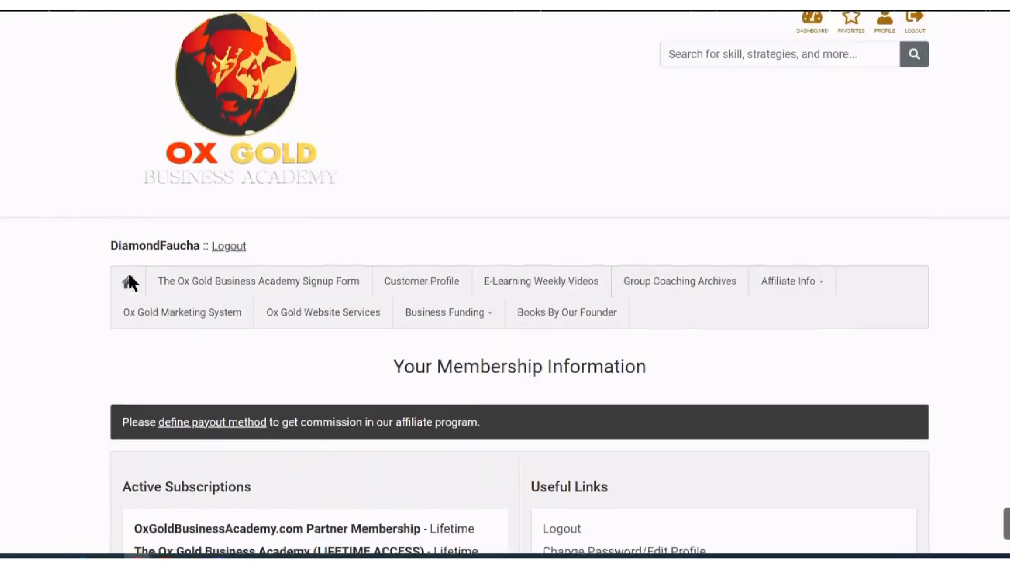
# Review the active subscriptions, active resources and useful links of the academy membership, and return to the CRM's payment orders.
pyautogui.scroll(-4, 130, 275)
pyautogui.scroll(2, 129, 276)
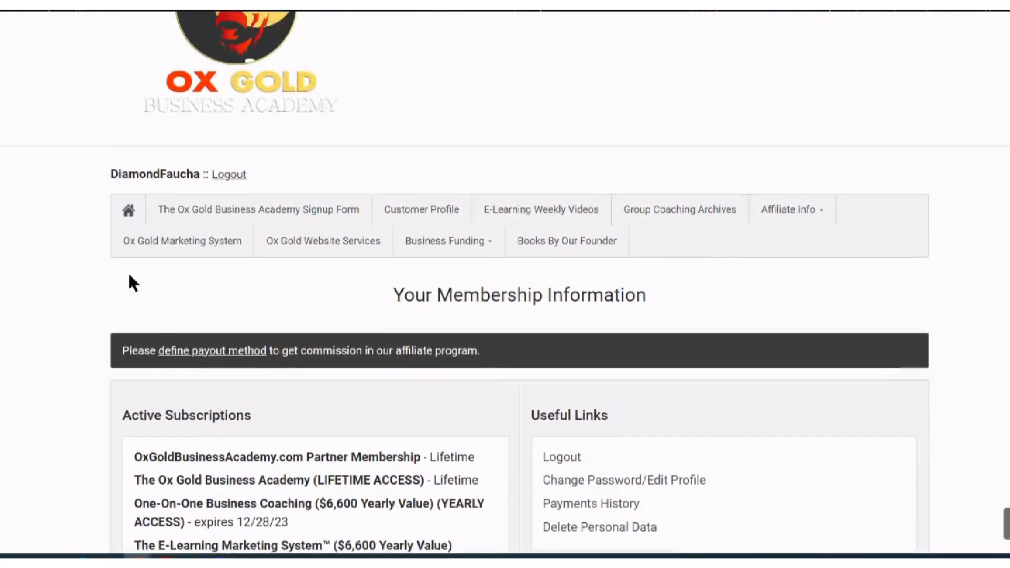
pyautogui.scroll(-3, 129, 275)
pyautogui.scroll(-5, 131, 283)
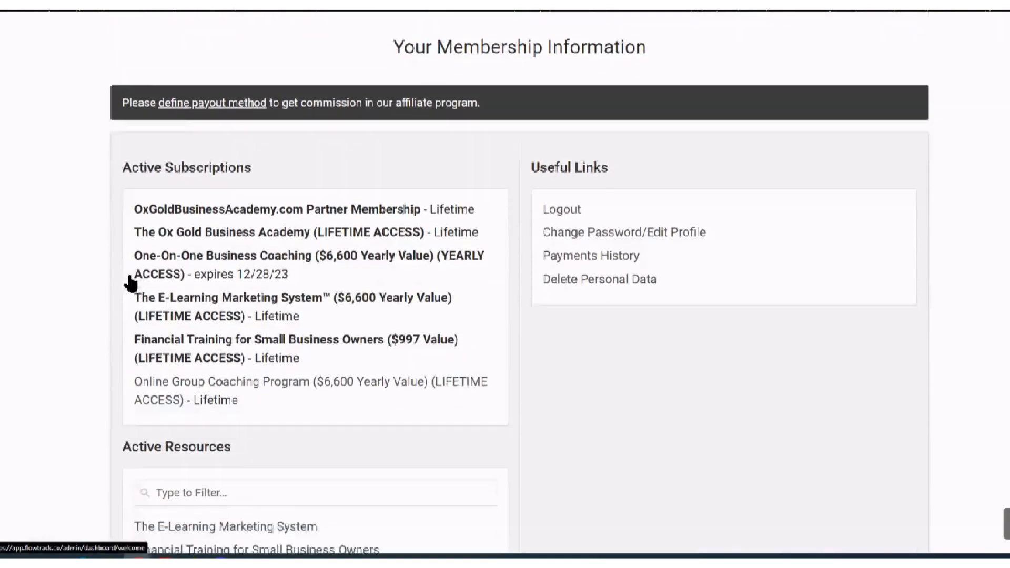
pyautogui.scroll(4, 130, 283)
pyautogui.scroll(6, 131, 283)
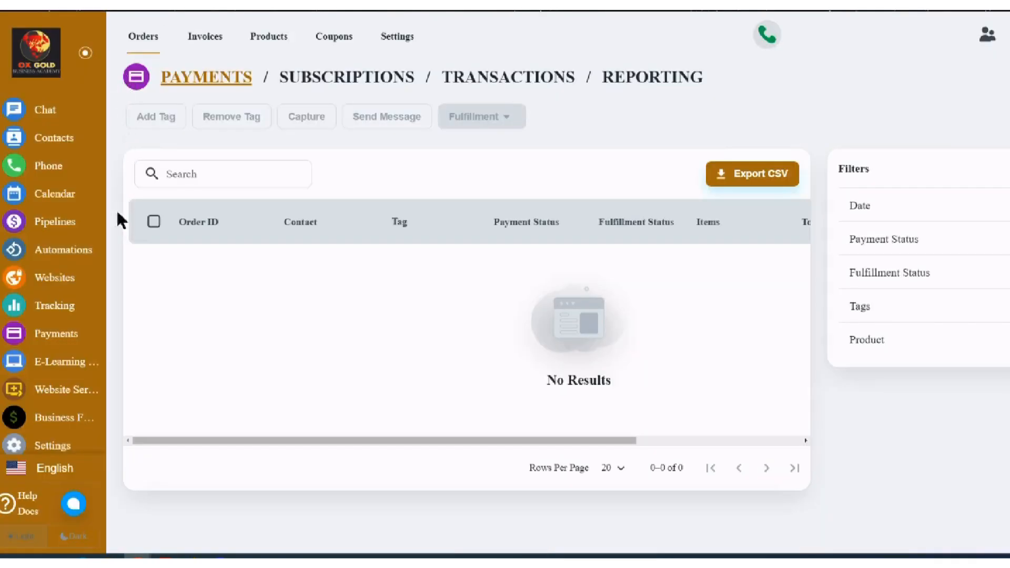
# Open the Website Services section and look over its domain registration, cPanel hosting and professional email offers.
pyautogui.scroll(-1, 76, 330)
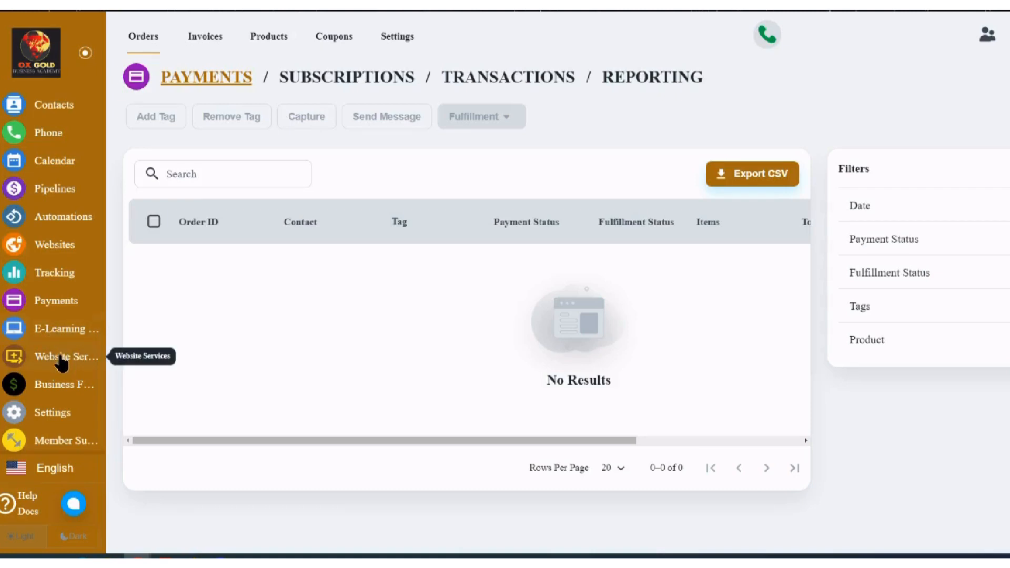
pyautogui.click(63, 362)
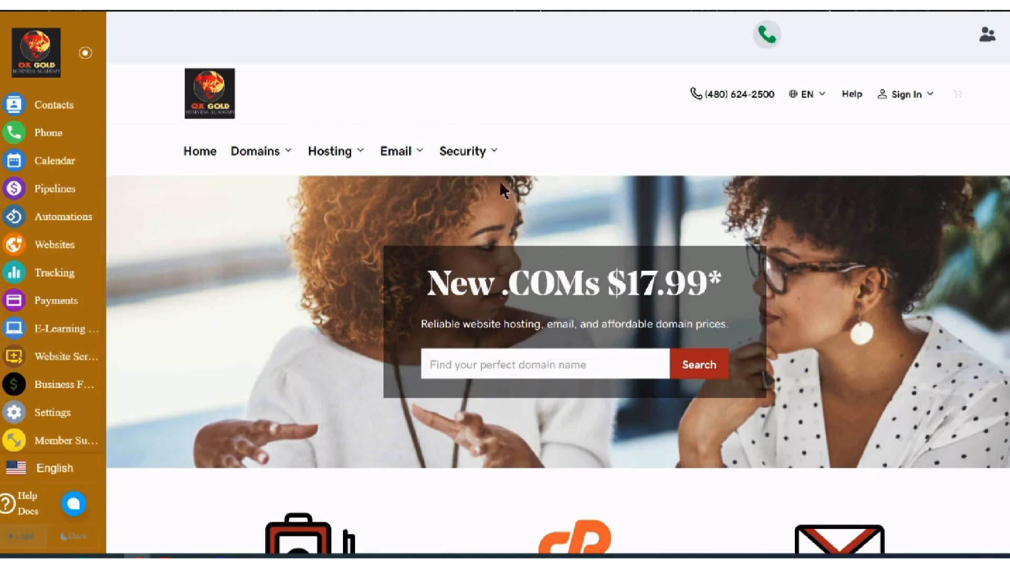
pyautogui.scroll(-7, 468, 250)
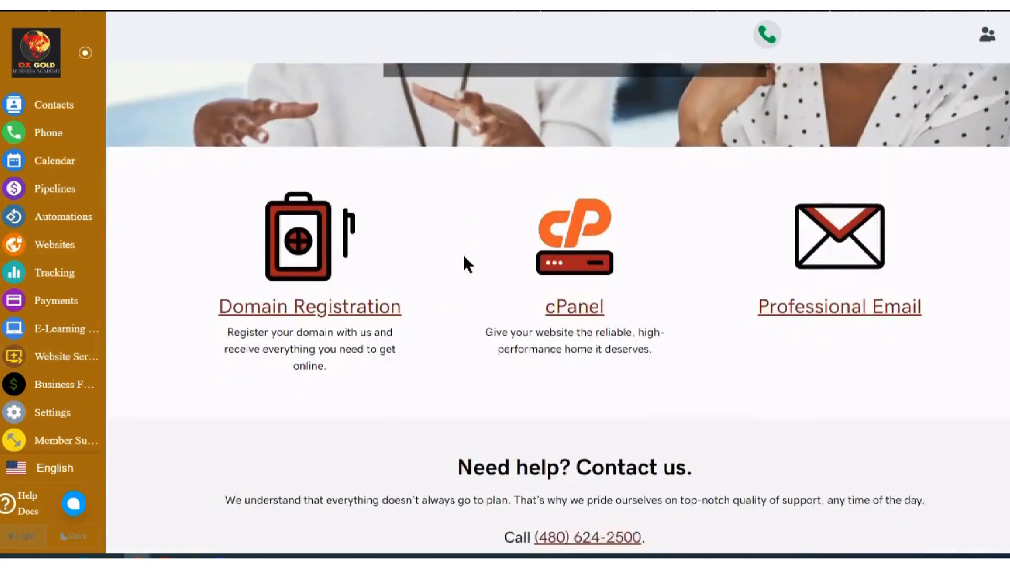
pyautogui.scroll(-2, 467, 264)
pyautogui.scroll(5, 462, 265)
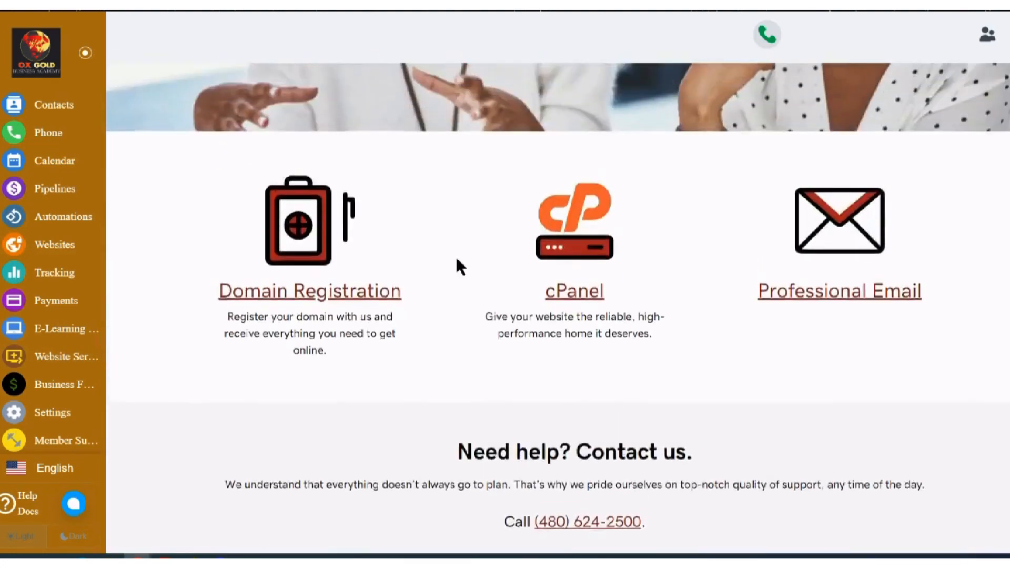
pyautogui.scroll(4, 455, 256)
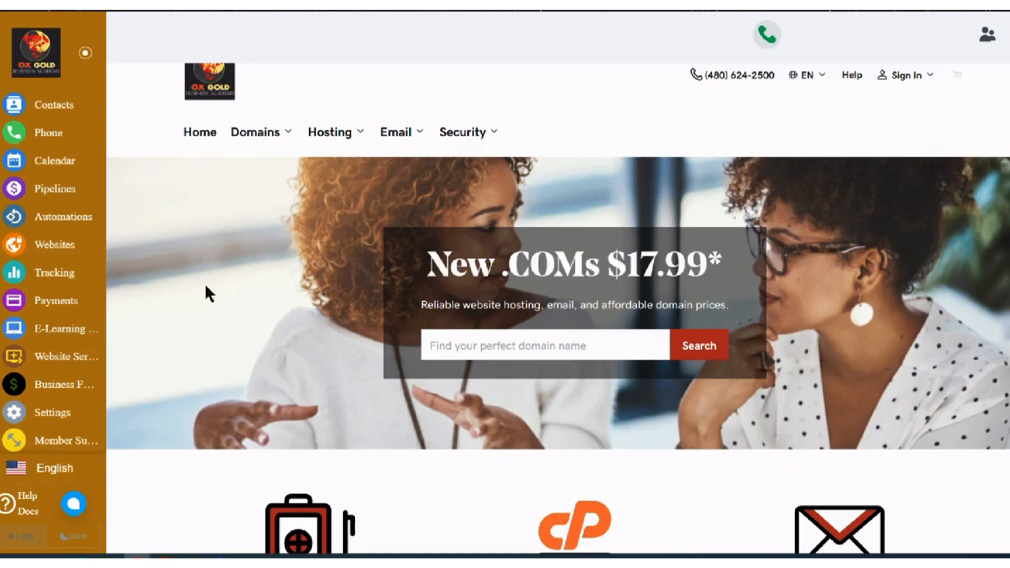
# Open the Business Funding page, read through its National Business Capital loan offers, and return to the CRM.
pyautogui.click(54, 388)
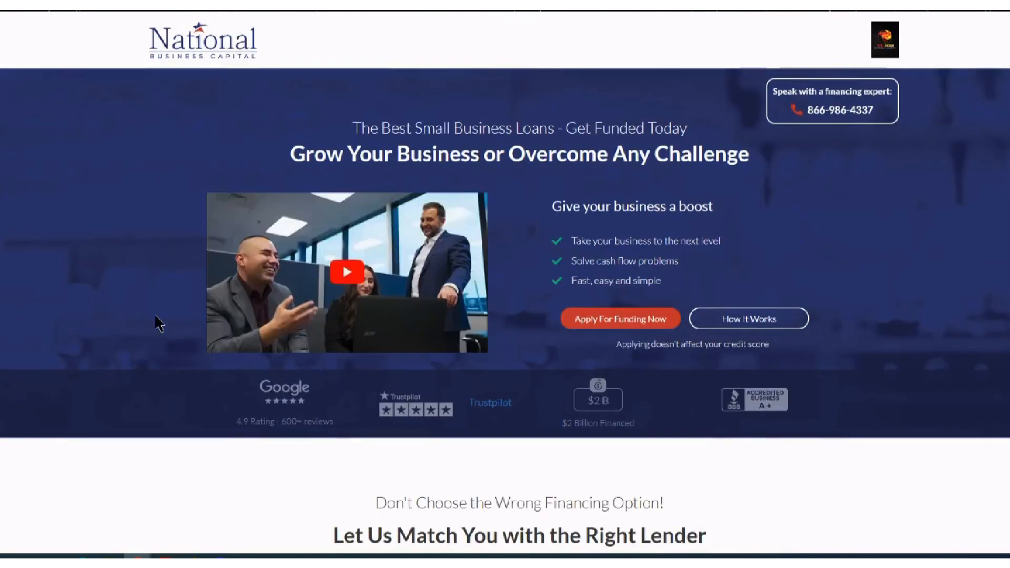
pyautogui.scroll(-4, 160, 322)
pyautogui.scroll(-8, 155, 316)
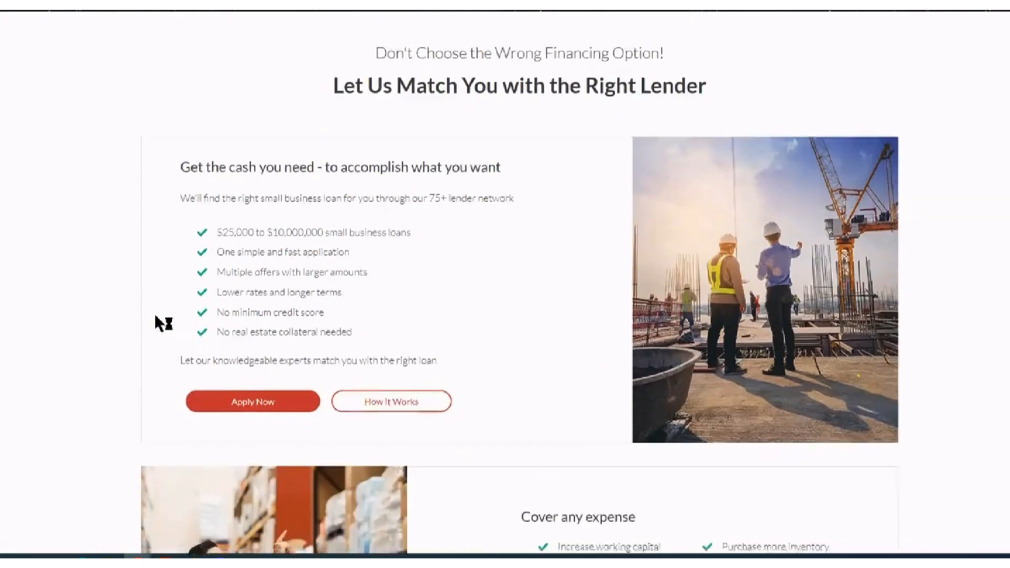
pyautogui.scroll(-5, 155, 322)
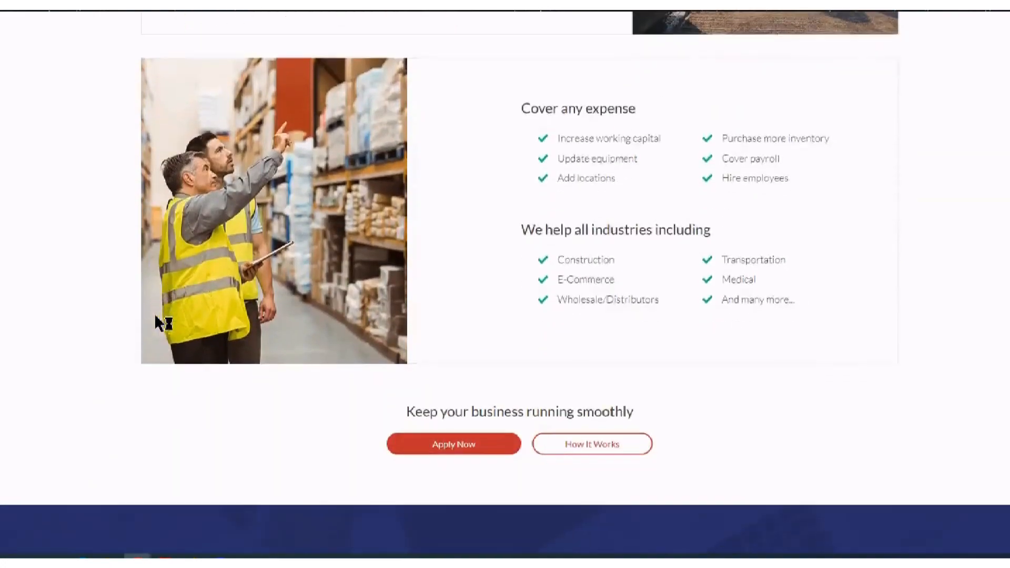
pyautogui.scroll(6, 155, 322)
pyautogui.scroll(13, 155, 322)
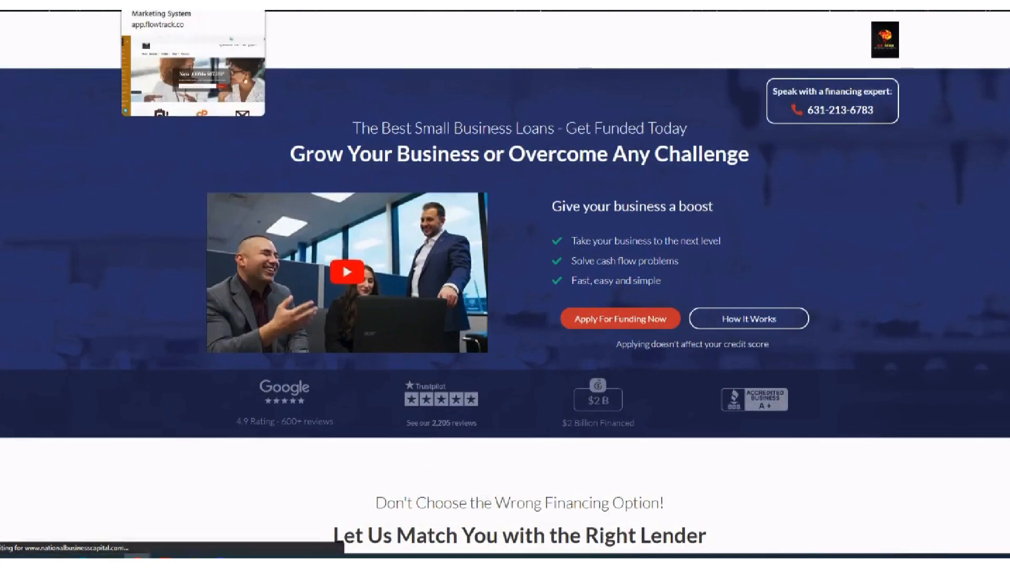
pyautogui.click(163, 4)
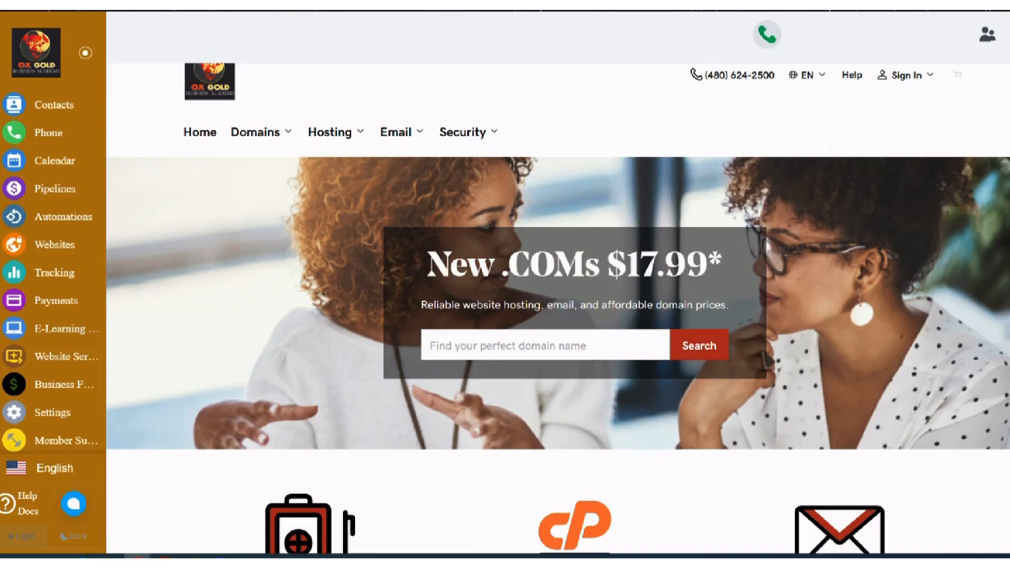
# Open the CRM settings and review the billing integrations available for connecting a payment gateway.
pyautogui.click(49, 418)
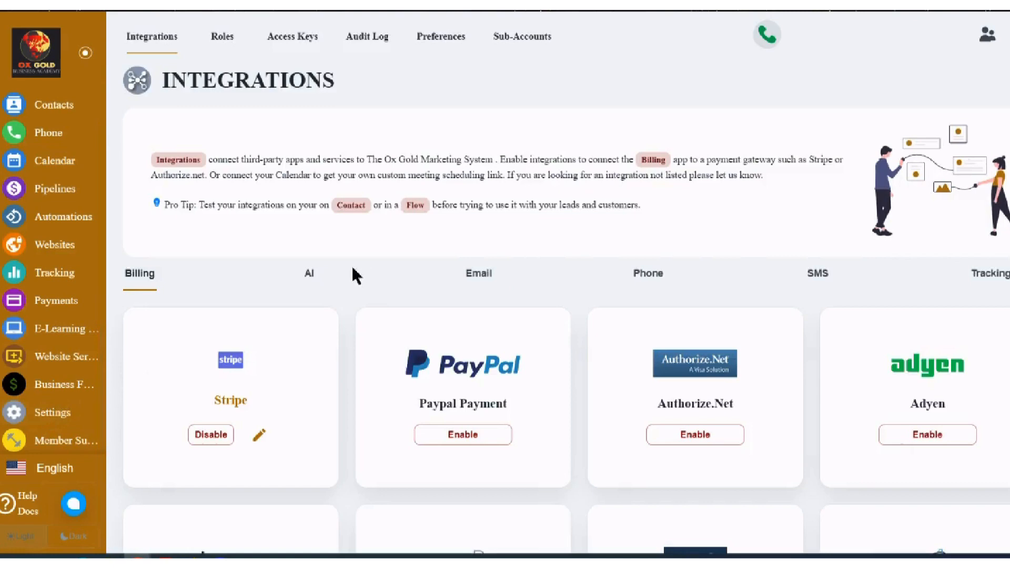
pyautogui.scroll(-3, 330, 239)
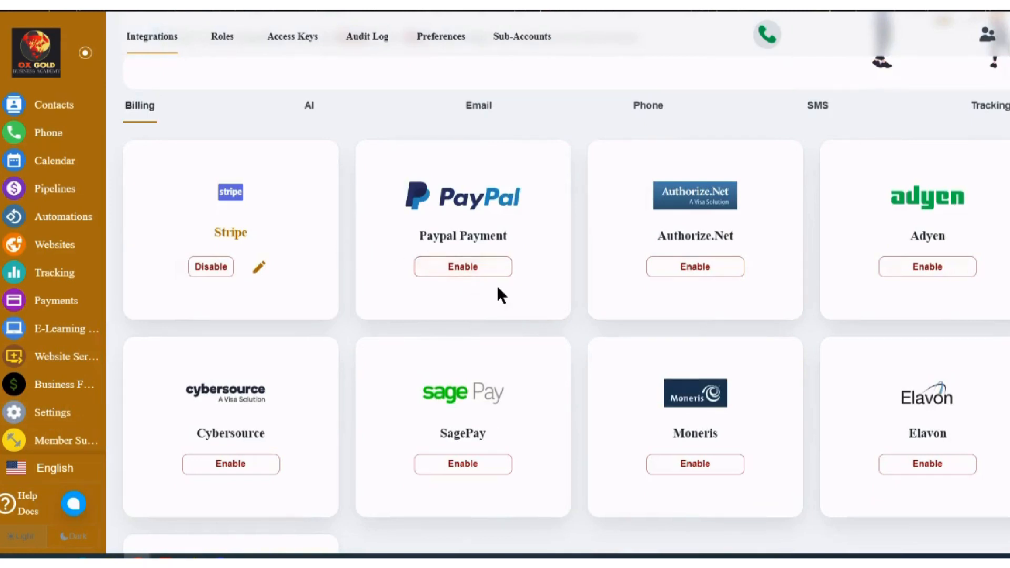
pyautogui.scroll(-3, 499, 294)
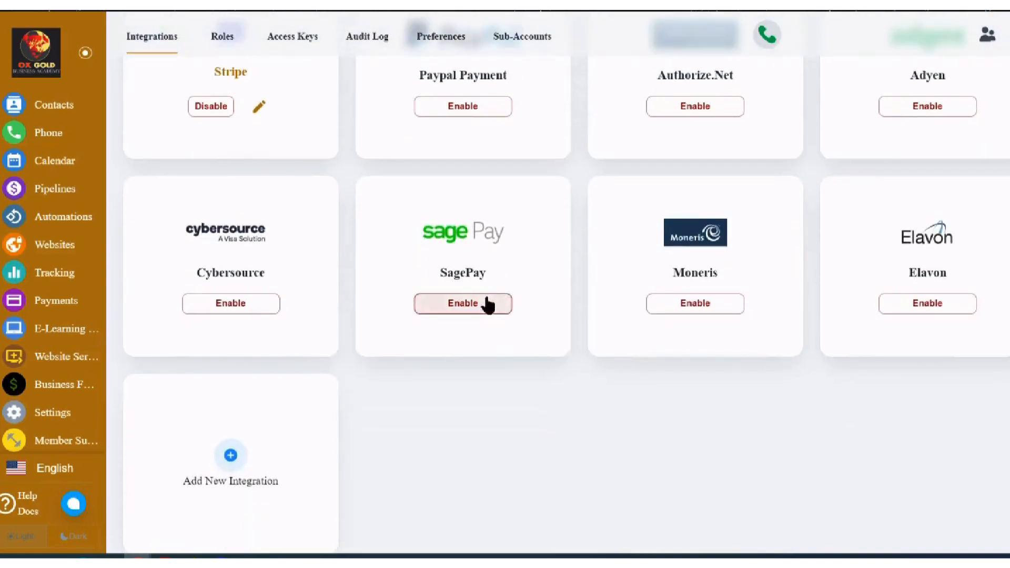
pyautogui.scroll(3, 440, 318)
pyautogui.scroll(3, 436, 300)
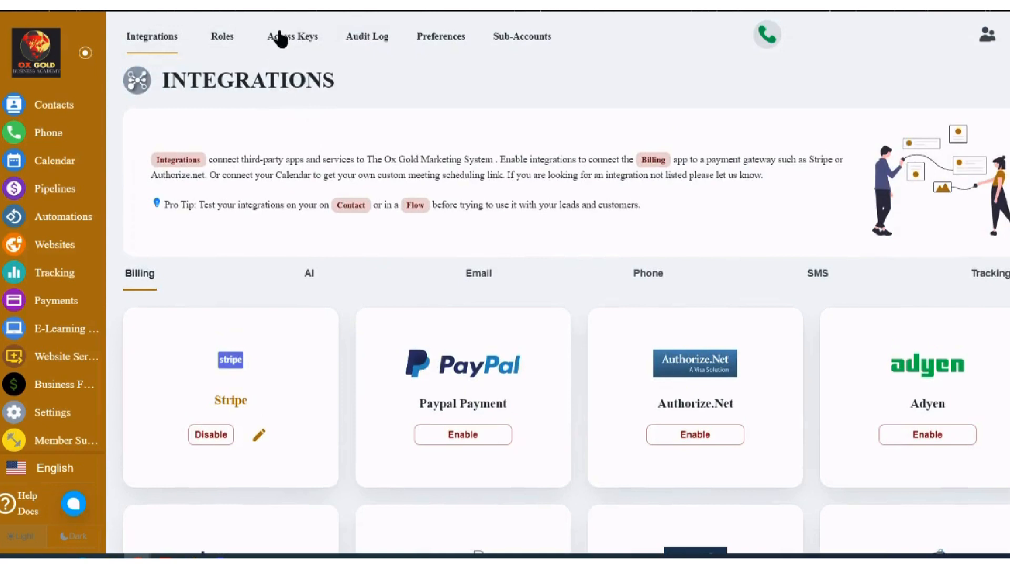
# View the roles, access keys, audit log, preferences and sub-accounts settings, and return to the integrations.
pyautogui.click(223, 38)
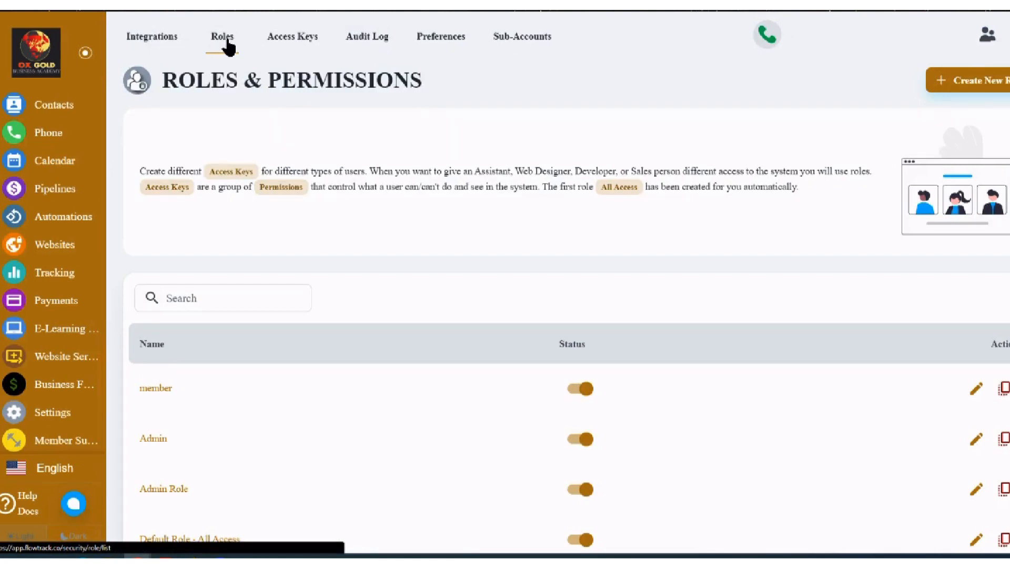
pyautogui.click(298, 44)
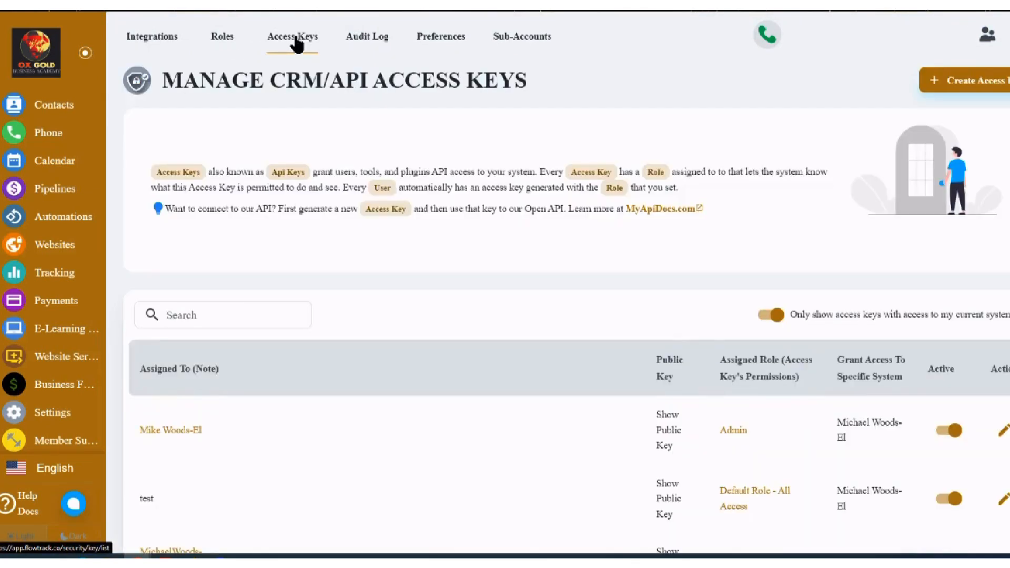
pyautogui.click(368, 44)
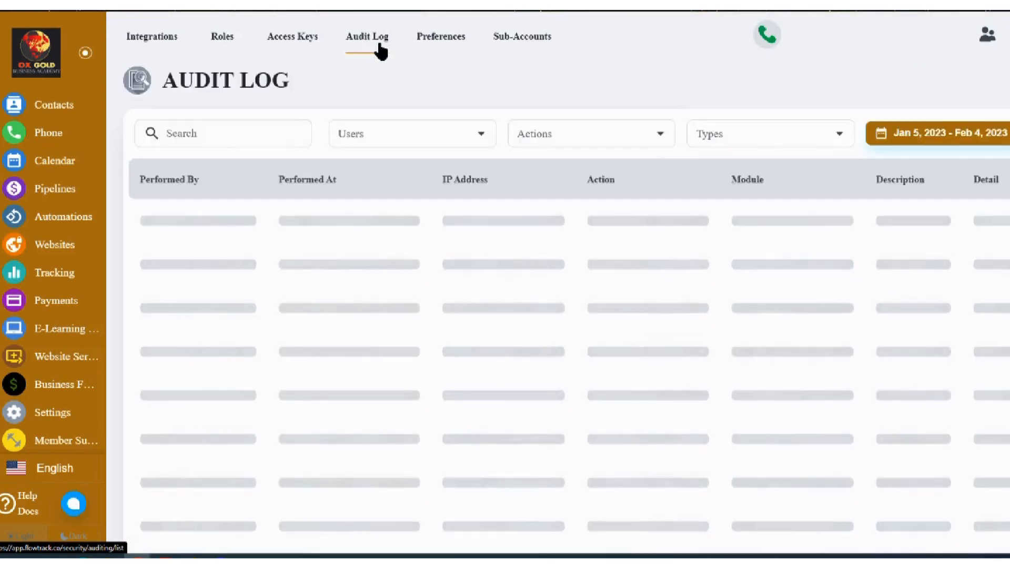
pyautogui.click(450, 43)
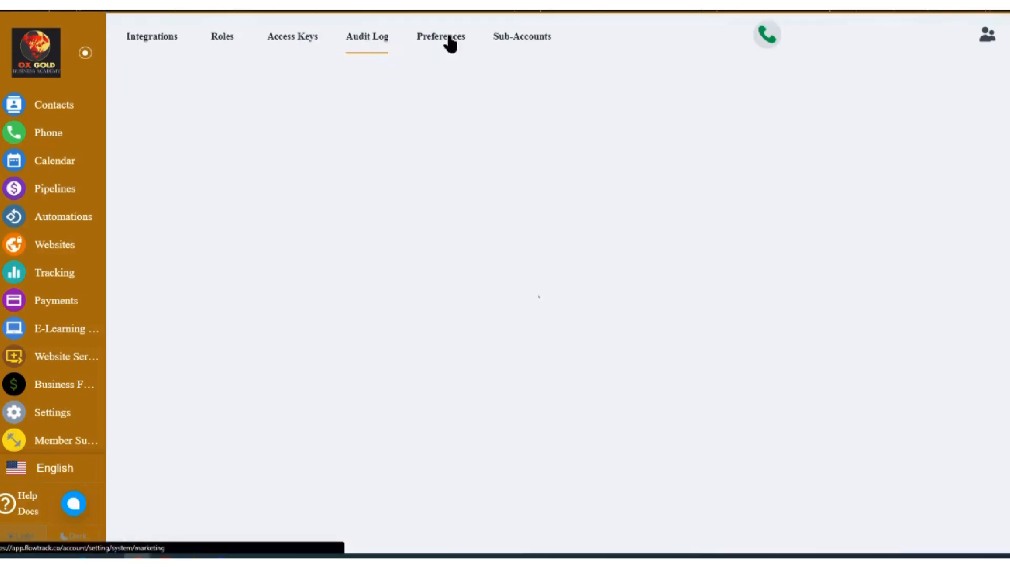
pyautogui.click(517, 43)
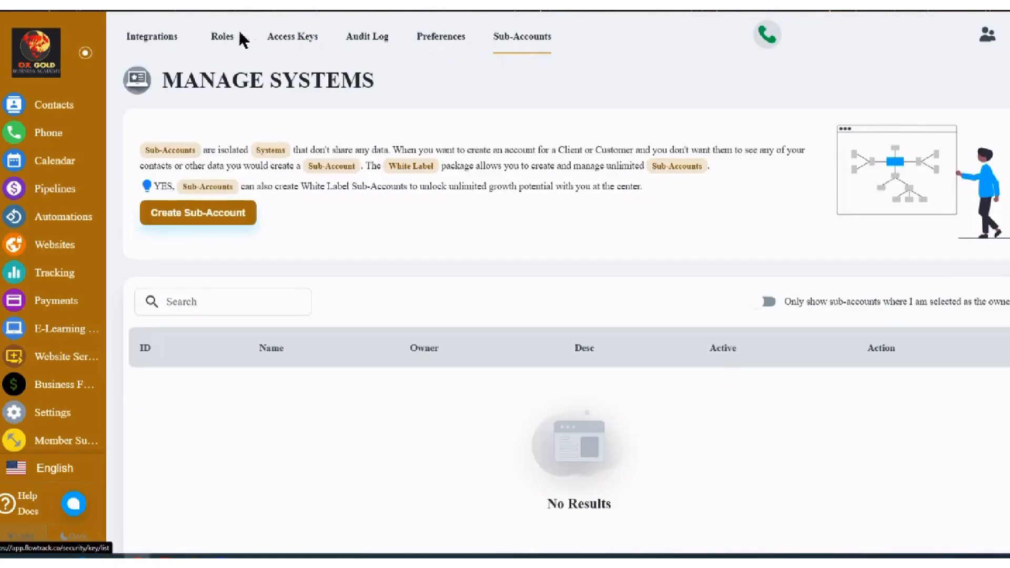
pyautogui.click(159, 43)
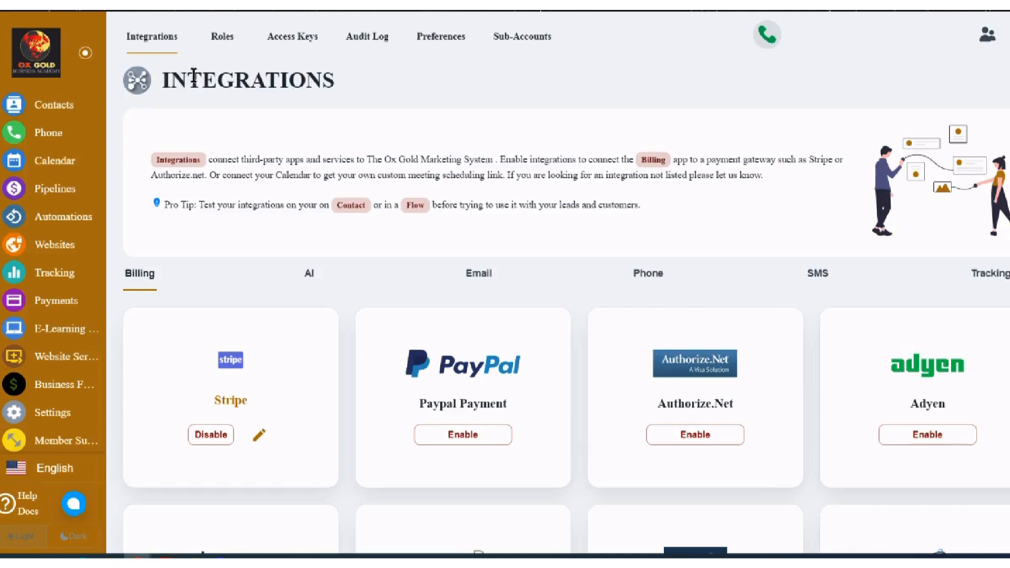
pyautogui.moveTo(187, 79); pyautogui.dragTo(335, 88)
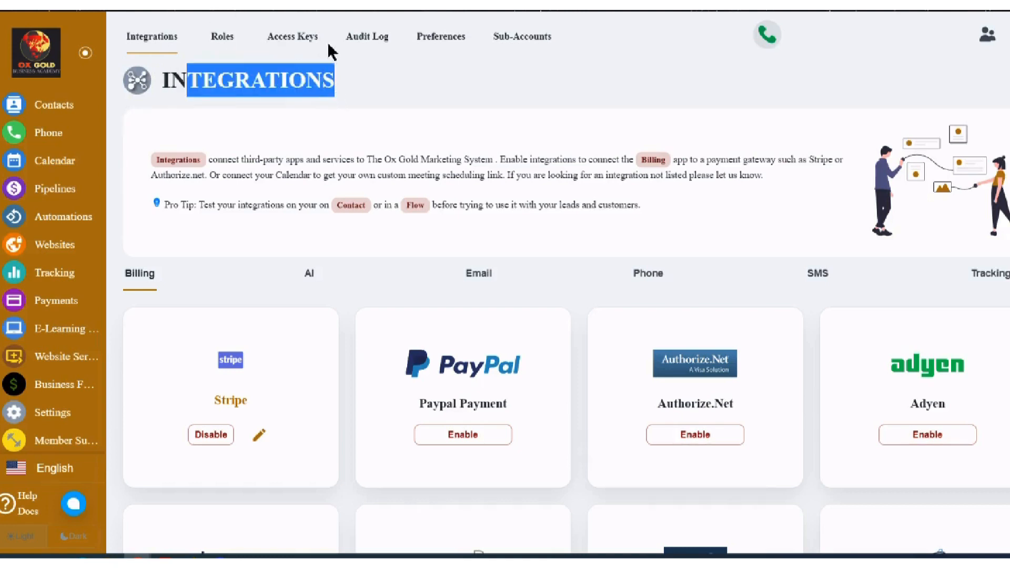
pyautogui.click(397, 66)
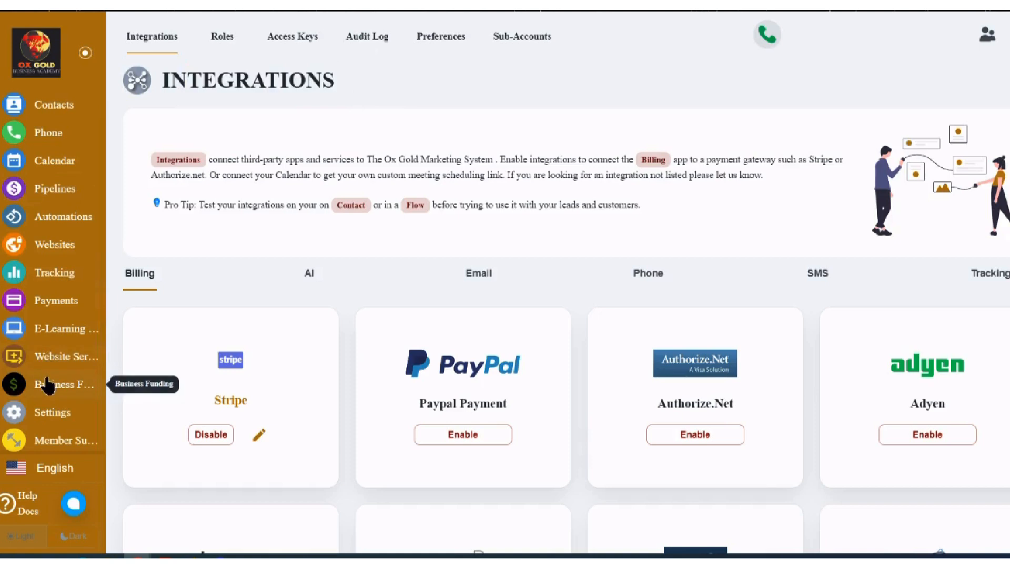
# Open the Member Support call booking page and view the available interface languages, keeping English.
pyautogui.click(46, 444)
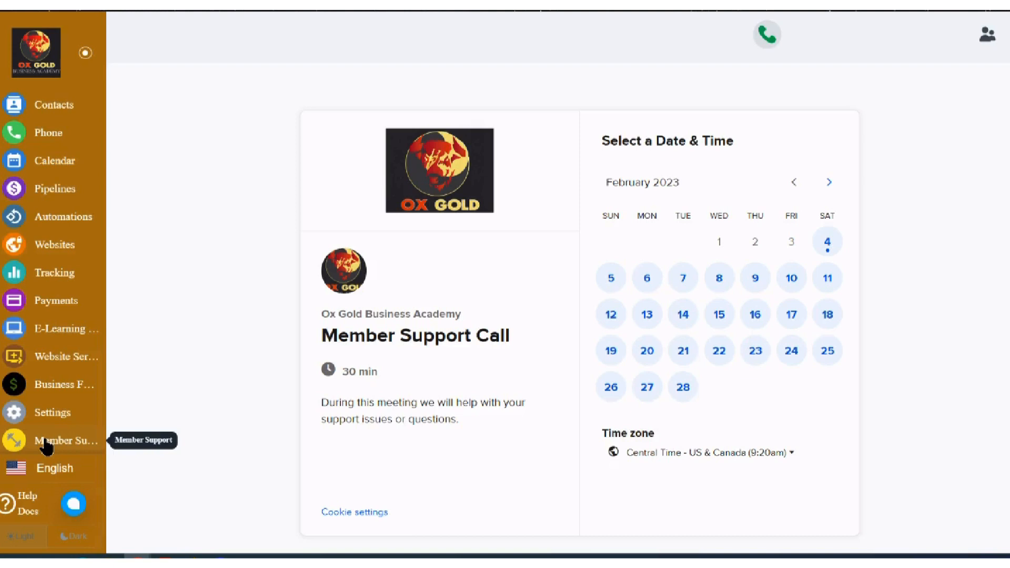
pyautogui.click(47, 473)
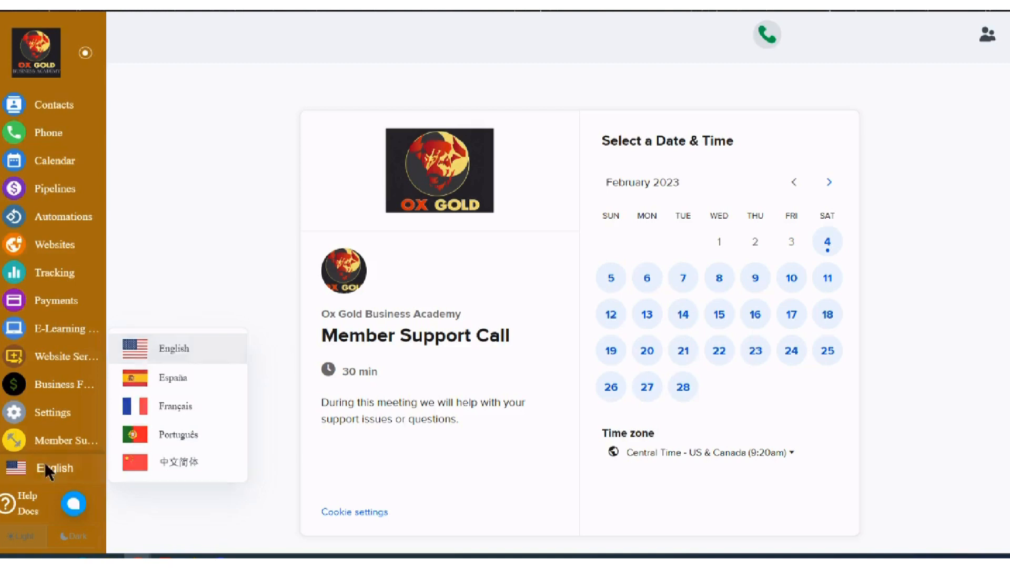
pyautogui.click(45, 464)
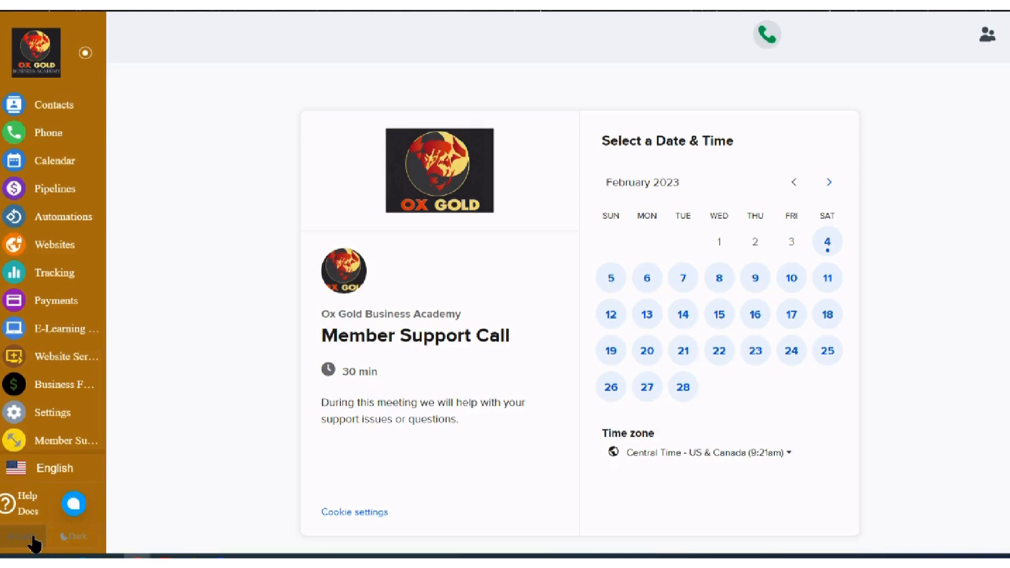
# Switch the interface to the dark theme and open the welcome dashboard to view its quick start checklist.
pyautogui.click(74, 536)
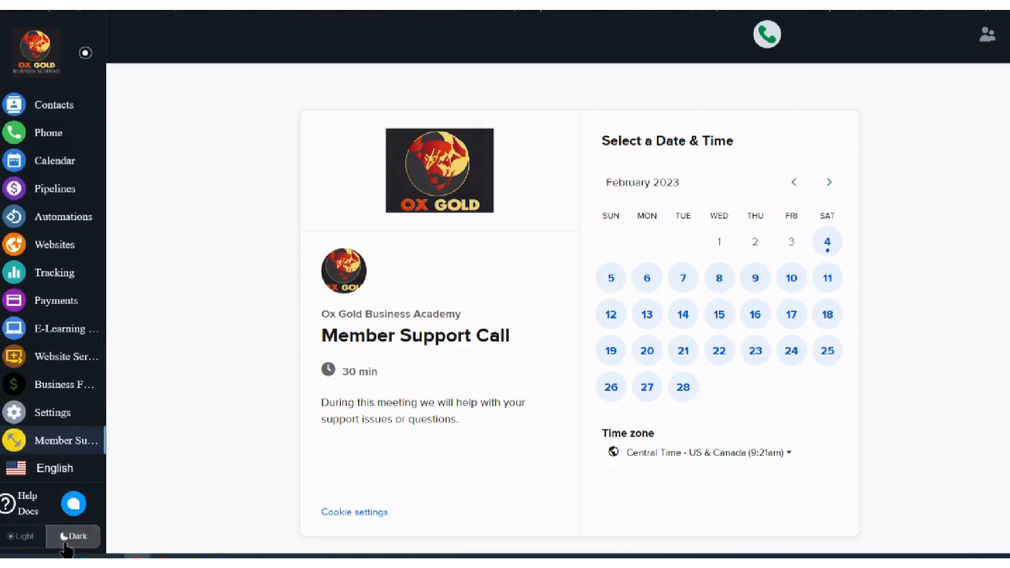
pyautogui.click(41, 68)
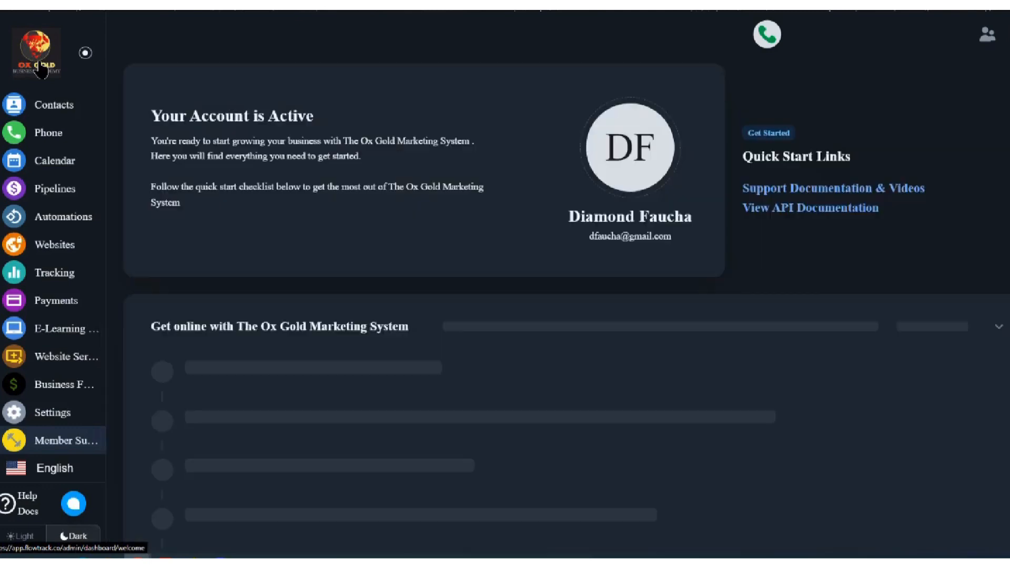
pyautogui.scroll(-7, 375, 239)
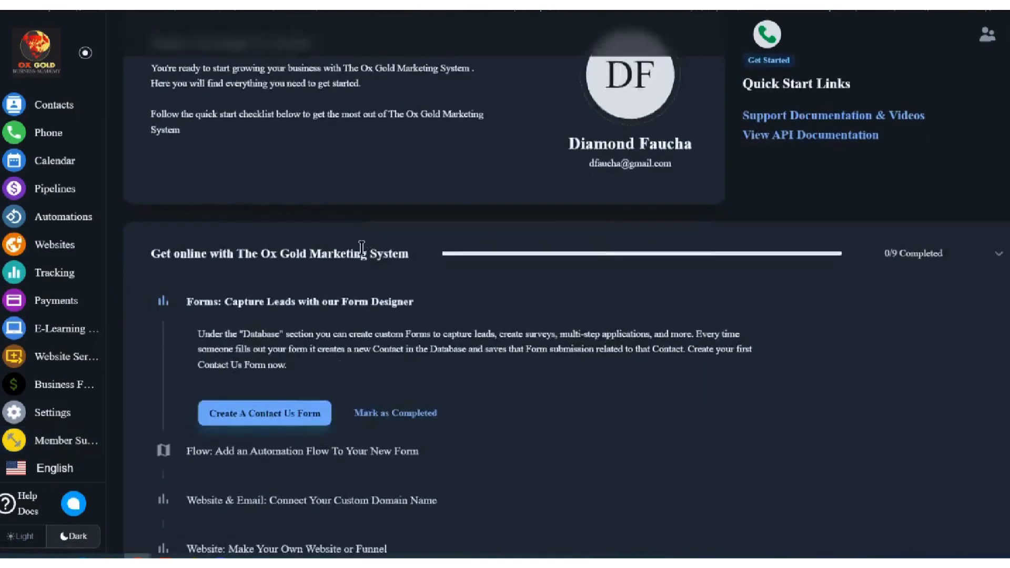